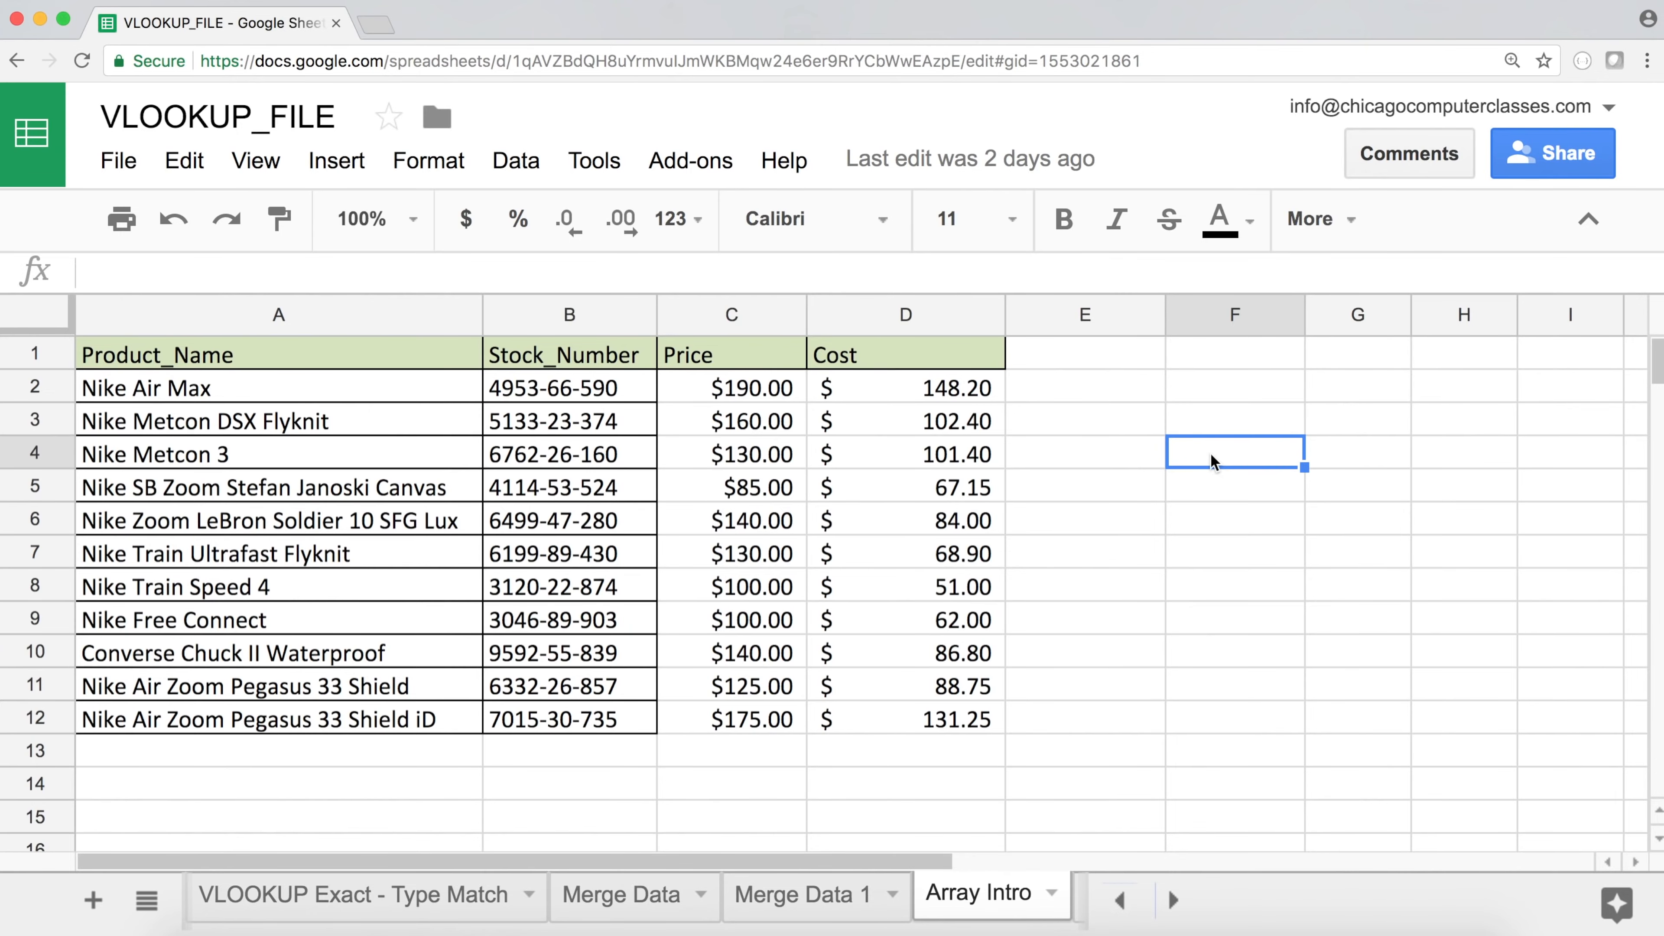
Enter the array formula ={1,2,3} in cell F3 and check the cells it fills across the row
{"action": "key", "text": "Down"}
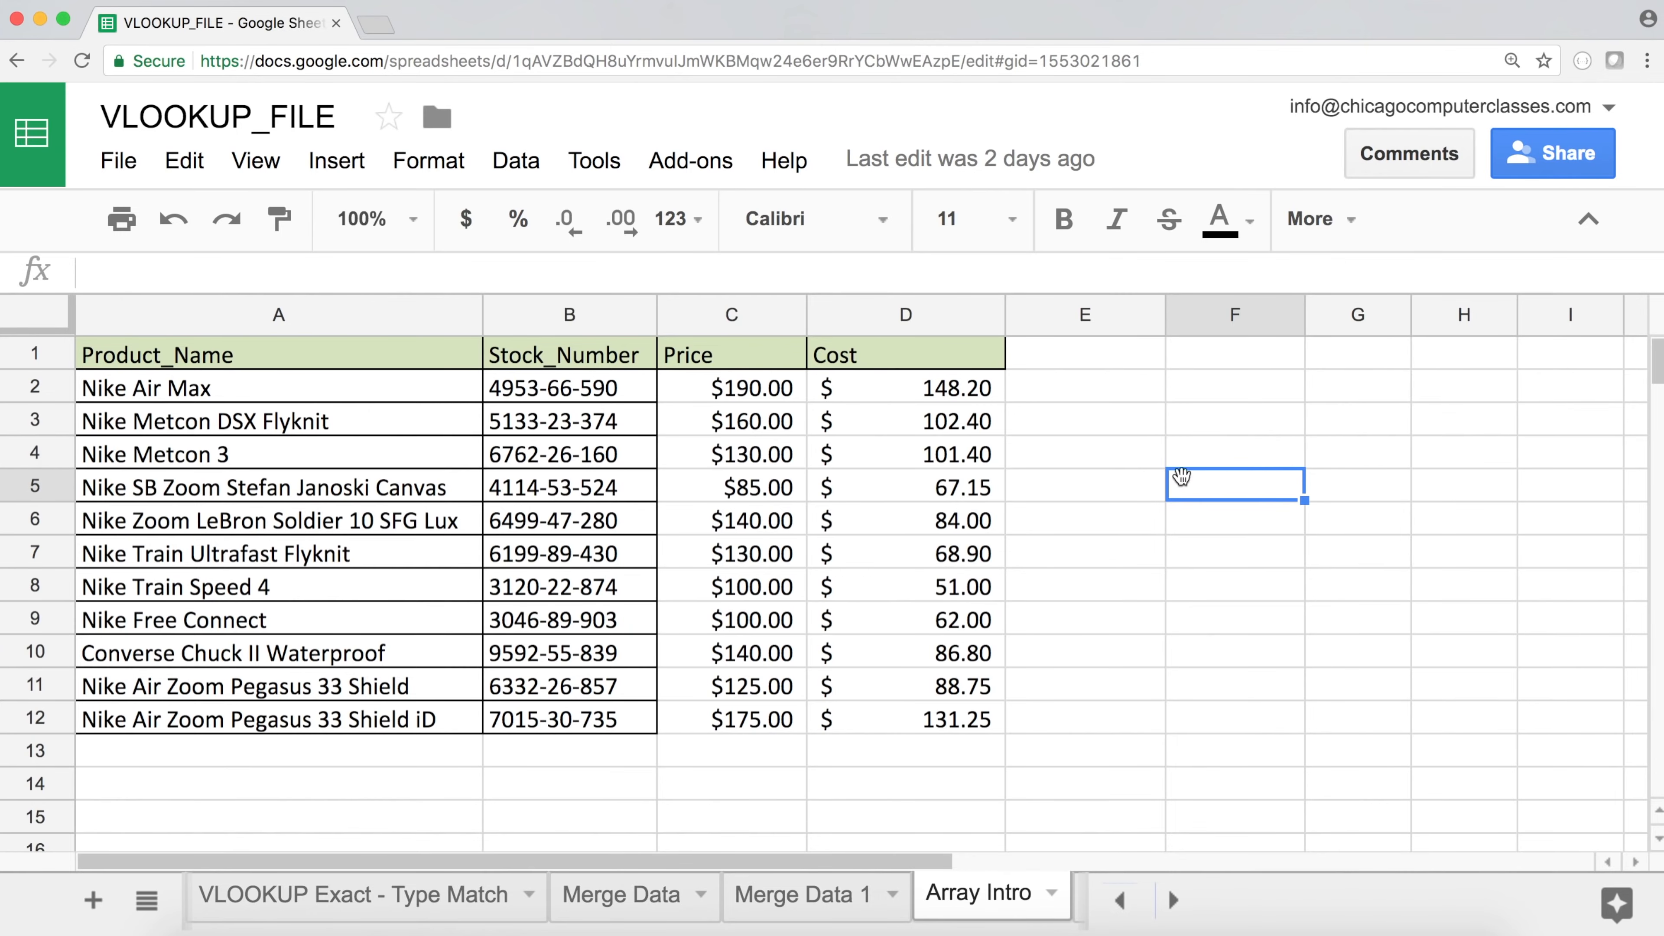
{"action": "left_click", "coordinate": [1281, 430]}
{"action": "type", "text": "={1,2,3}"}
{"action": "key", "text": "Return"}
{"action": "left_click", "coordinate": [1256, 430]}
{"action": "double_click", "coordinate": [1251, 419]}
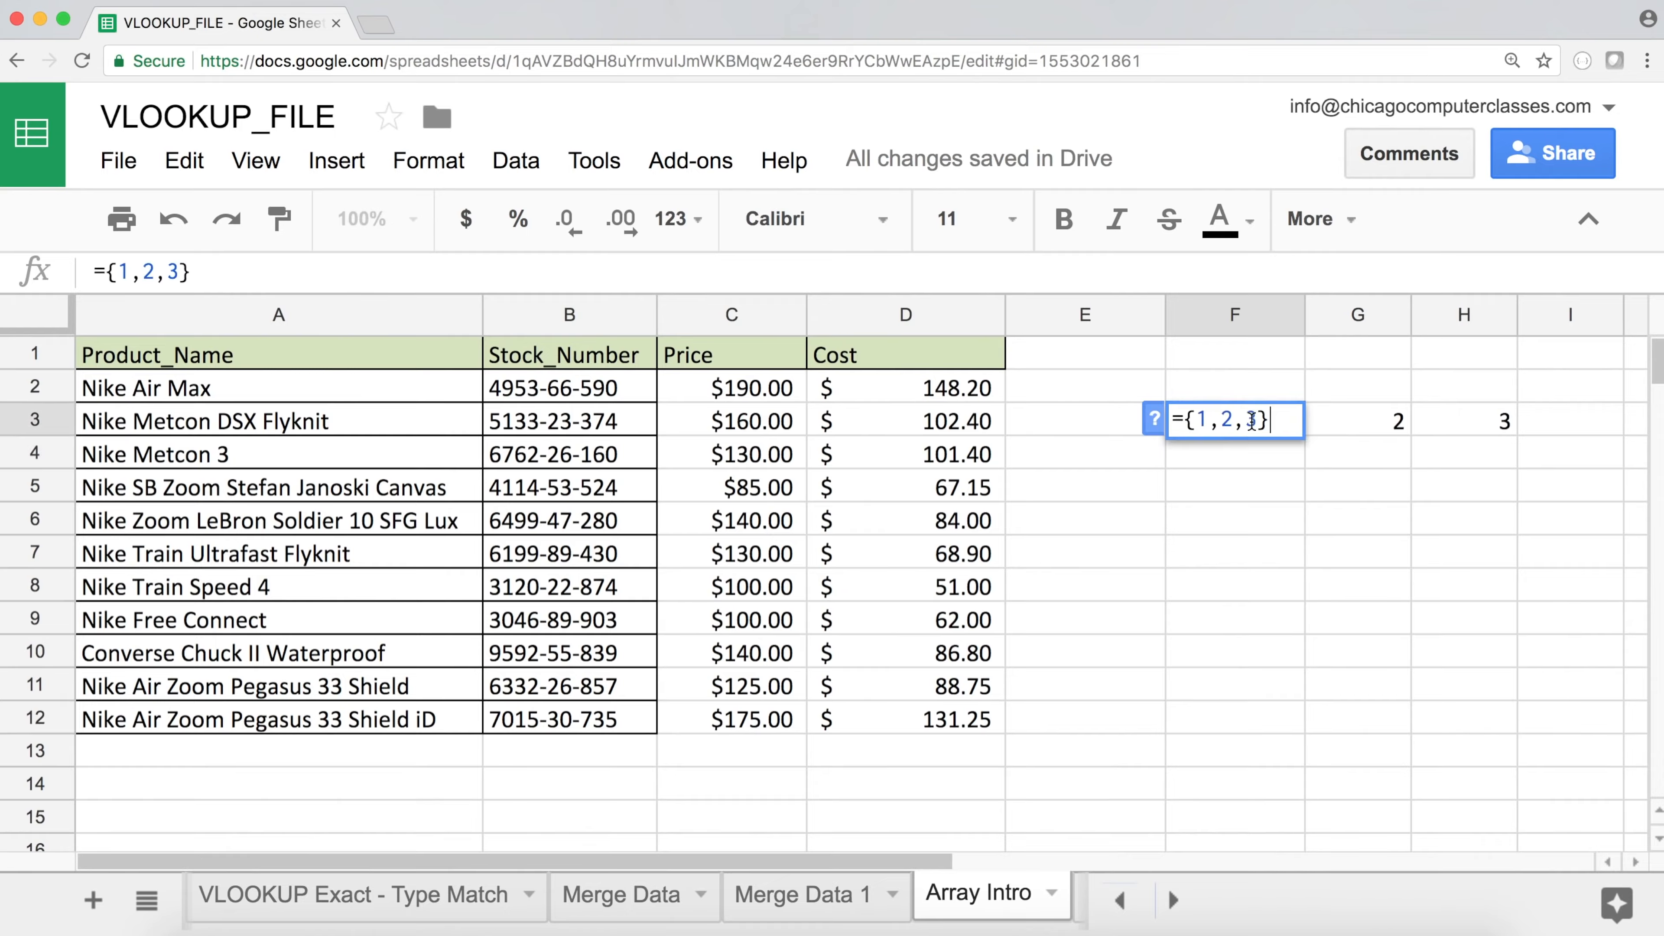
{"action": "key", "text": "Return"}
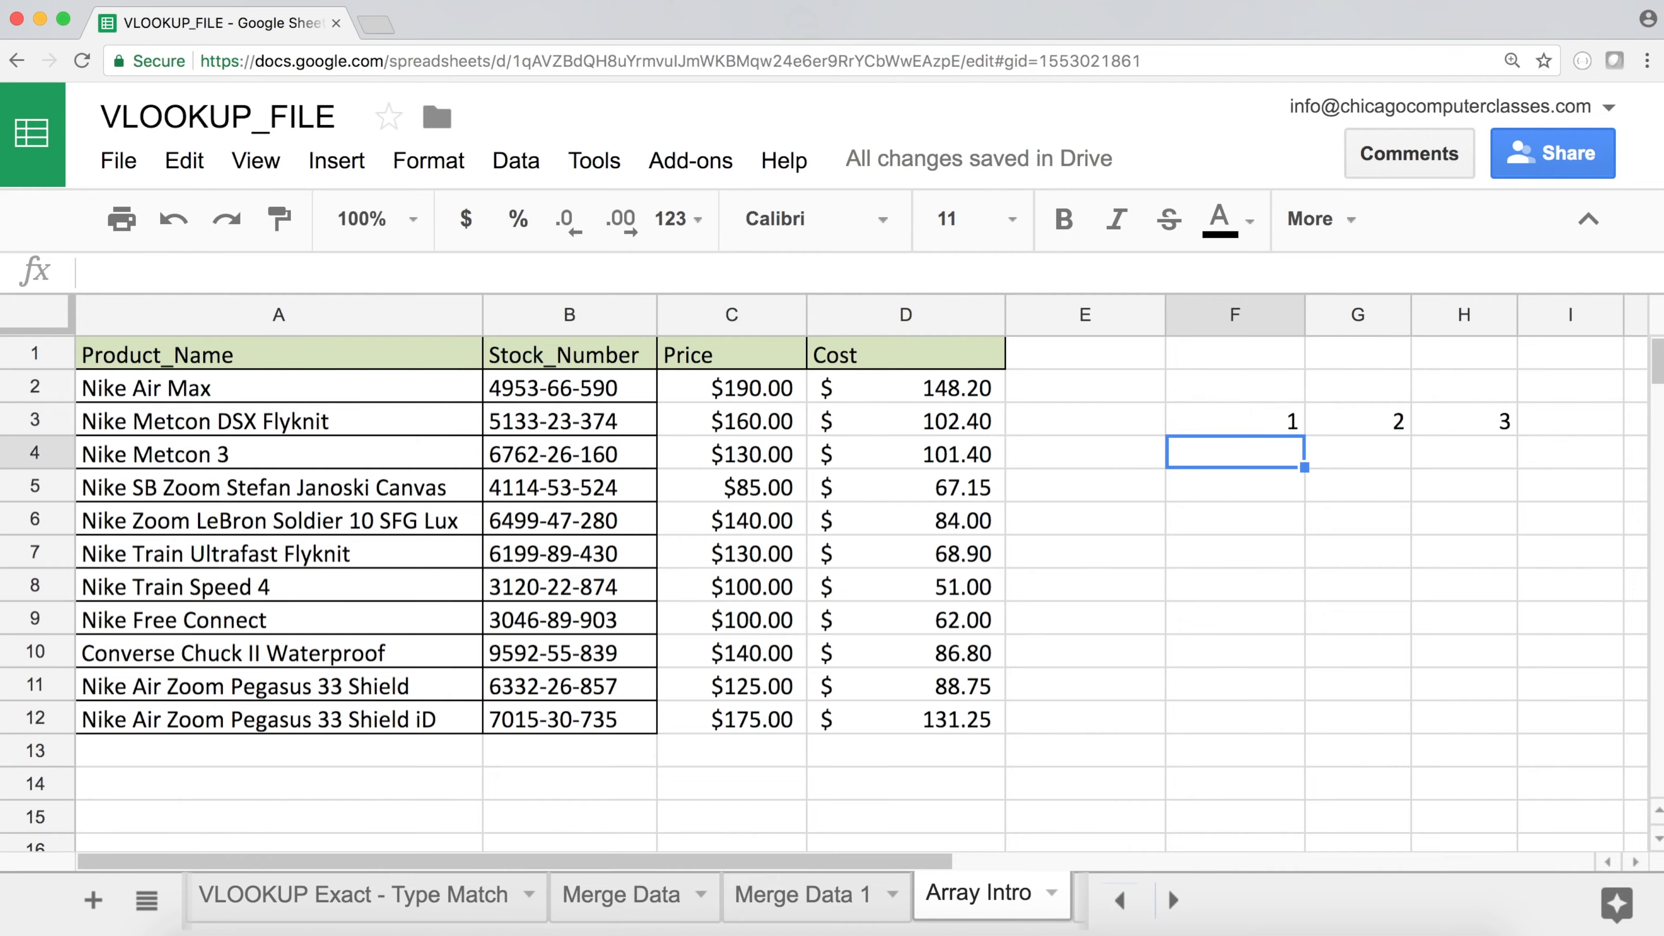
{"action": "left_click", "coordinate": [1282, 418]}
{"action": "left_click", "coordinate": [1355, 429]}
{"action": "left_click", "coordinate": [1471, 419]}
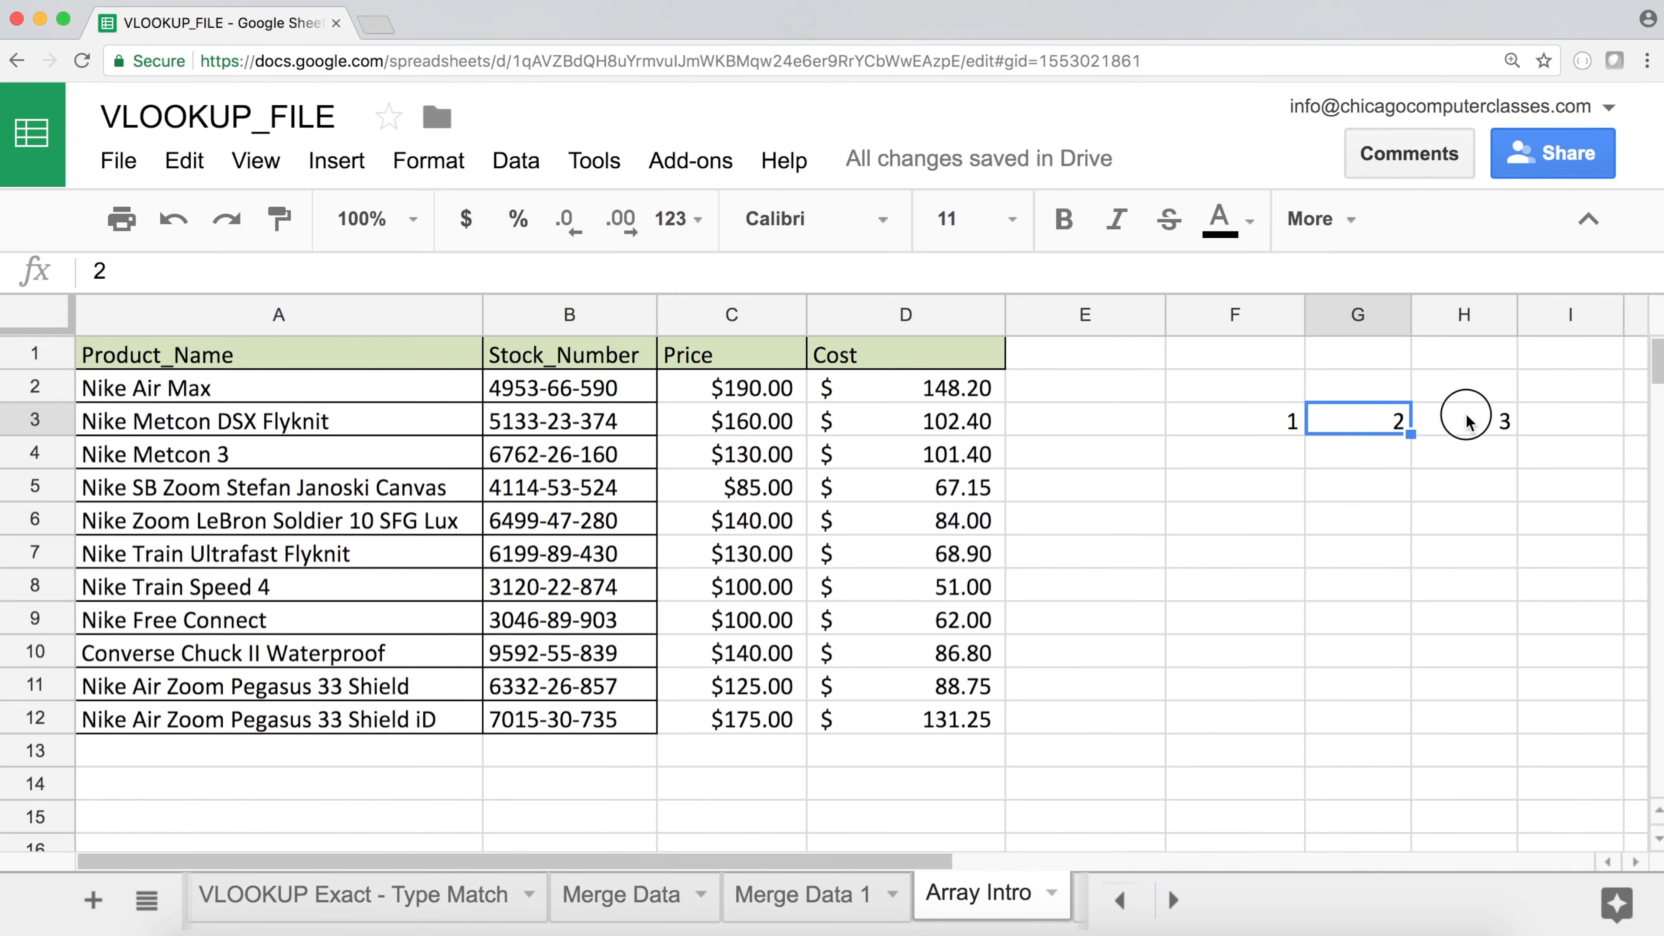
Add a second row of values to the array in F3 by changing its formula to ={1,2,3;4,5,6}
{"action": "left_click", "coordinate": [1282, 420]}
{"action": "double_click", "coordinate": [1281, 420]}
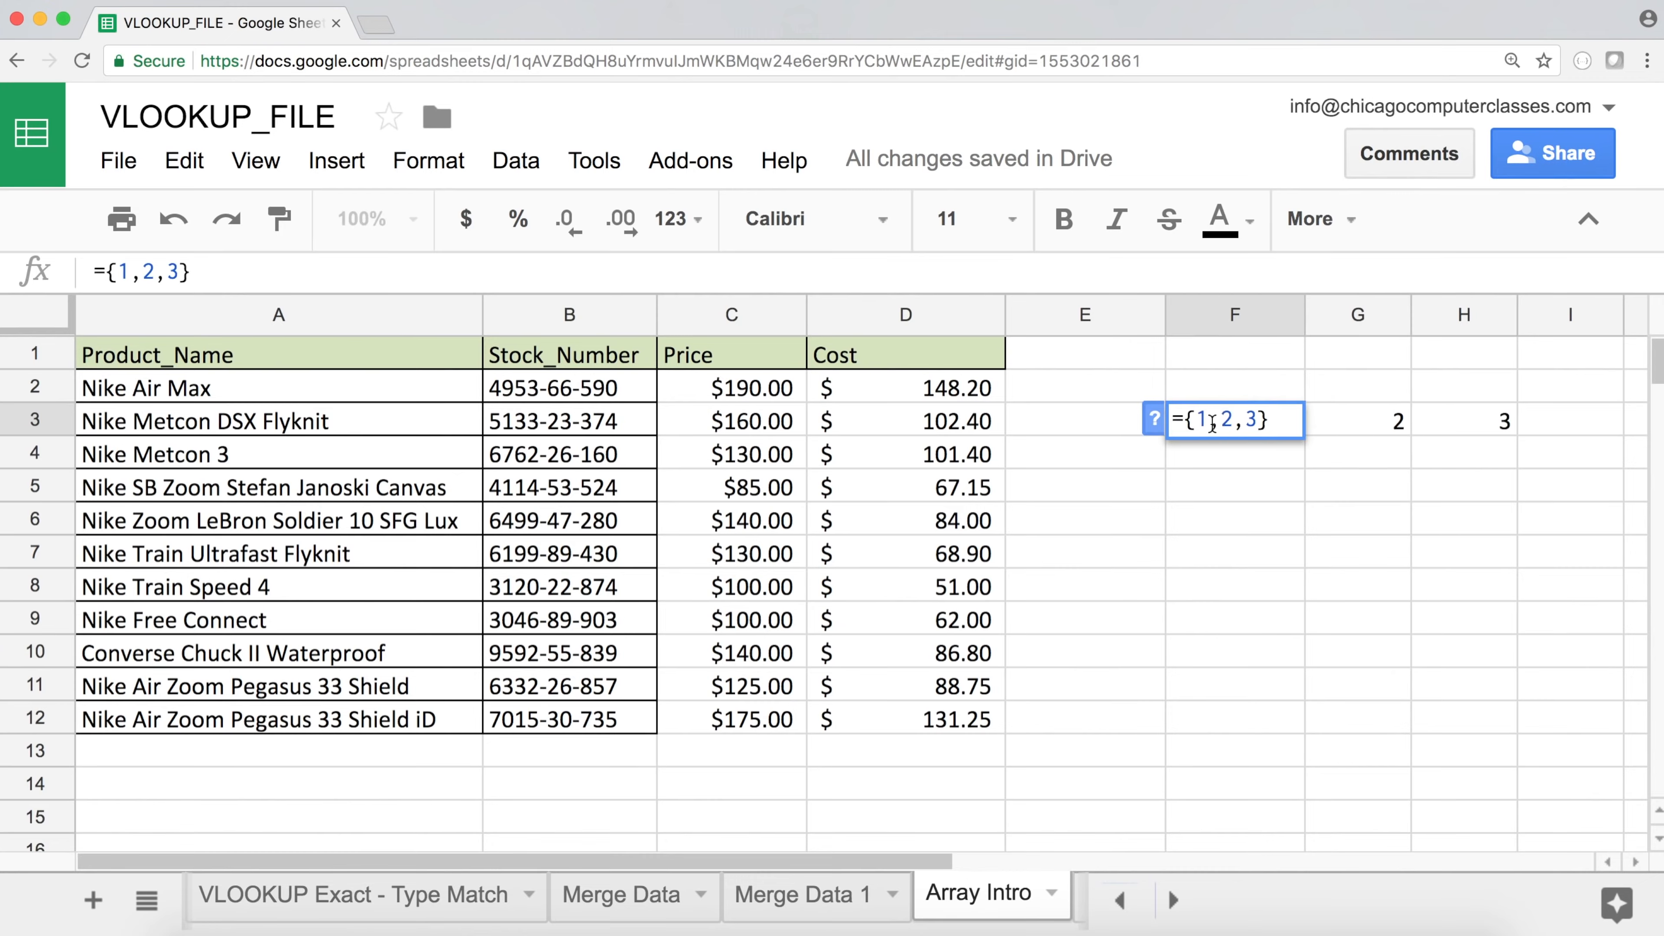
{"action": "left_click", "coordinate": [1214, 420]}
{"action": "double_click", "coordinate": [1215, 423]}
{"action": "double_click", "coordinate": [1240, 420]}
{"action": "double_click", "coordinate": [1216, 419]}
{"action": "left_click", "coordinate": [1221, 420]}
{"action": "type", "text": ";"}
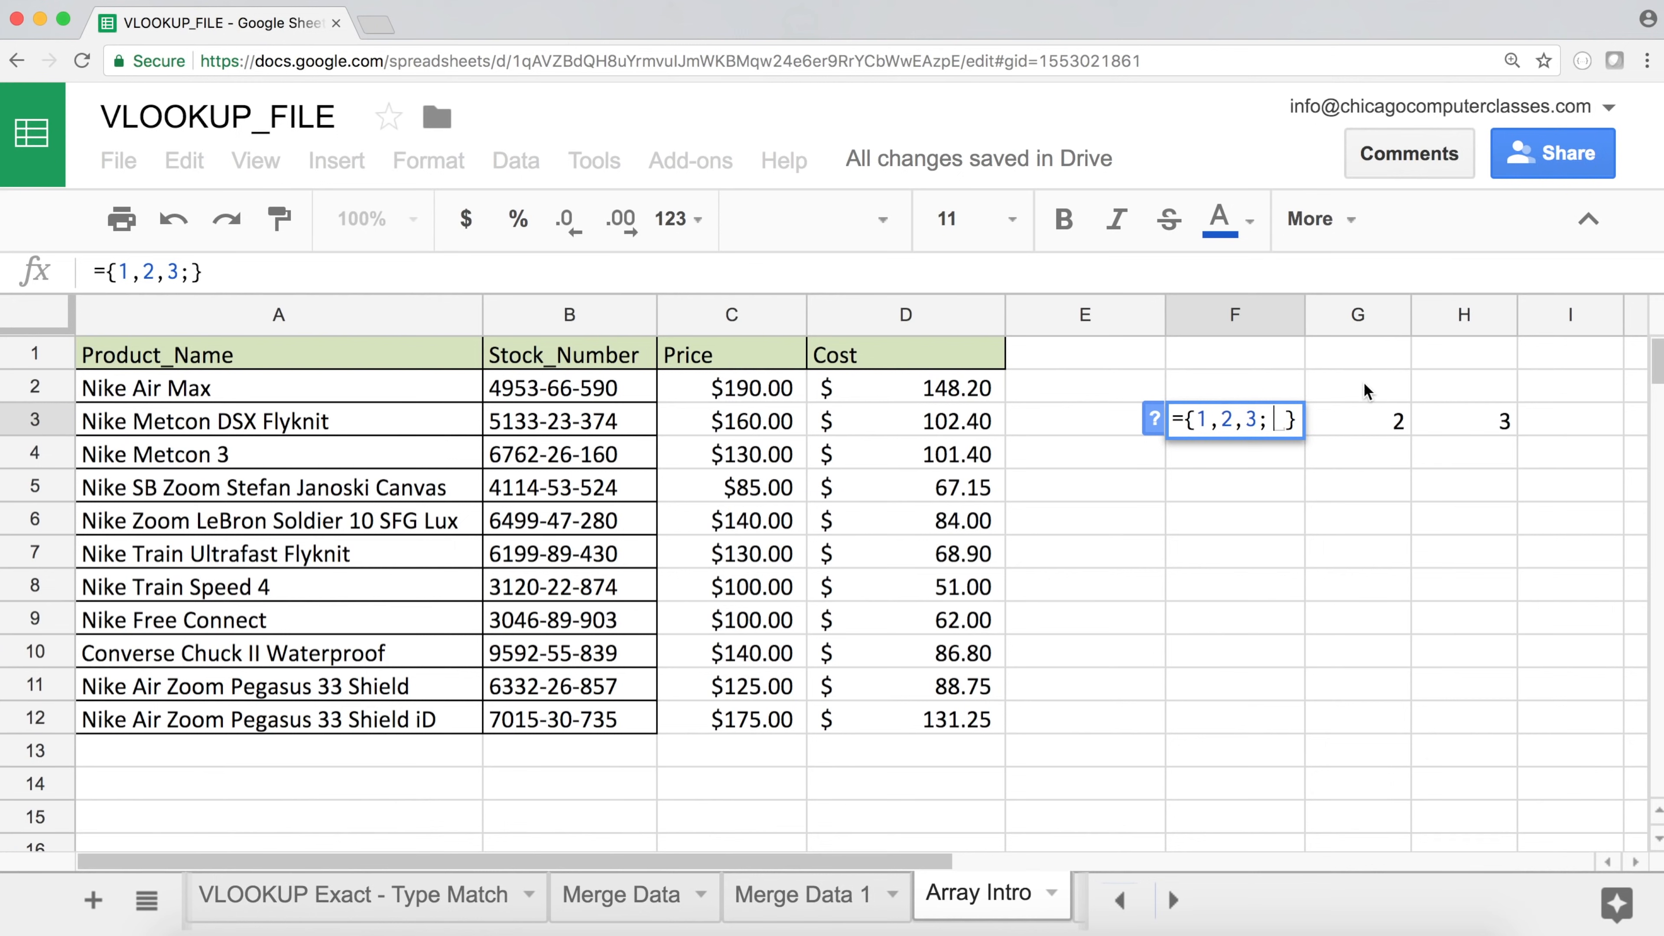
{"action": "type", "text": "4,5,6"}
{"action": "left_click_drag", "start_coordinate": [1256, 419], "coordinate": [1202, 423]}
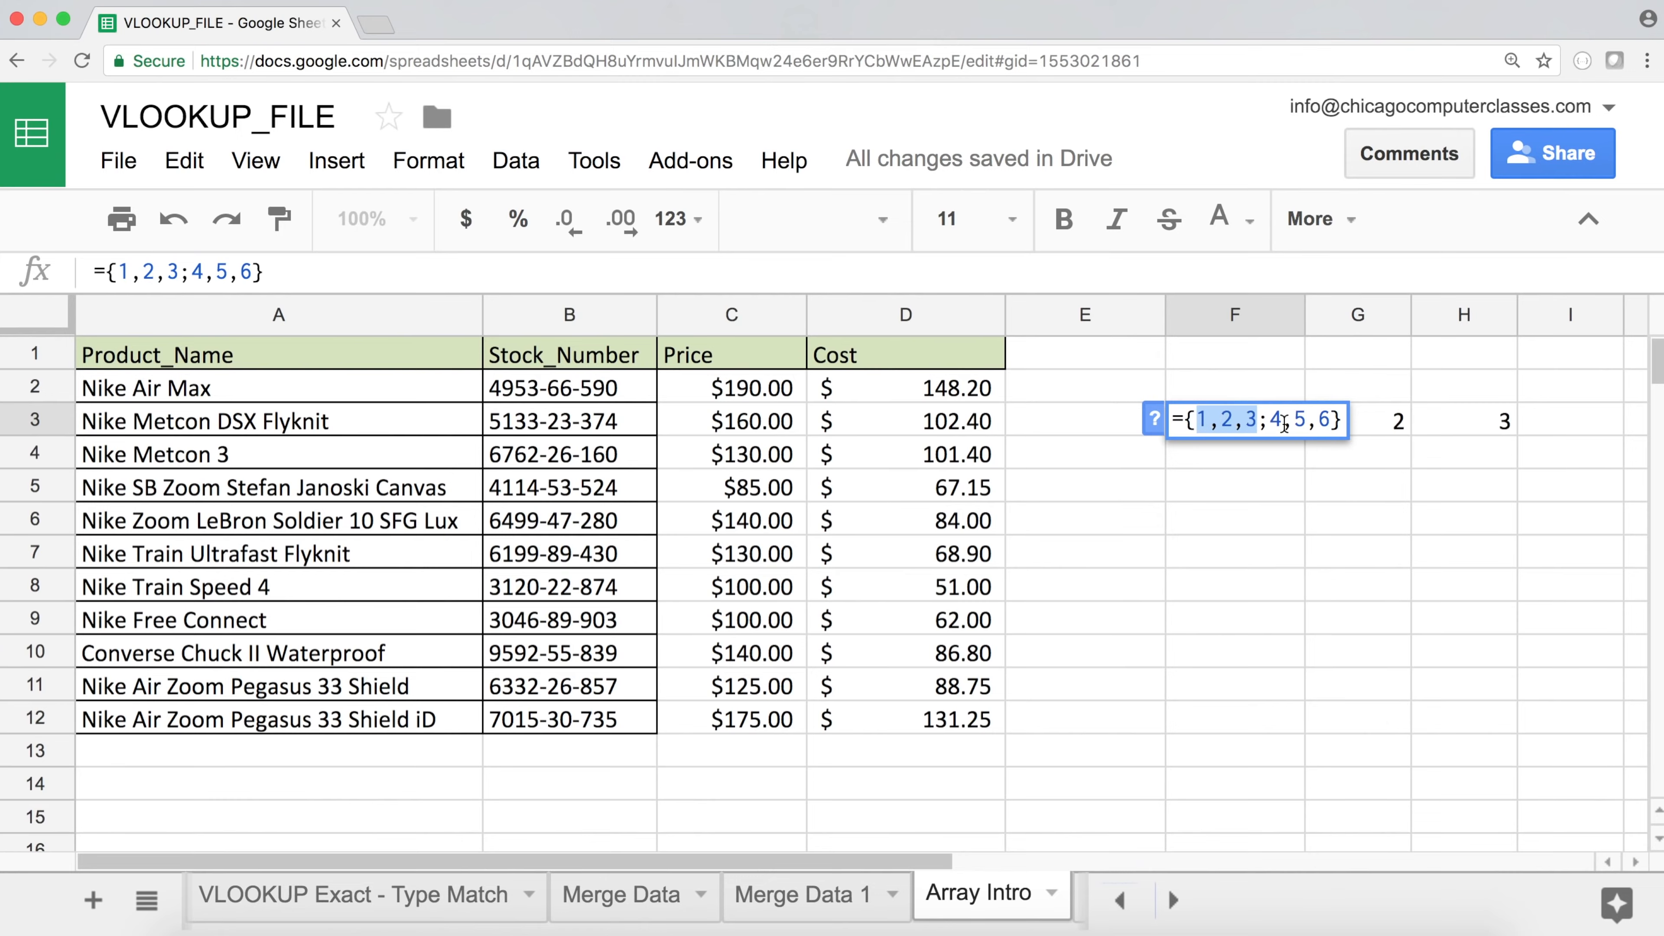
{"action": "left_click_drag", "start_coordinate": [1270, 420], "coordinate": [1329, 419]}
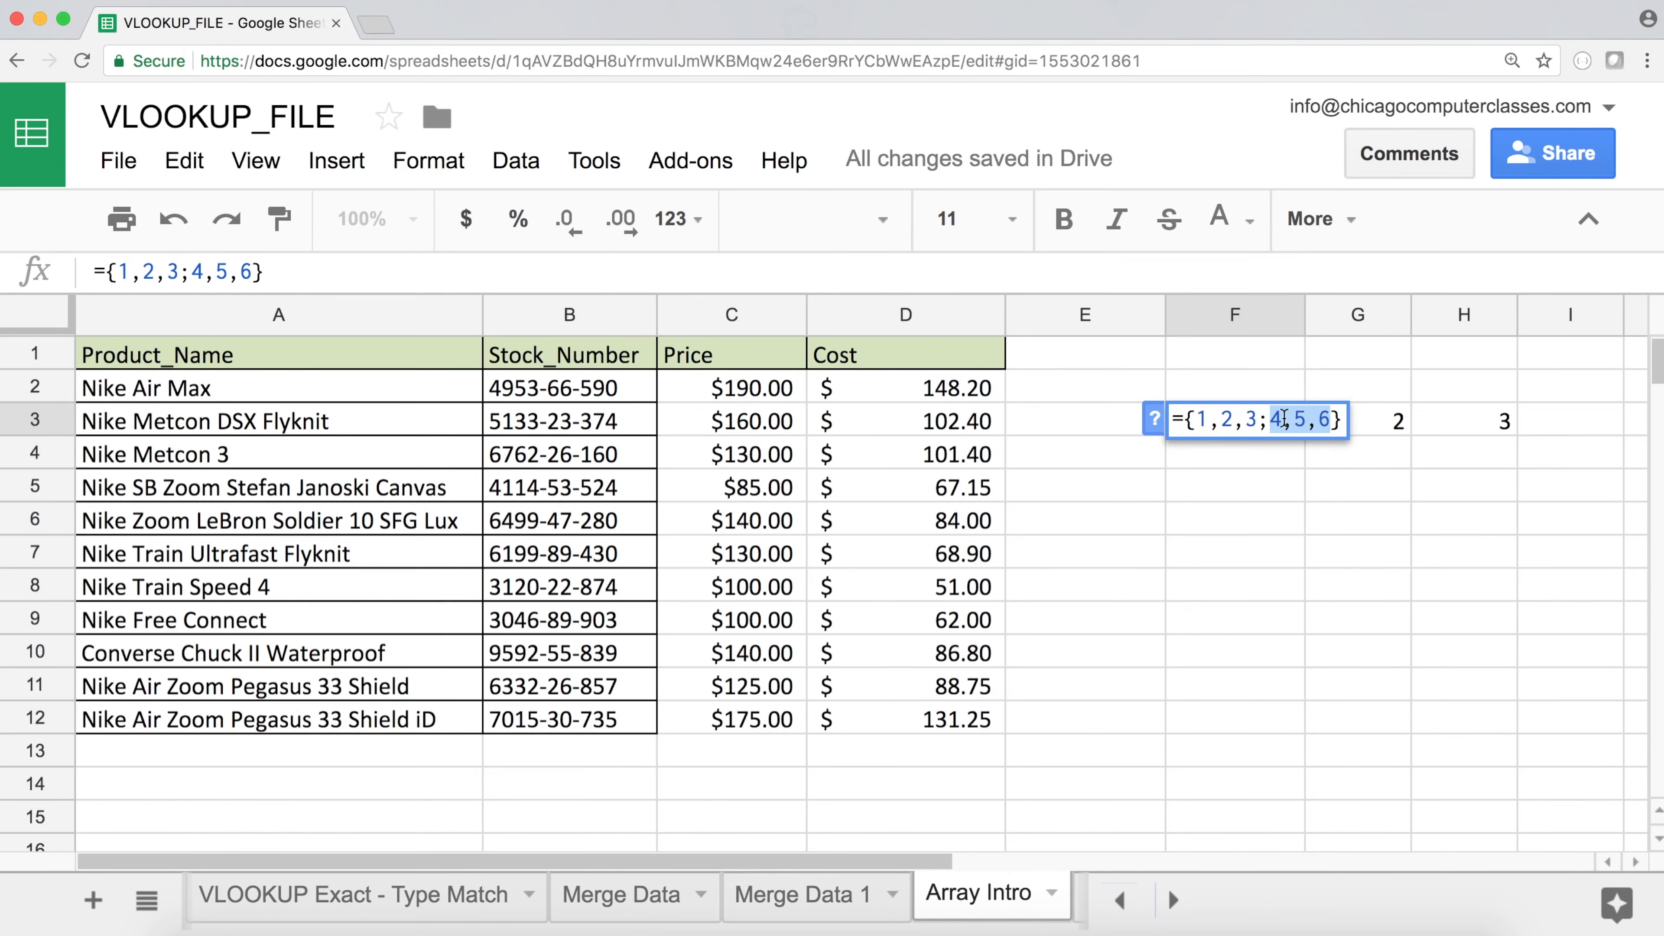
{"action": "key", "text": "Return"}
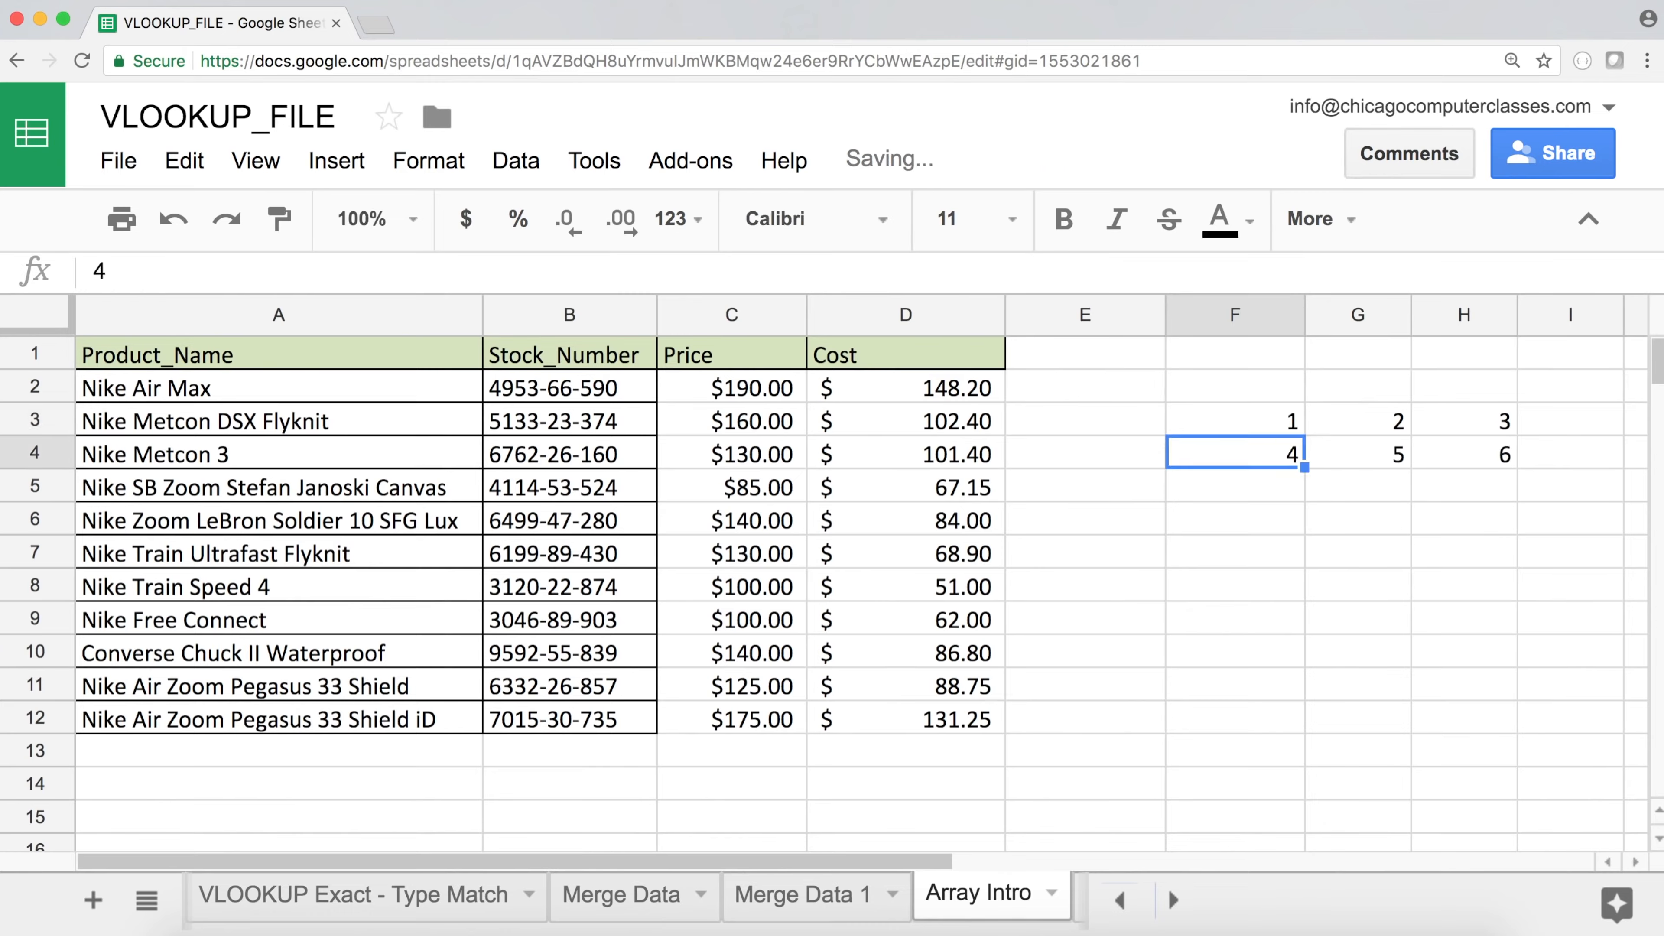
Reopen the array formula in F3 and add a semicolon row separator after the last value
{"action": "double_click", "coordinate": [1270, 426]}
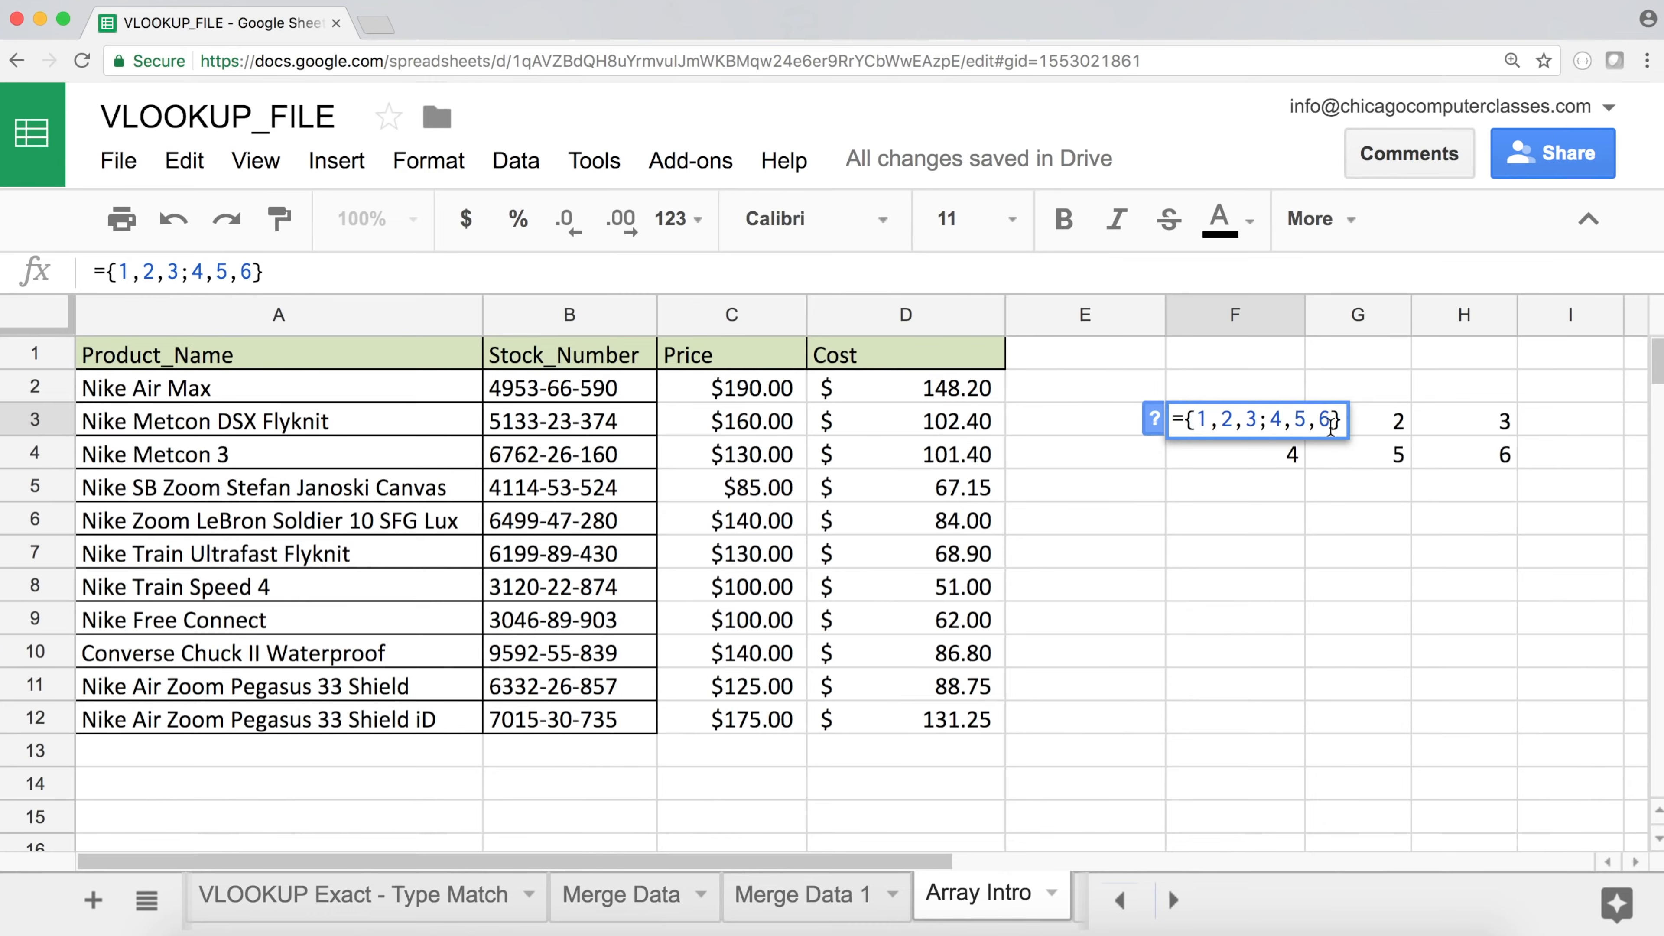
{"action": "type", "text": ";"}
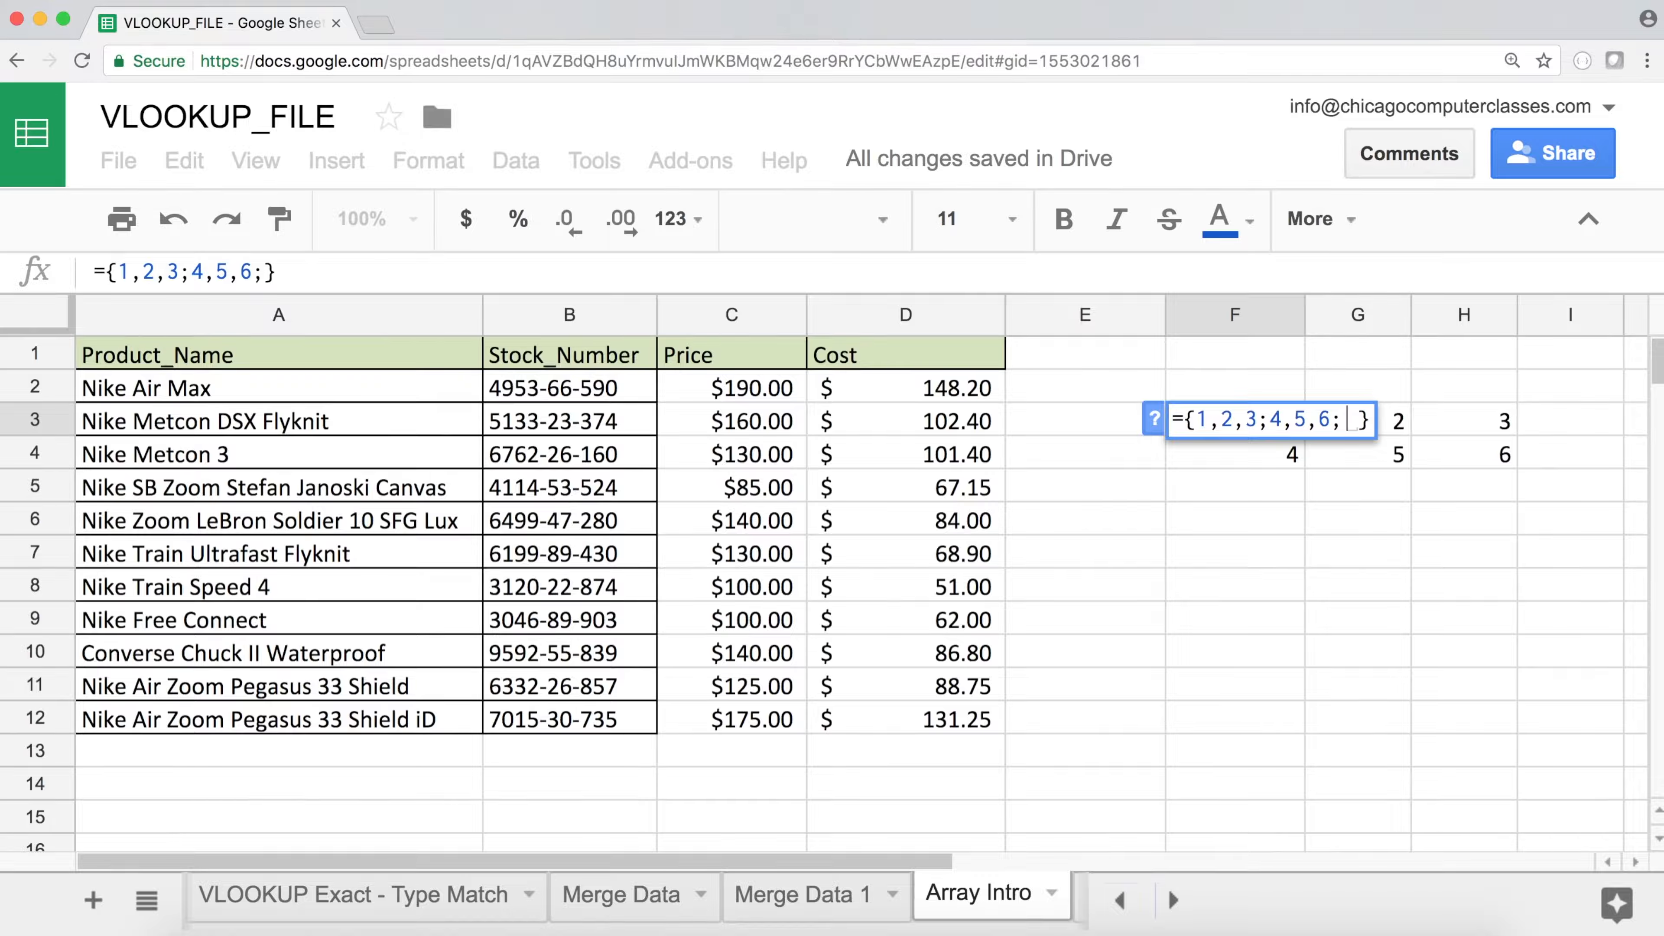
{"action": "type", "text": "6;7;8"}
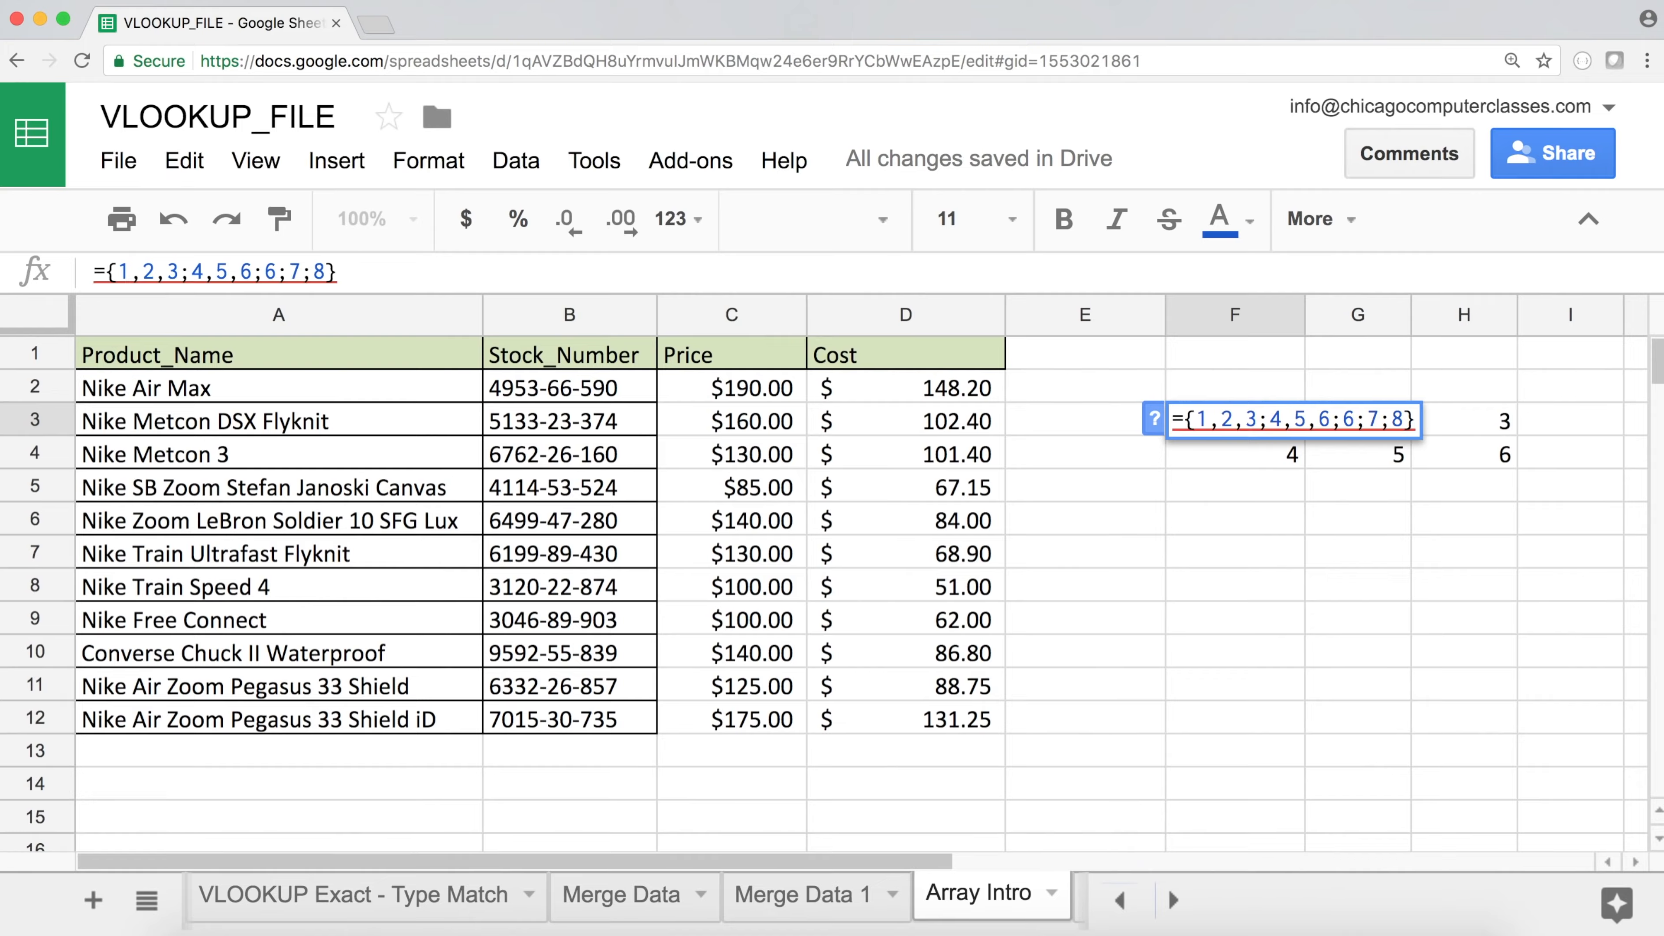
{"action": "key", "text": "BackSpace"}
{"action": "key", "text": "BackSpace"}
{"action": "key", "text": "BackSpace"}
{"action": "key", "text": "BackSpace"}
{"action": "key", "text": "BackSpace"}
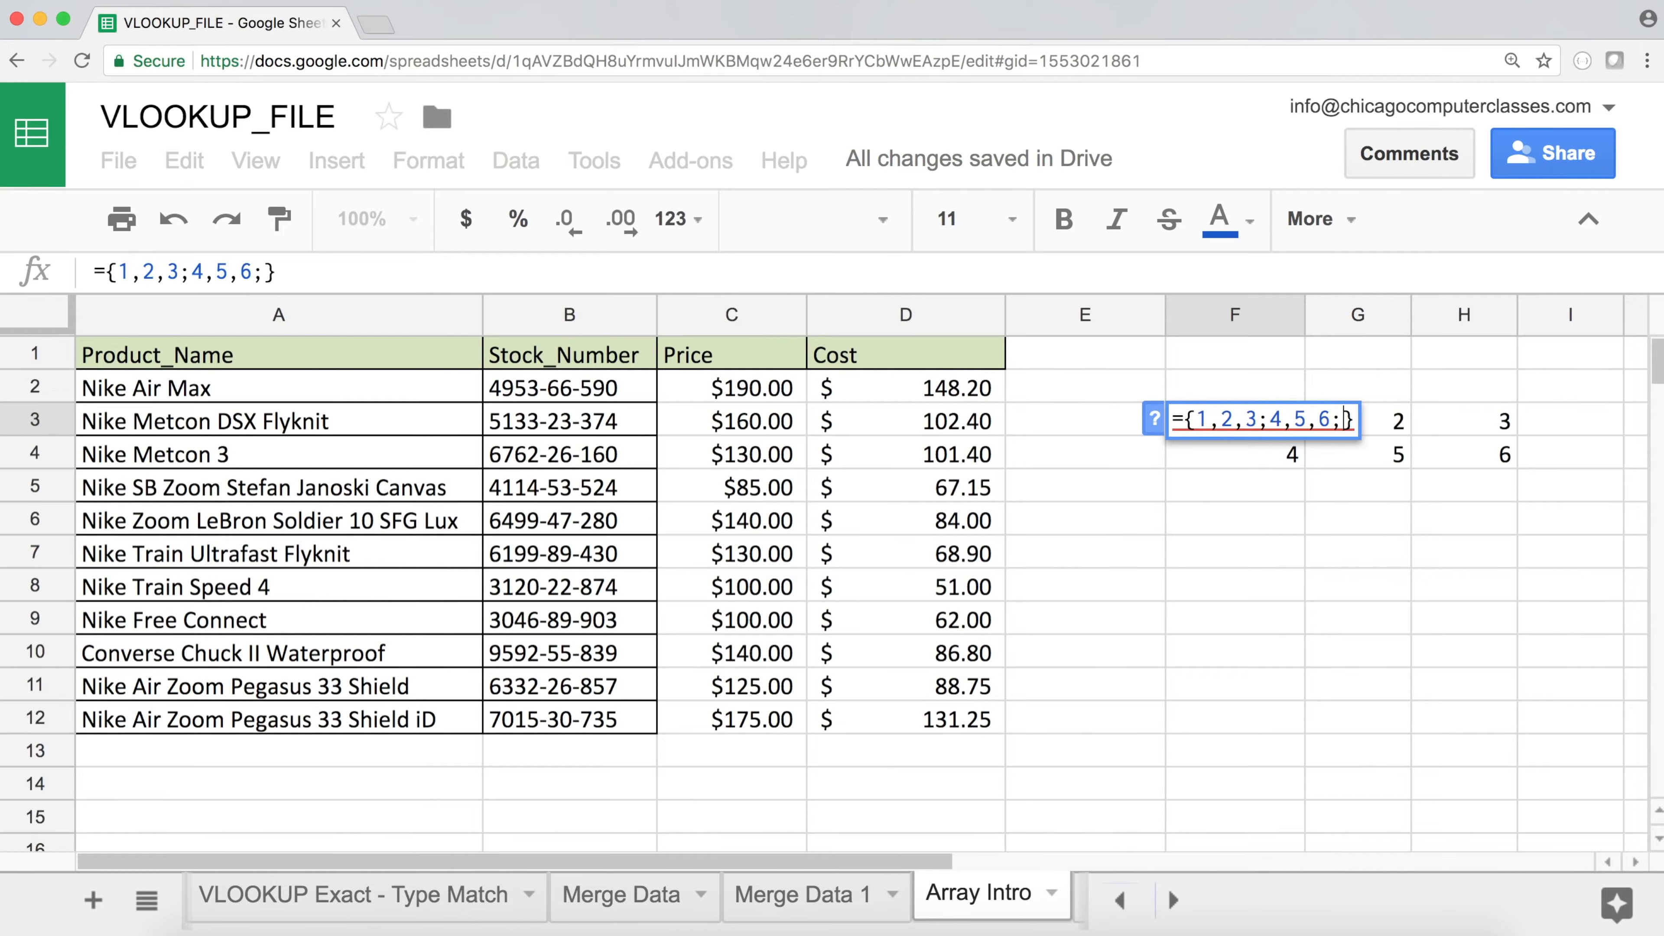
Complete the F3 array with the third row 7,5,4 and review how the formula separates its rows
{"action": "type", "text": "7,5,4"}
{"action": "key", "text": "Return"}
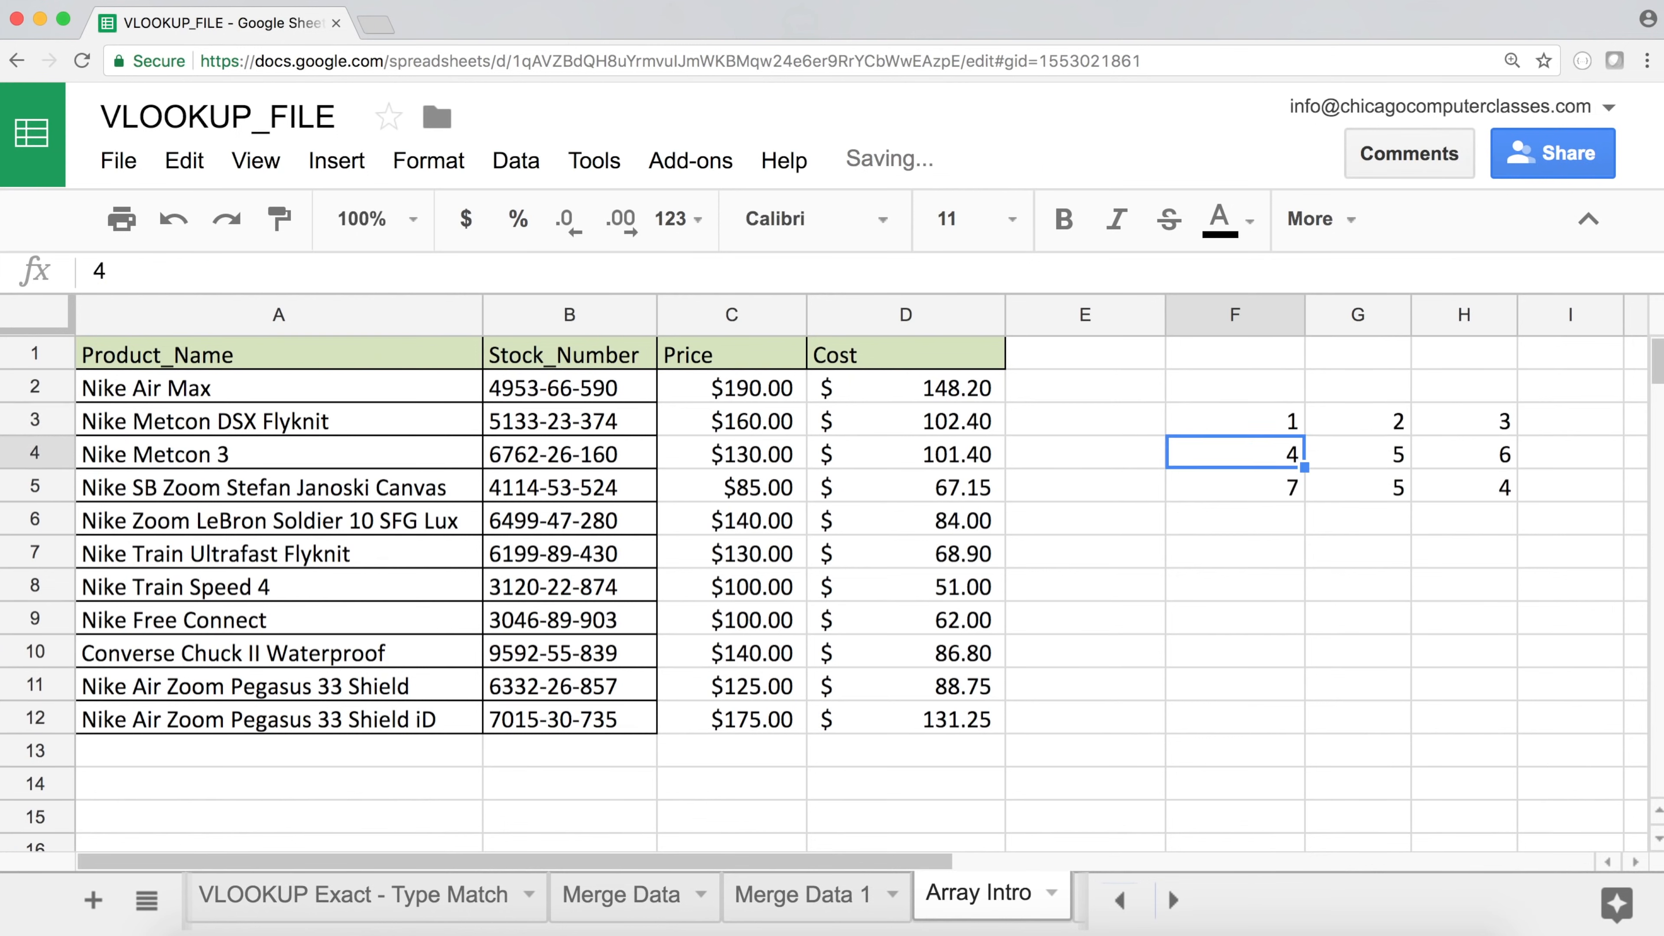
{"action": "left_click", "coordinate": [1267, 428]}
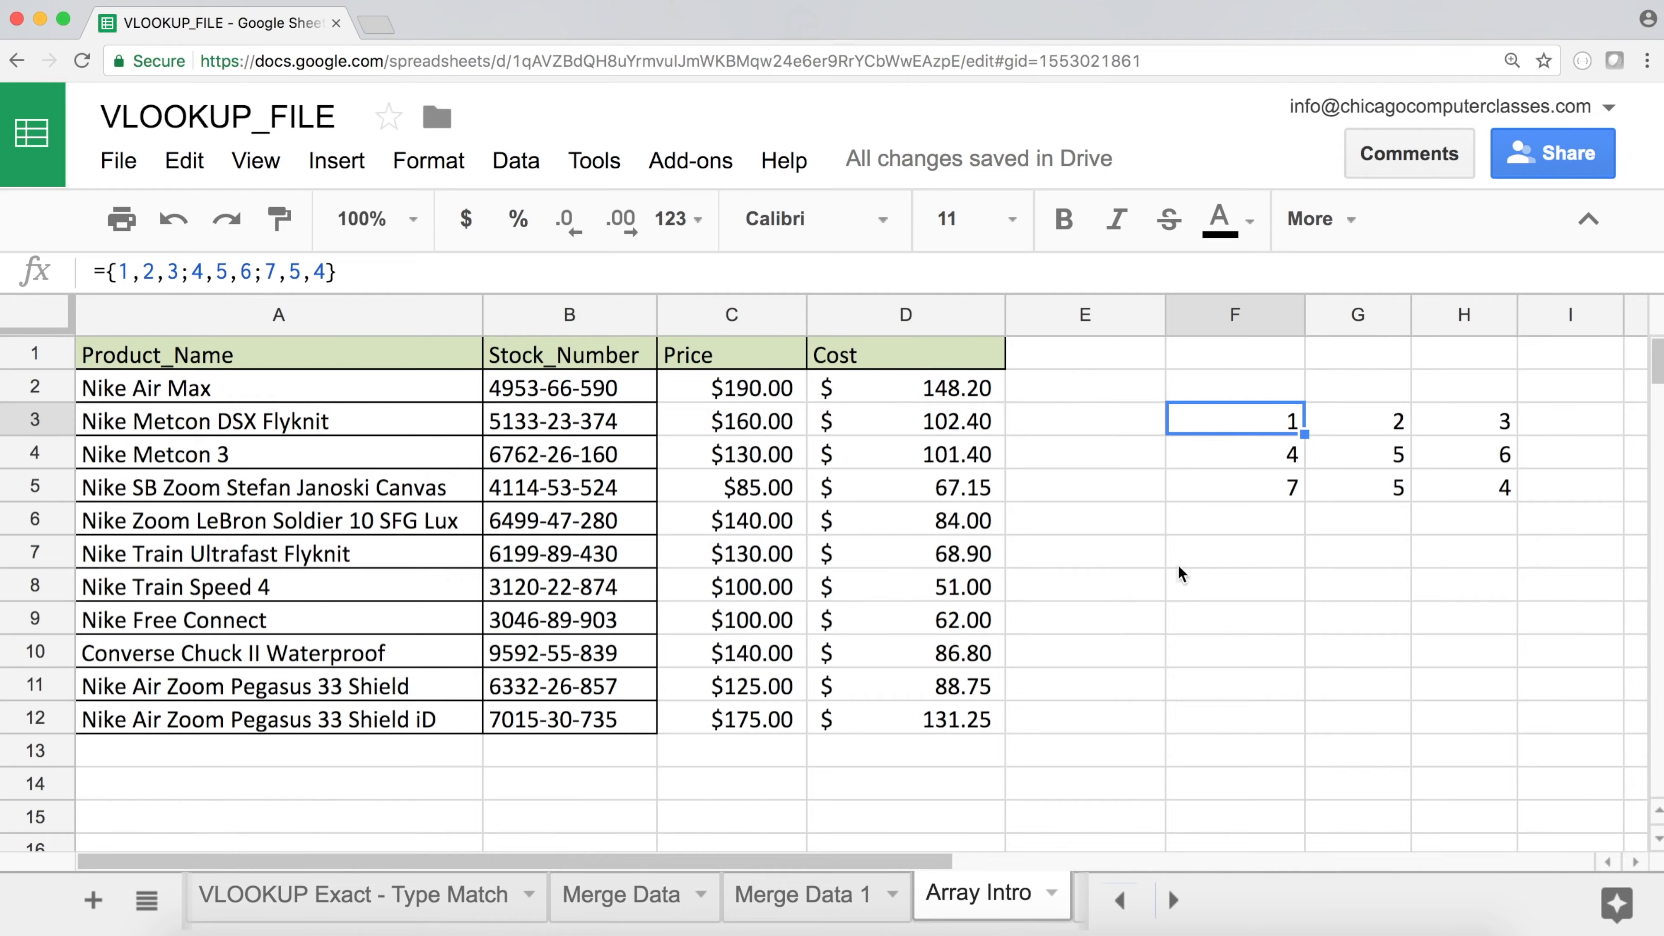
{"action": "left_click", "coordinate": [1230, 430]}
{"action": "double_click", "coordinate": [1230, 429]}
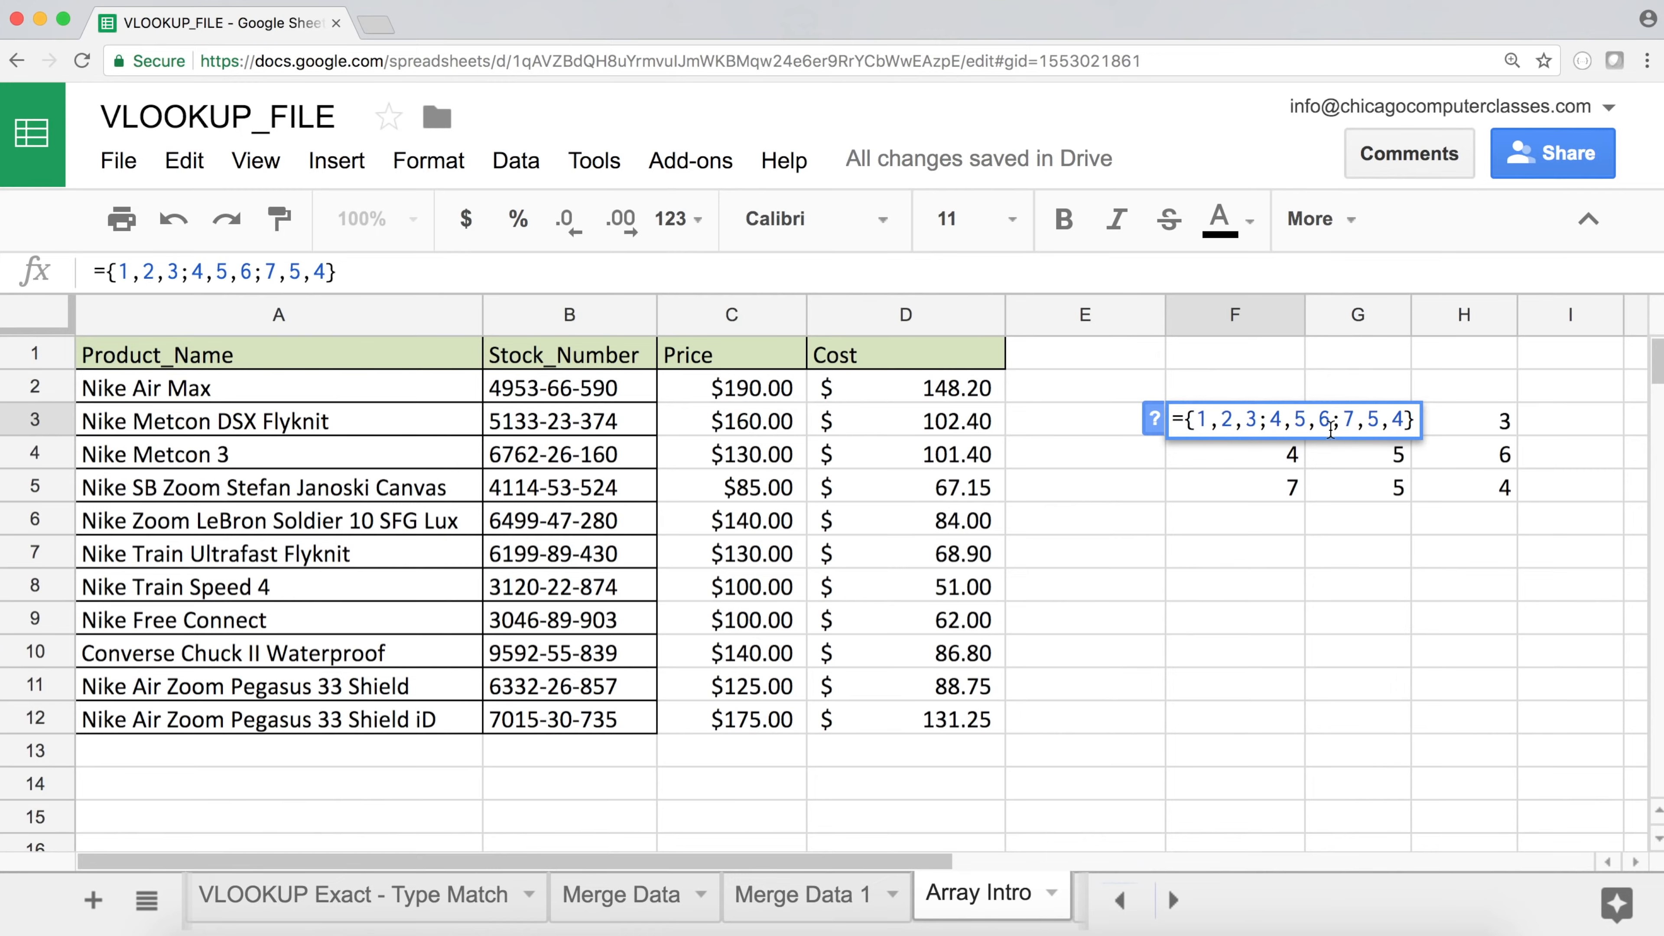
{"action": "left_click_drag", "start_coordinate": [1202, 418], "coordinate": [1273, 420]}
{"action": "key", "text": "Return"}
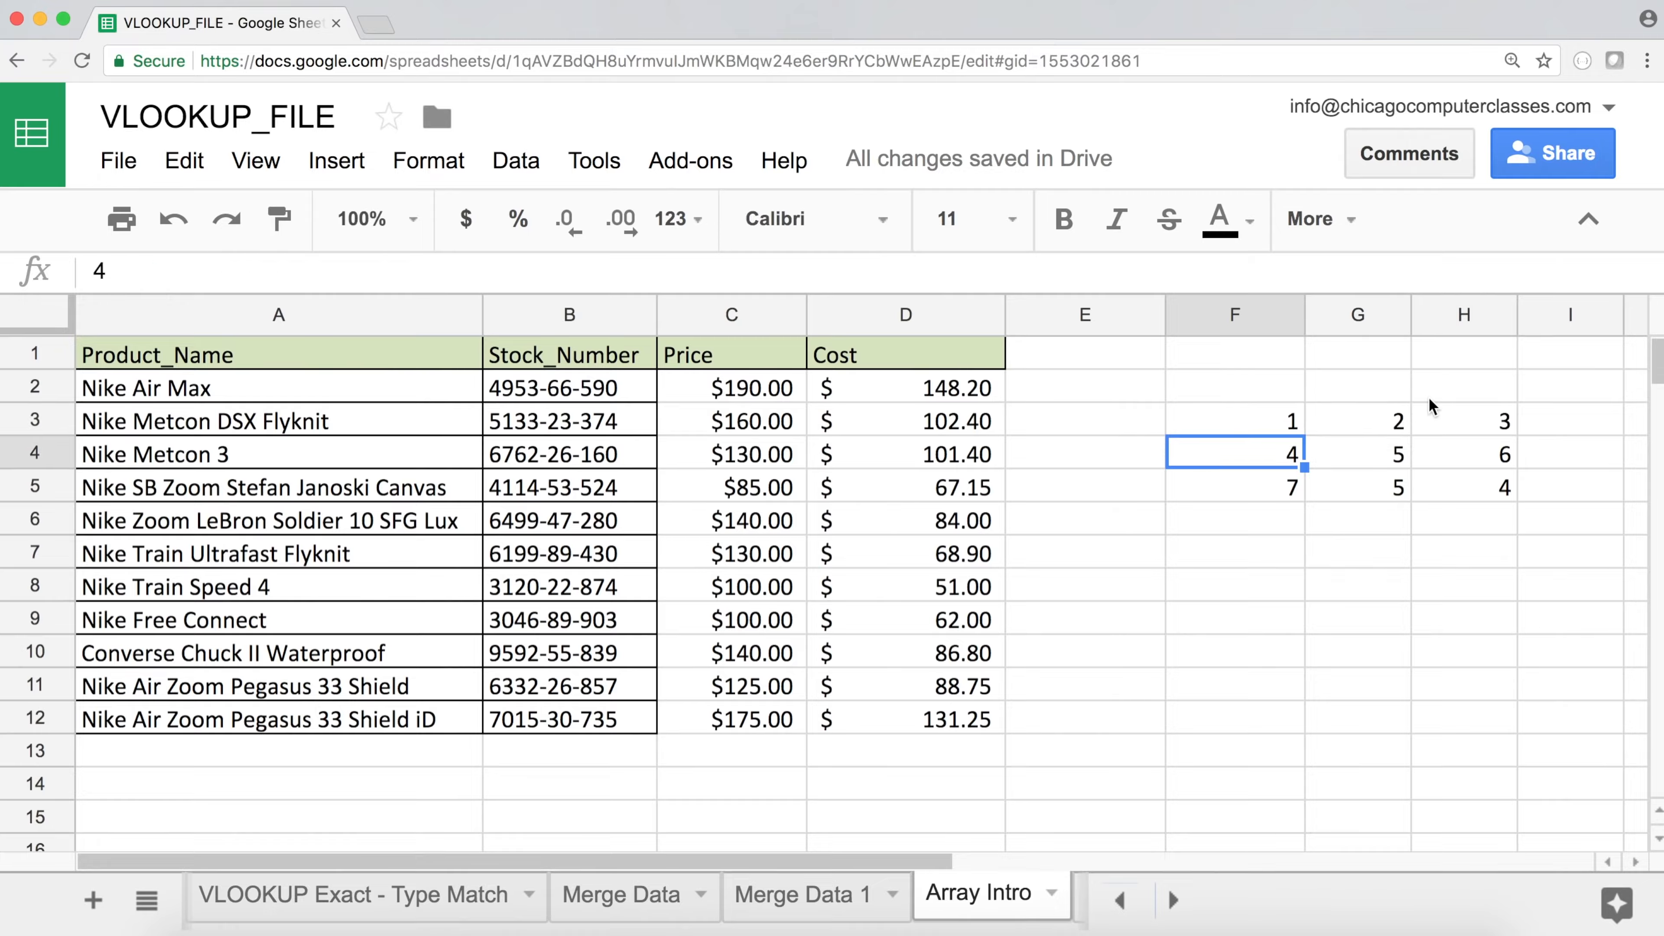
Clear the array formula and its output from the range F3:H5
{"action": "left_click_drag", "start_coordinate": [1261, 427], "coordinate": [1435, 496]}
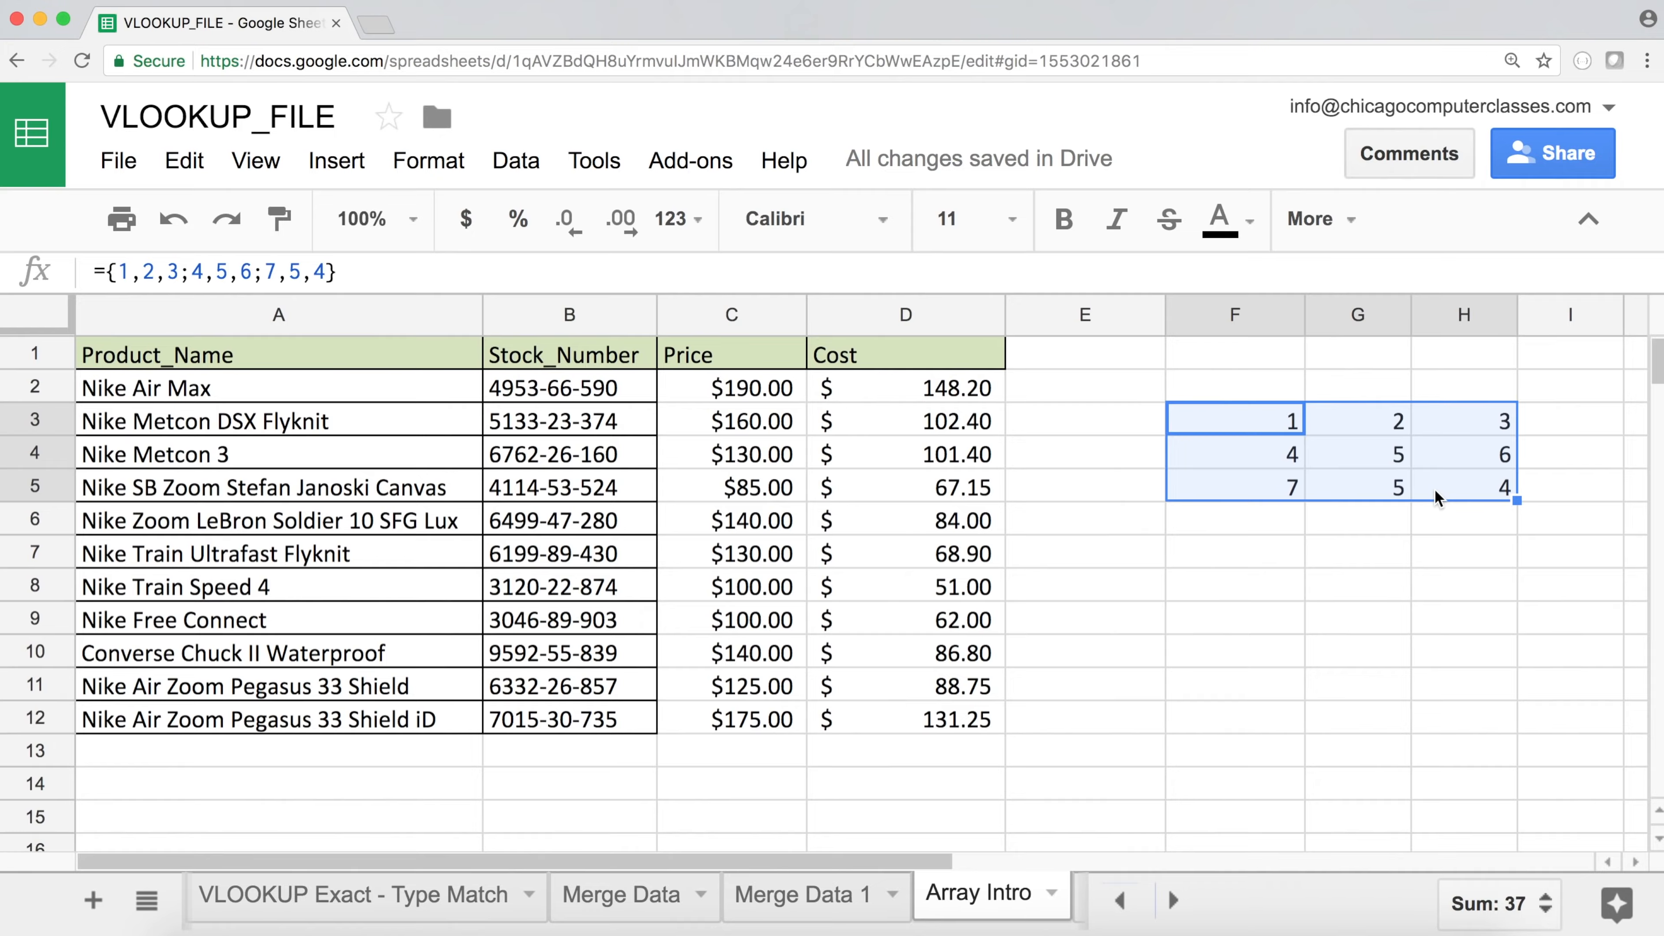
{"action": "key", "text": "Delete"}
{"action": "key", "text": "Up"}
{"action": "key", "text": "Left"}
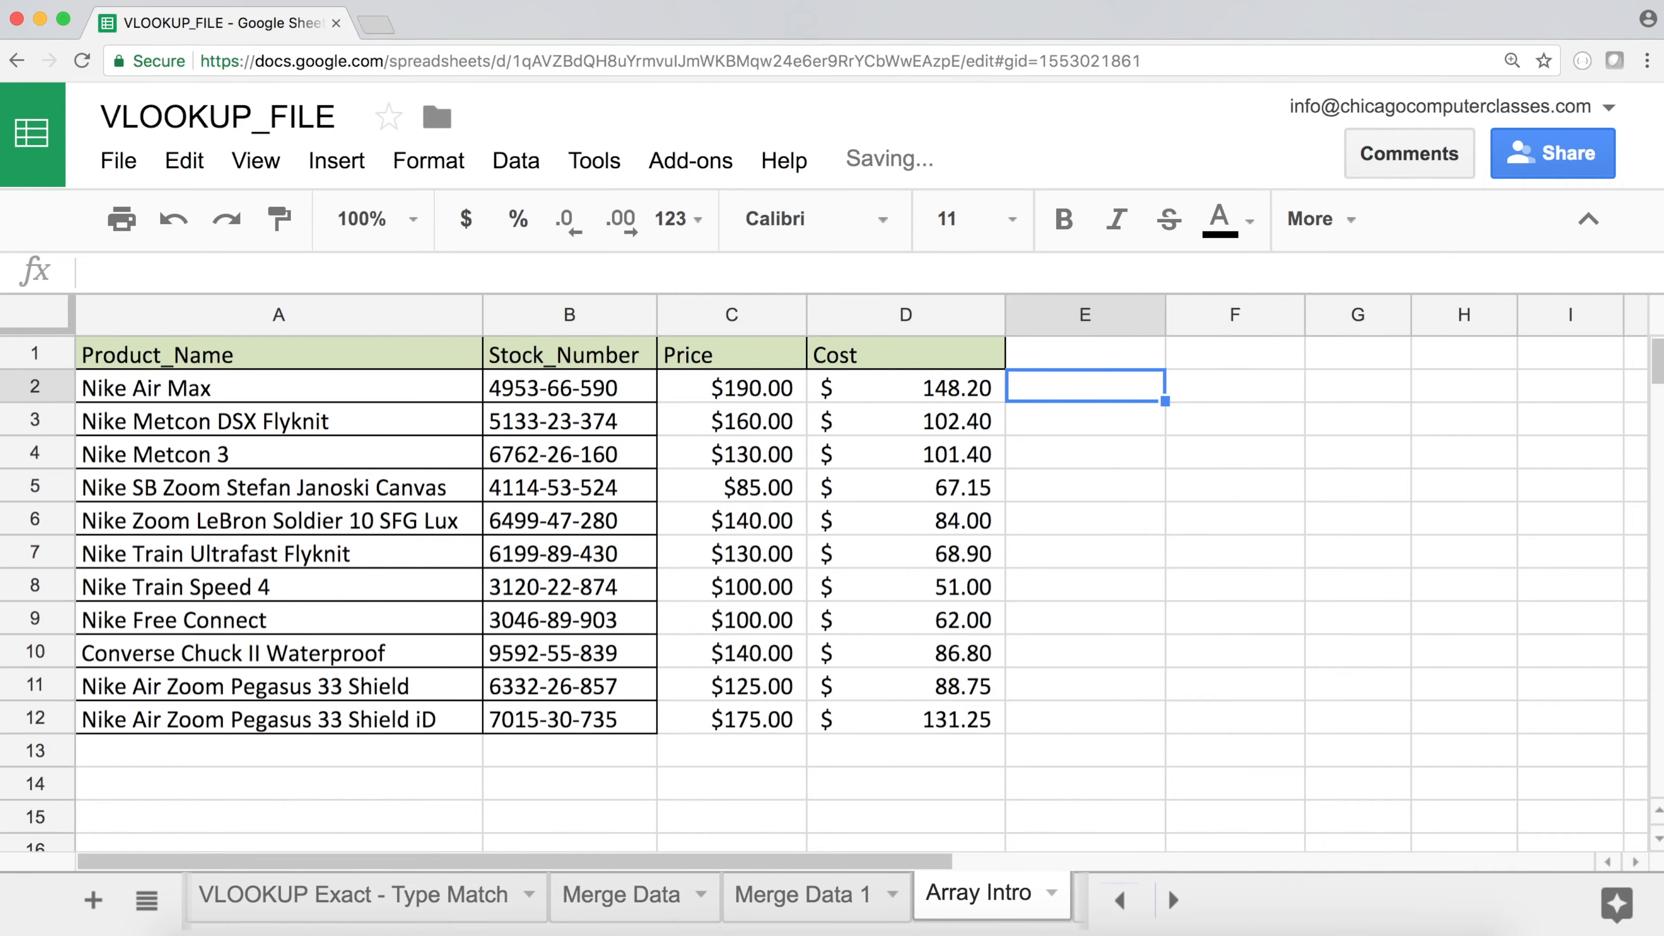
{"action": "key", "text": "Right"}
{"action": "key", "text": "Down"}
{"action": "key", "text": "Left"}
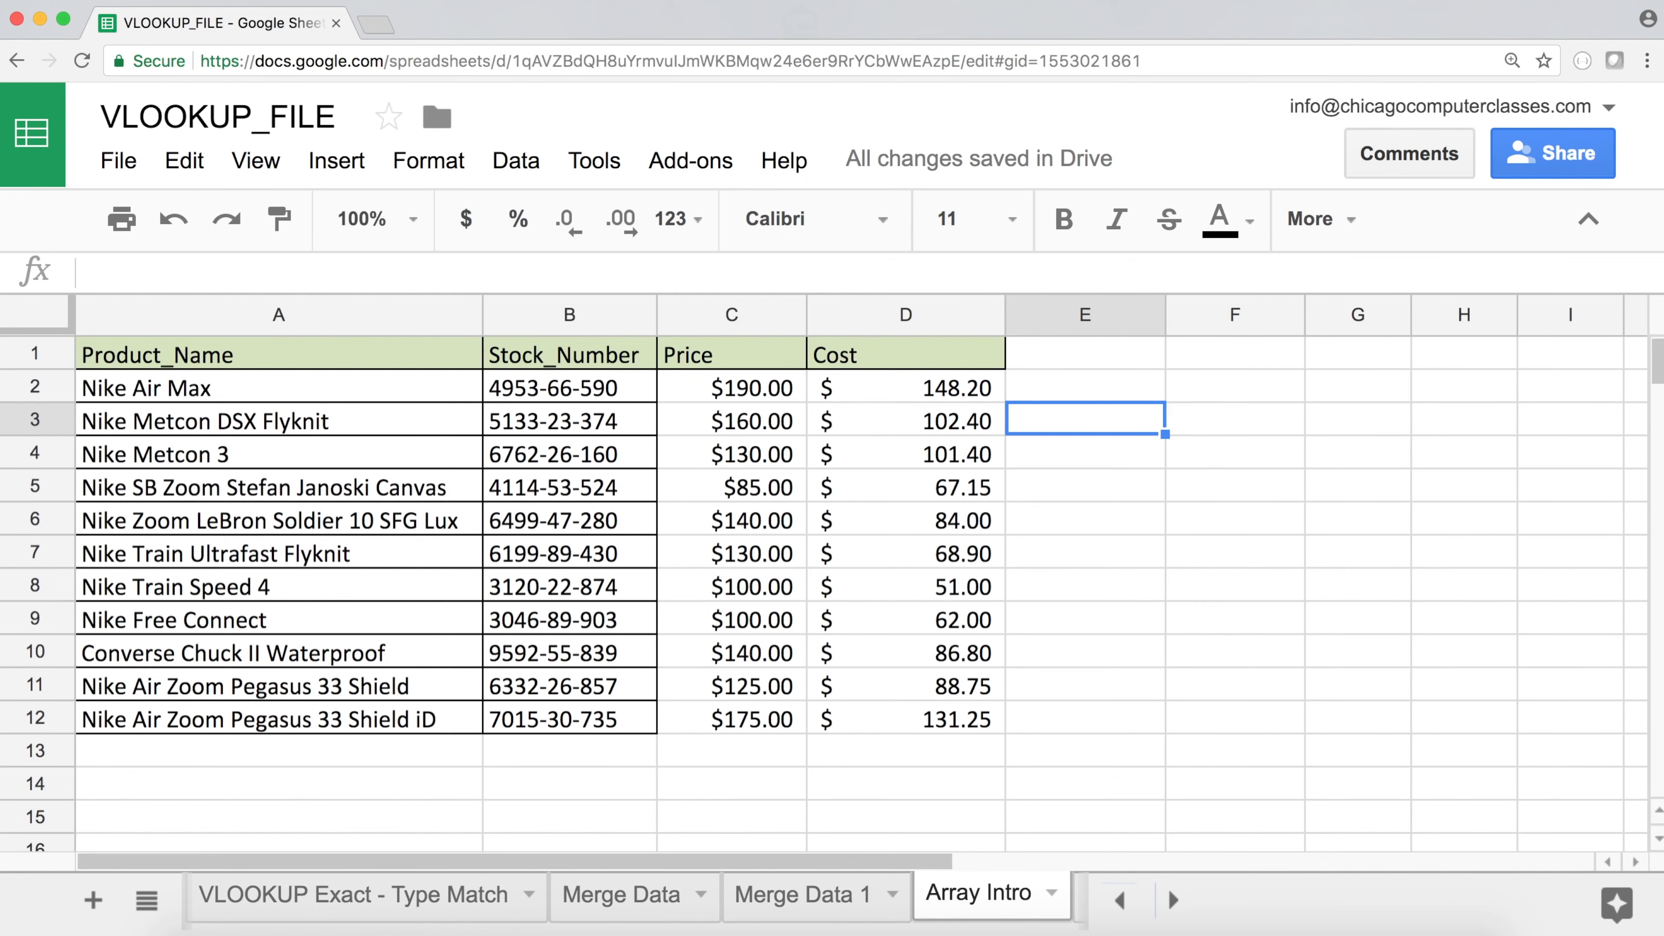
{"action": "key", "text": "Up"}
{"action": "type", "text": "="}
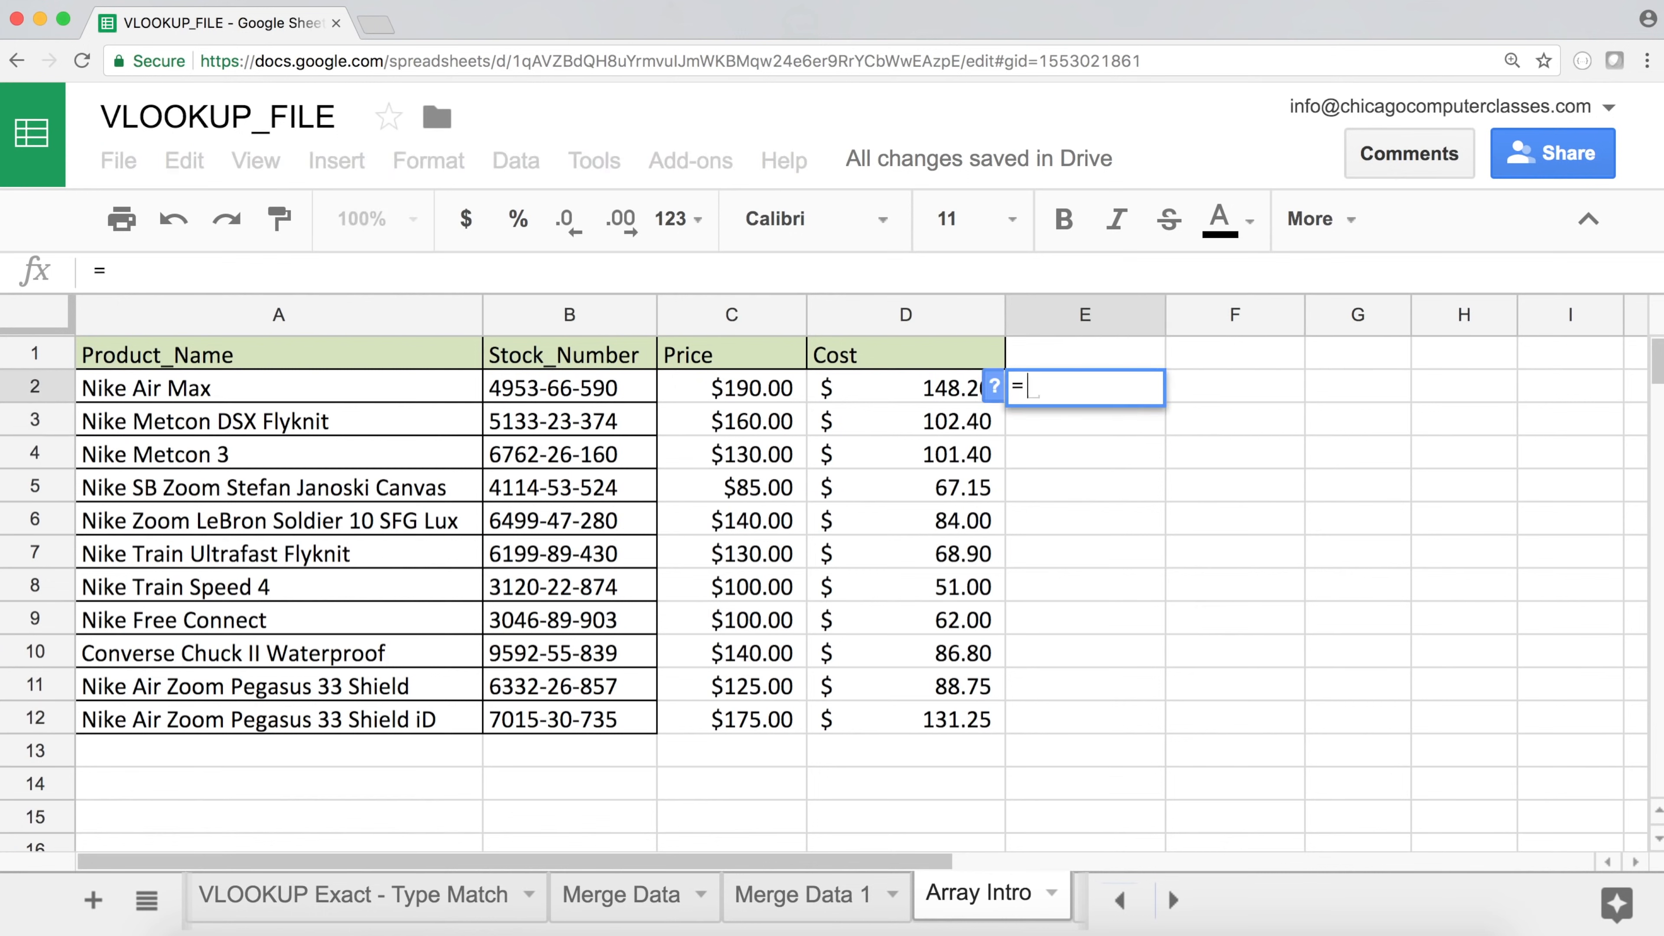
{"action": "key", "text": "Escape"}
Enter ={D2:D12,C2:C12} in cell F2 to place the Cost and Price columns side by side, and check both output columns
{"action": "key", "text": "Right"}
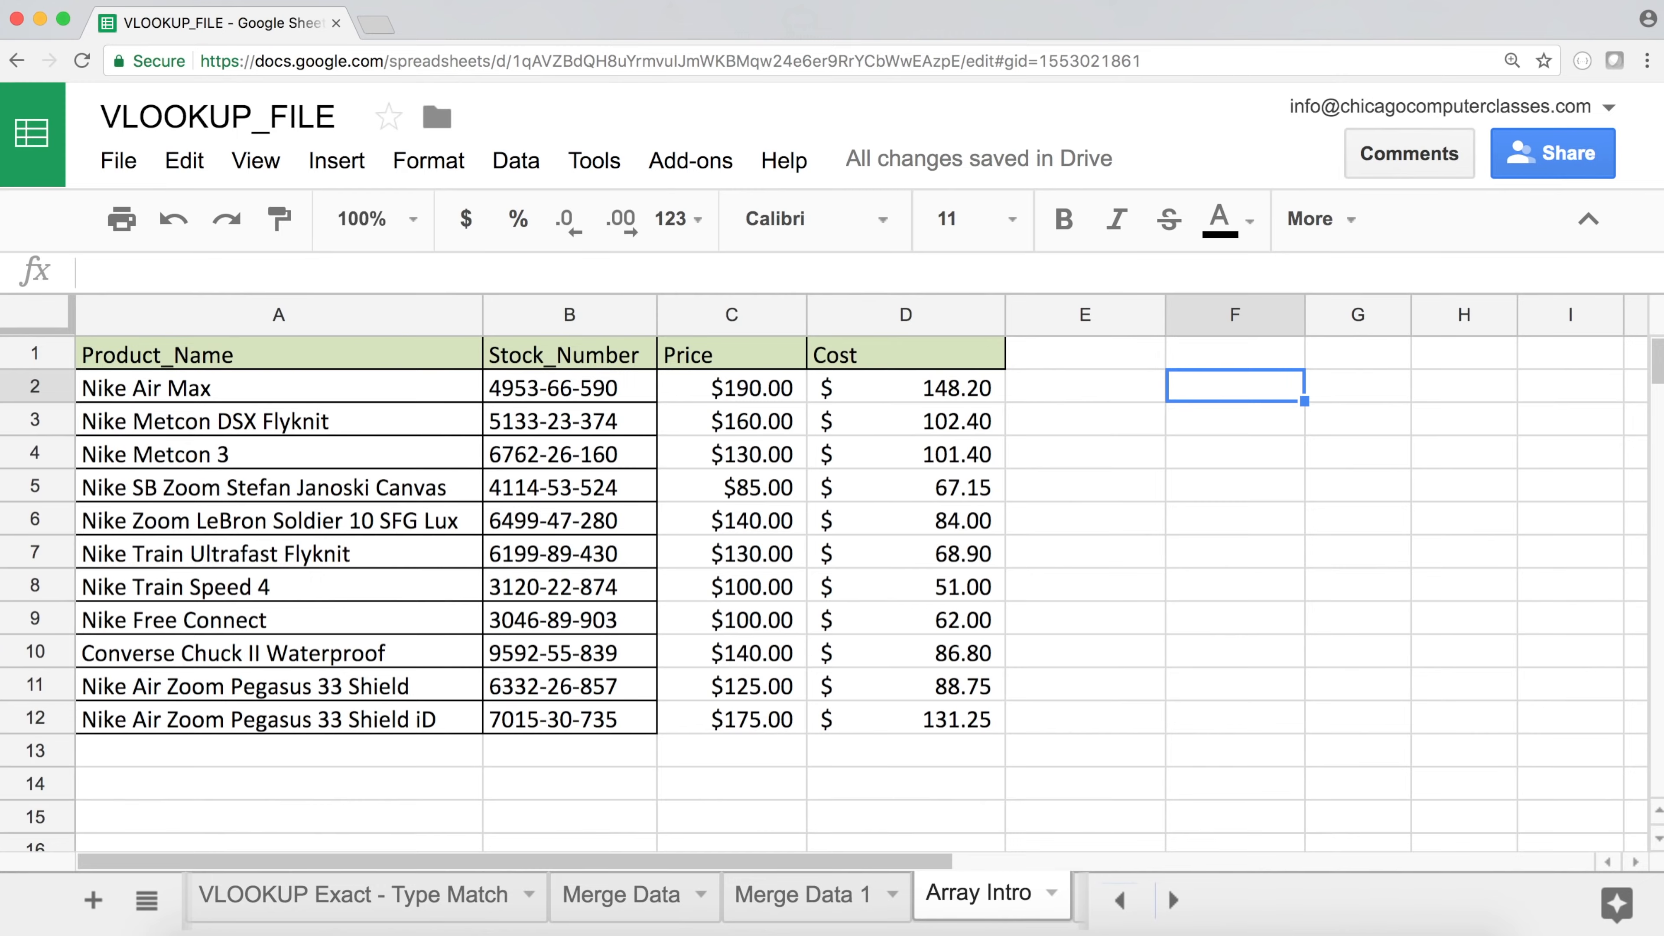
{"action": "type", "text": "={"}
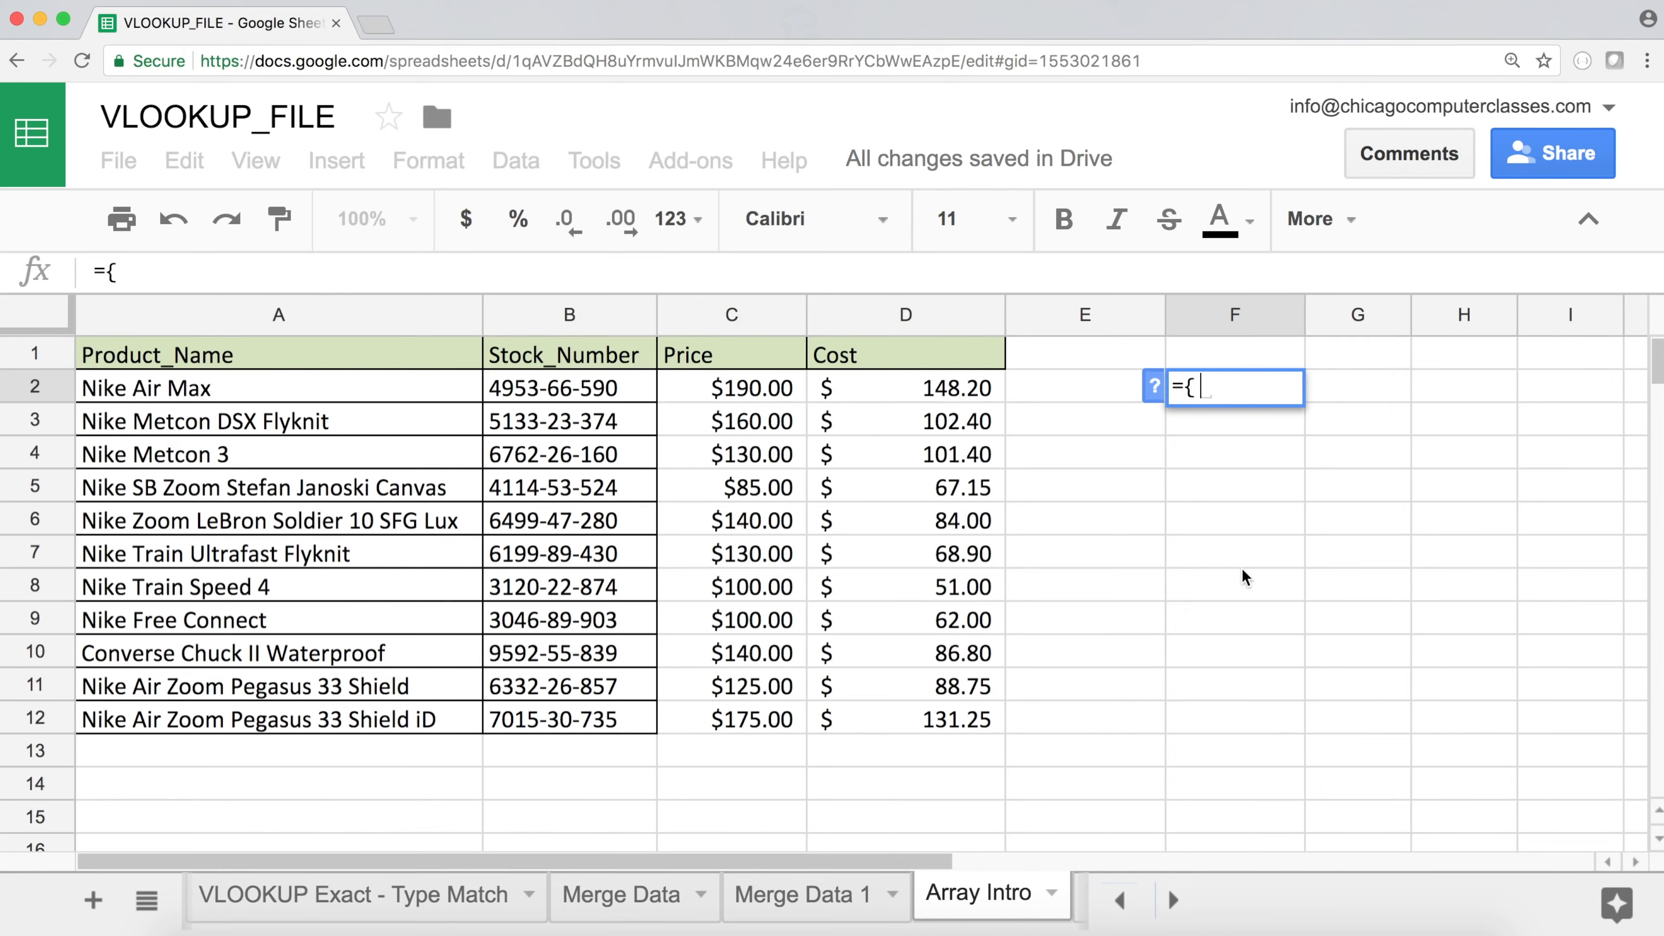
{"action": "left_click_drag", "start_coordinate": [927, 388], "coordinate": [901, 728]}
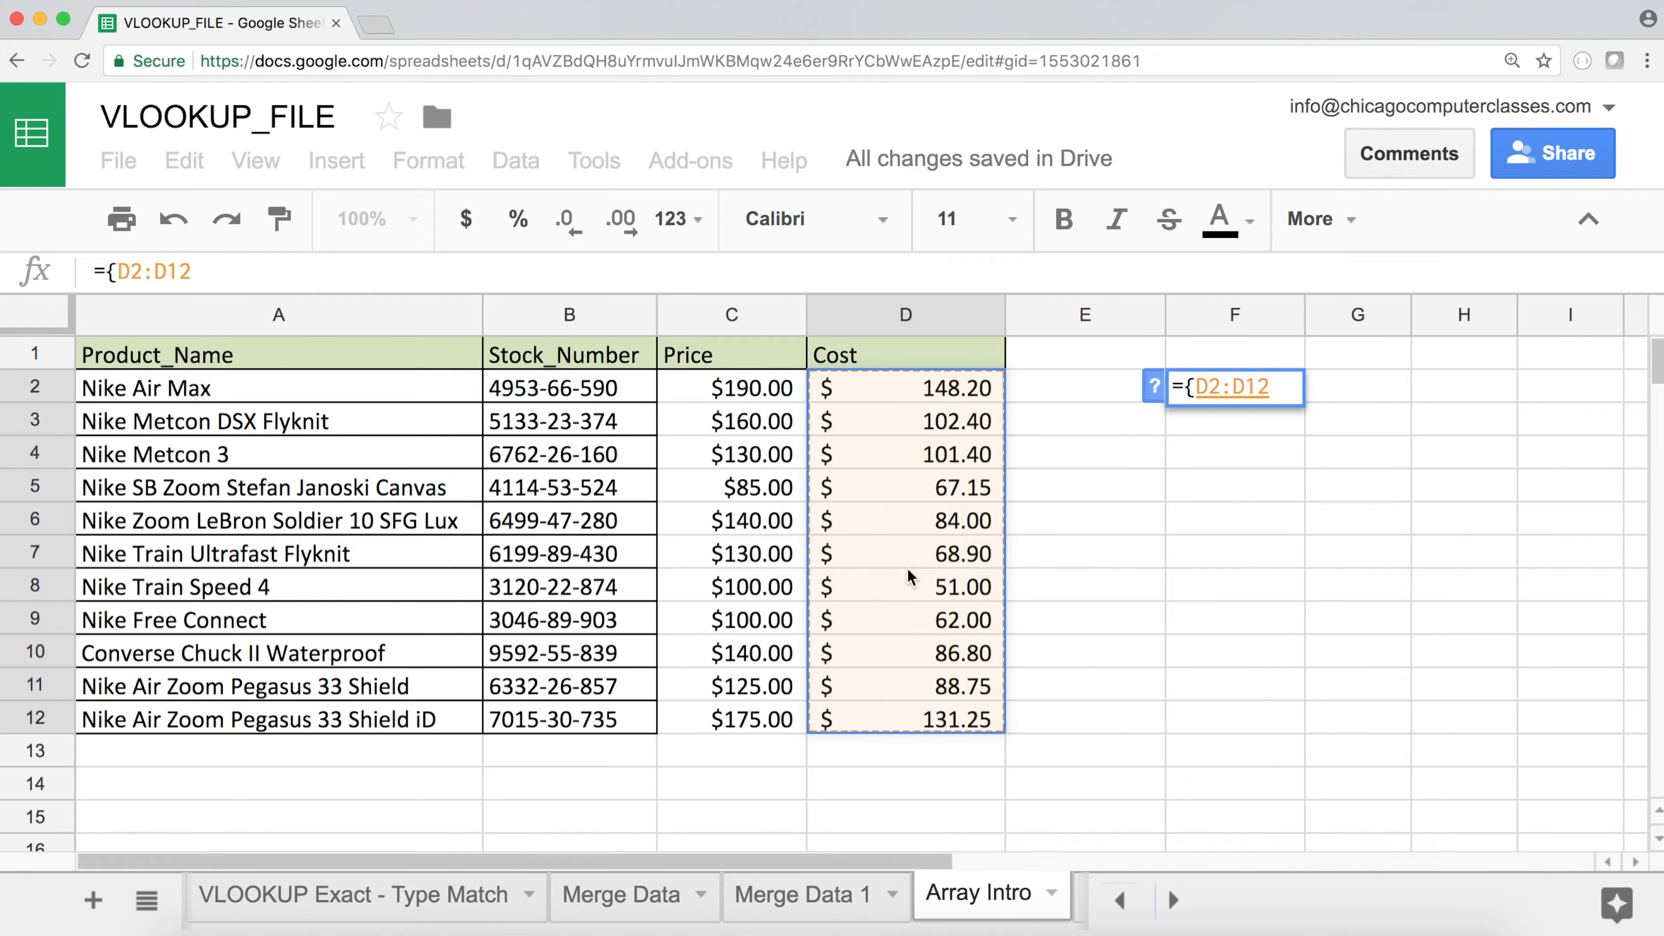
{"action": "type", "text": ","}
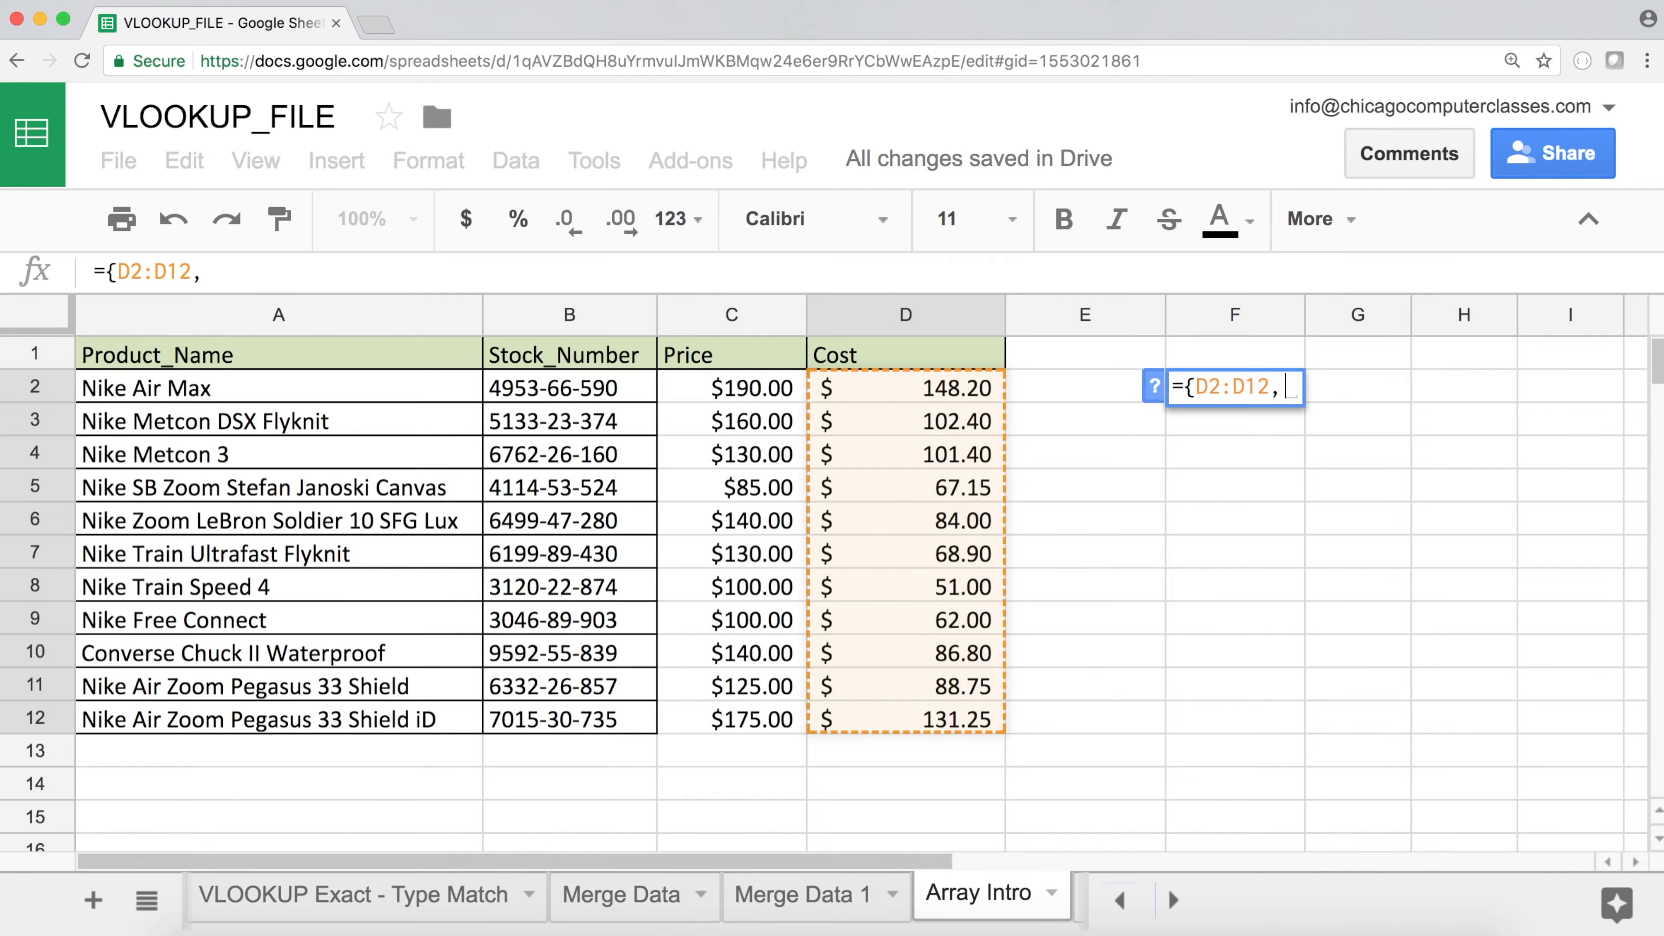
{"action": "left_click_drag", "start_coordinate": [740, 396], "coordinate": [766, 729]}
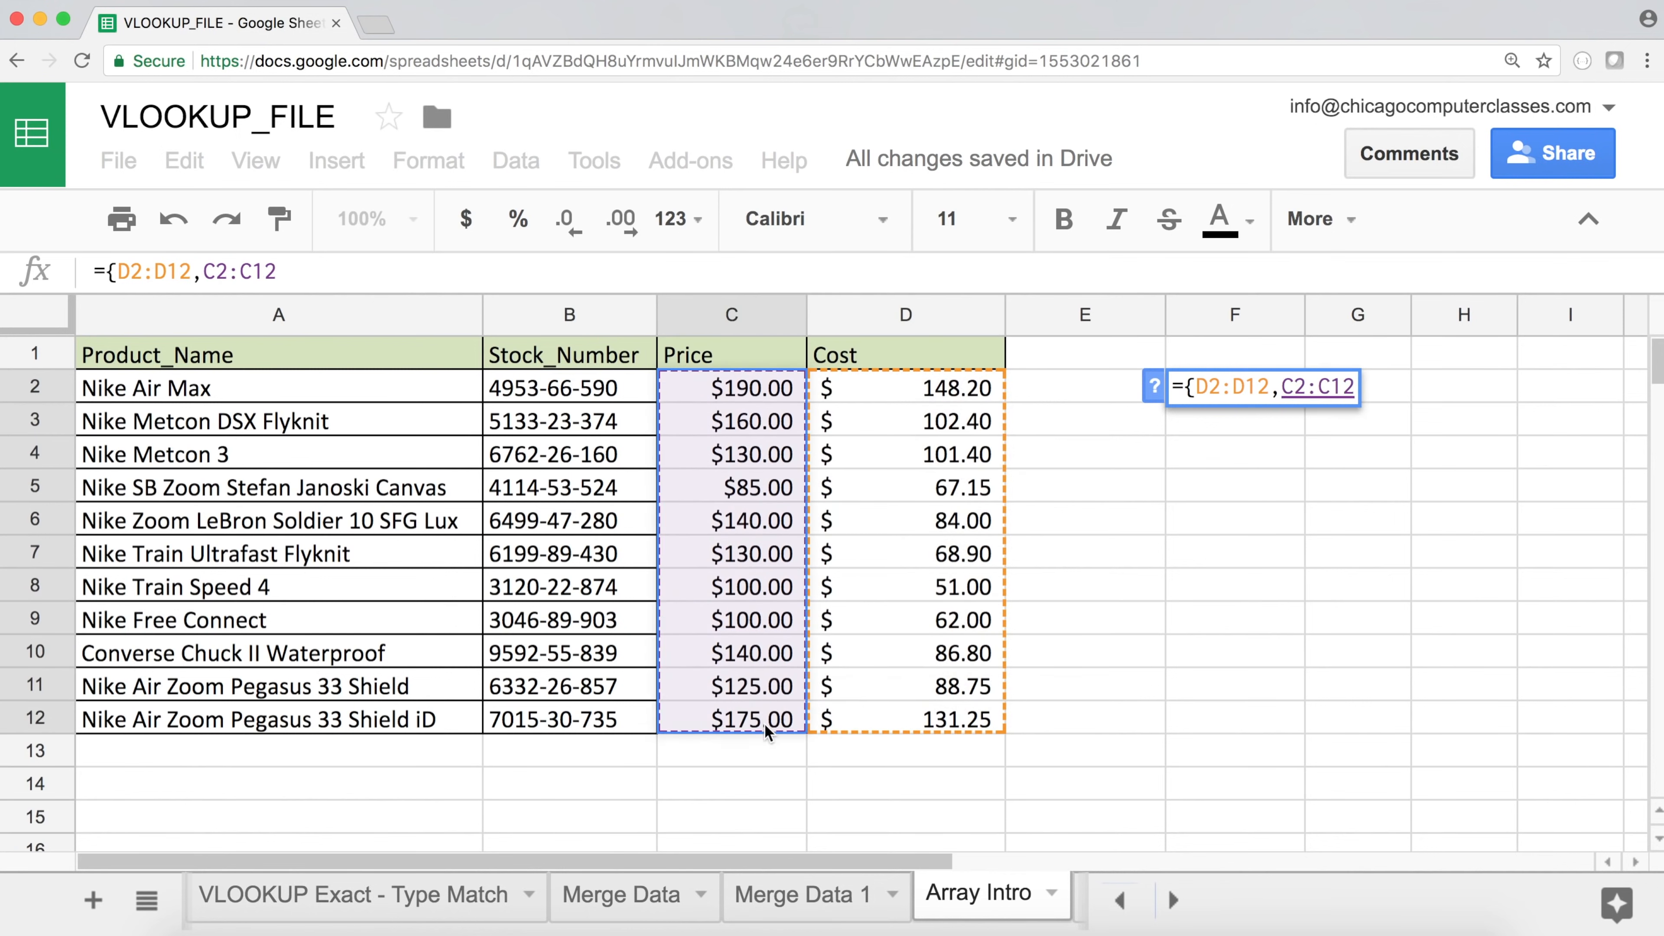
{"action": "type", "text": "}"}
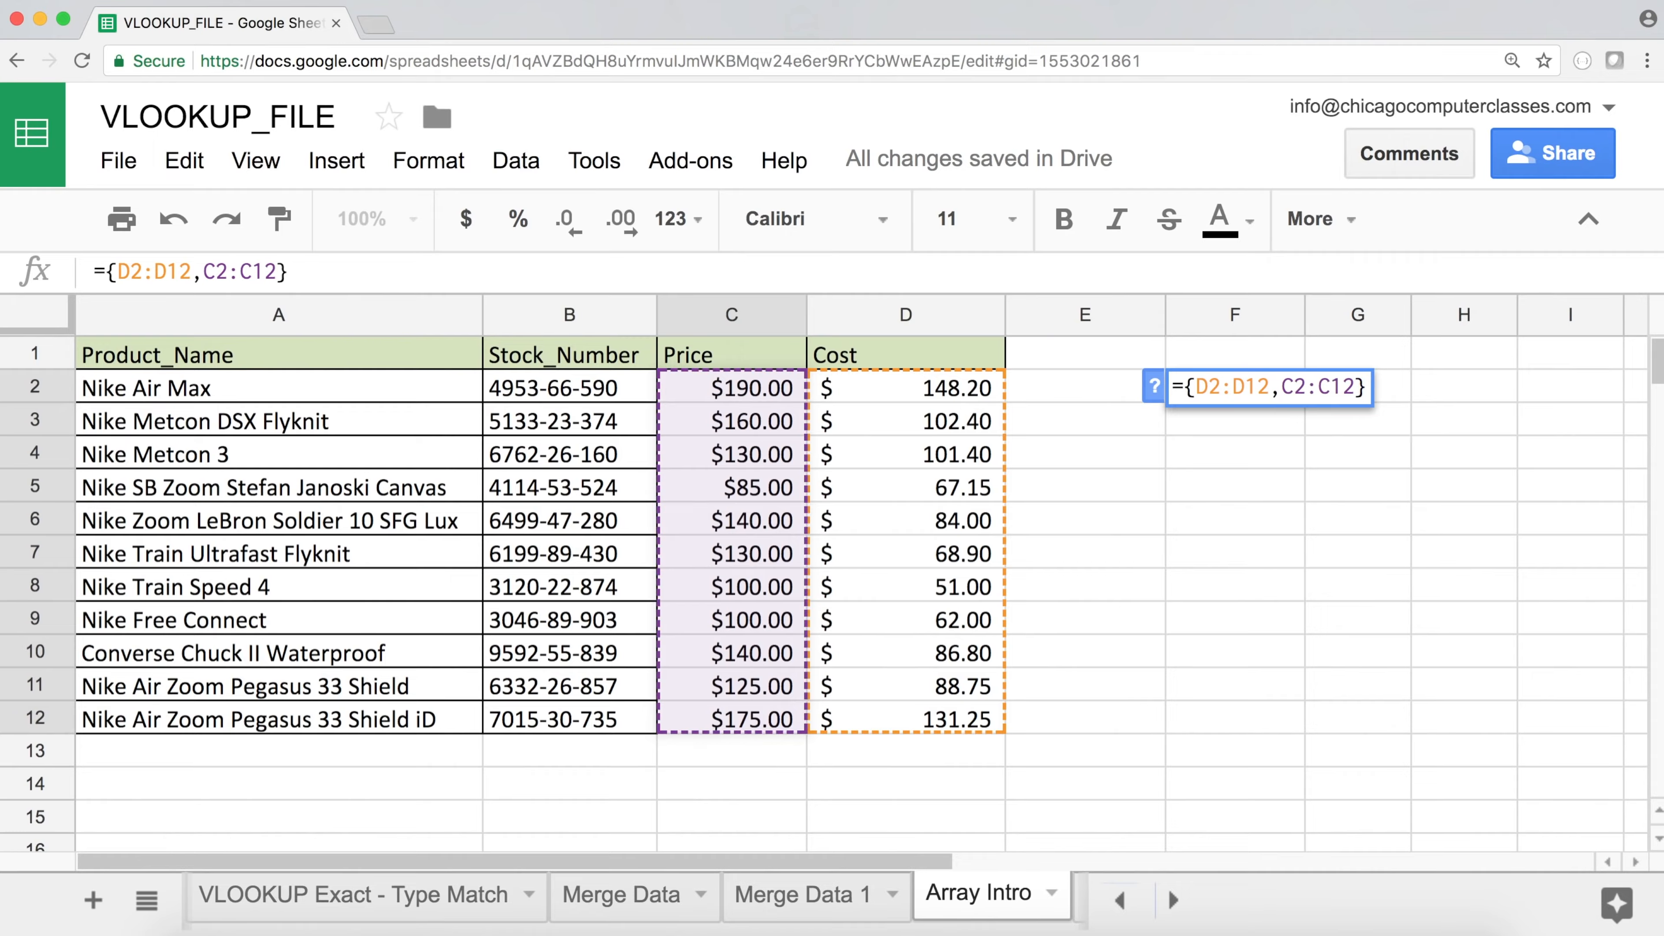
{"action": "key", "text": "Return"}
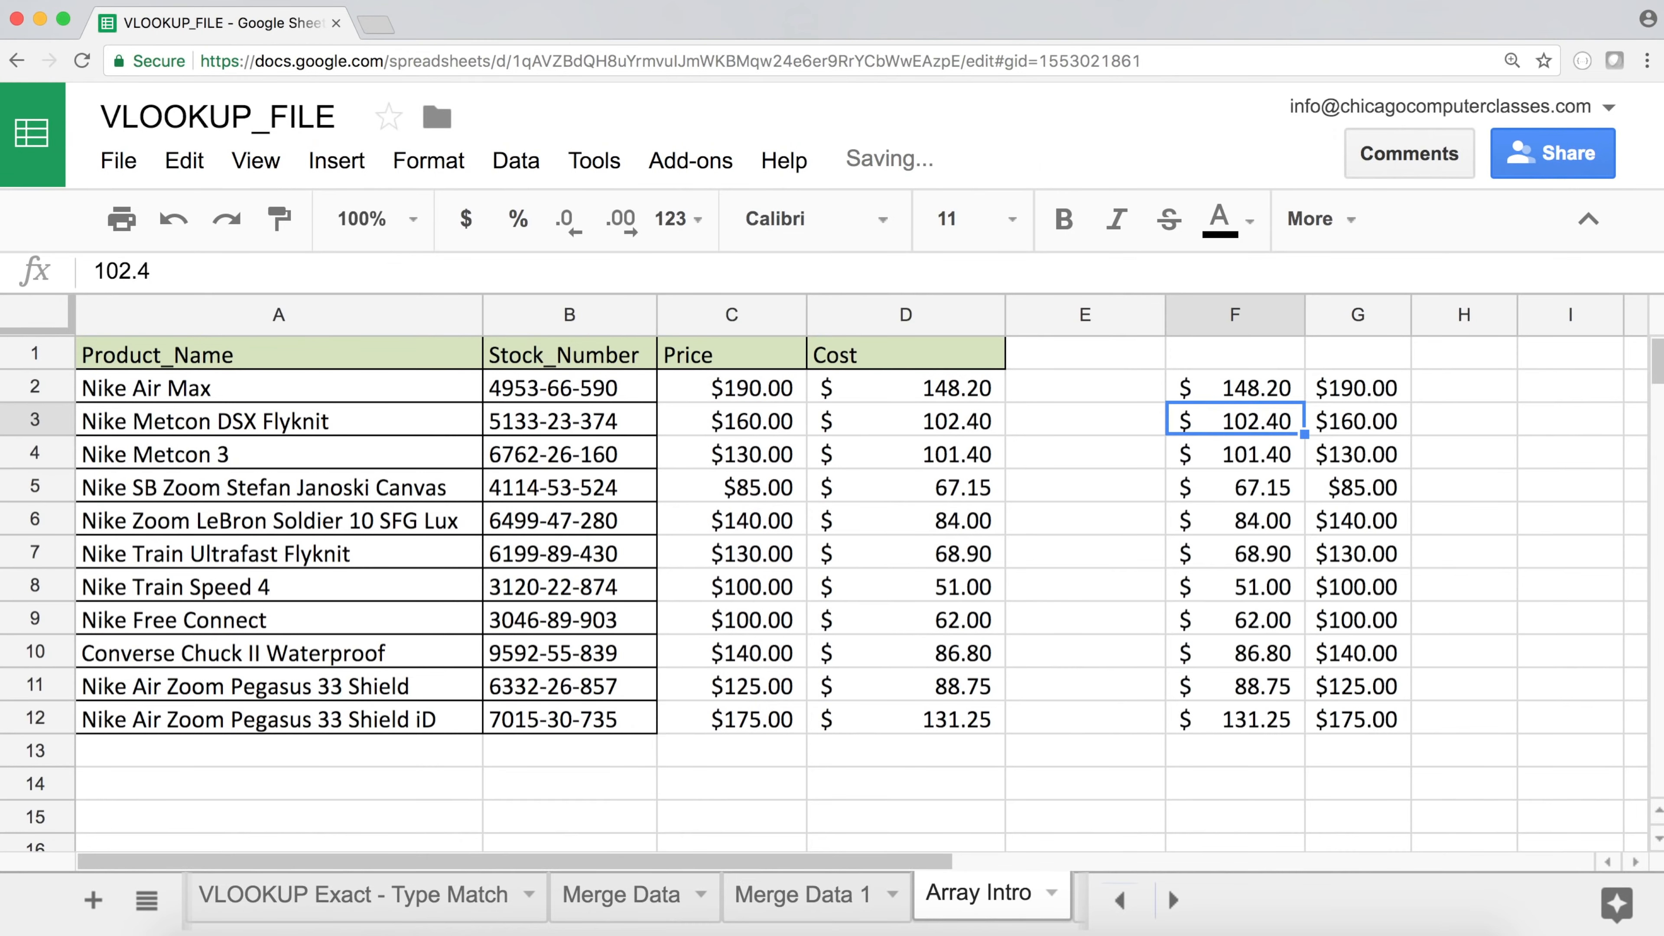
{"action": "double_click", "coordinate": [1251, 385]}
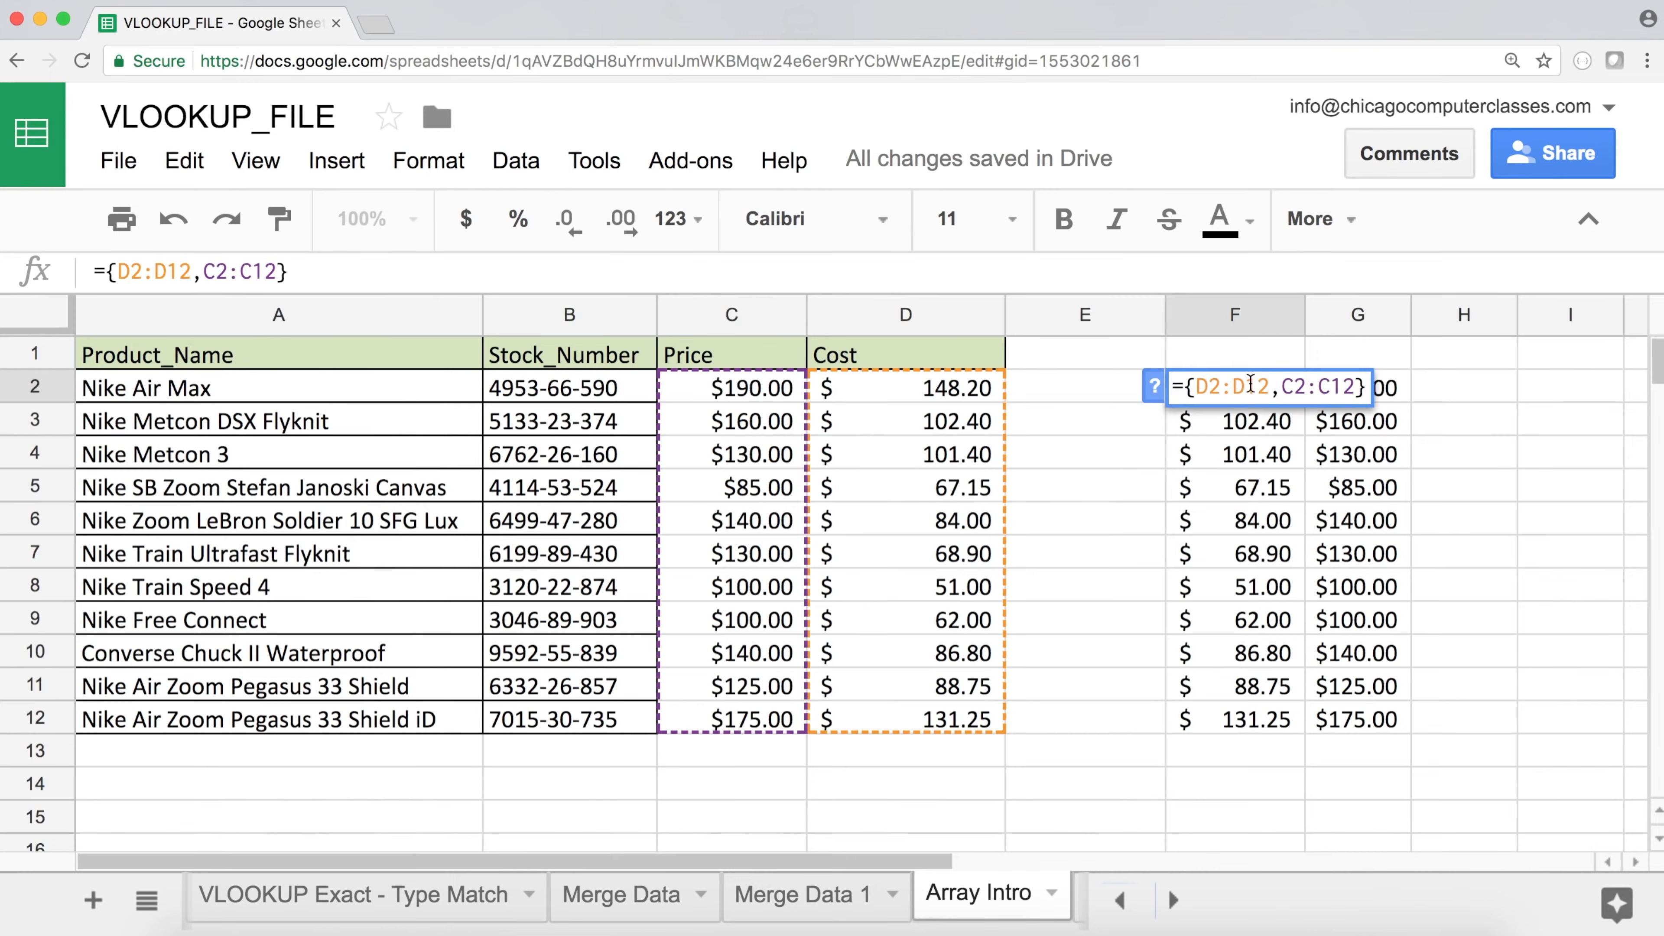
{"action": "key", "text": "Return"}
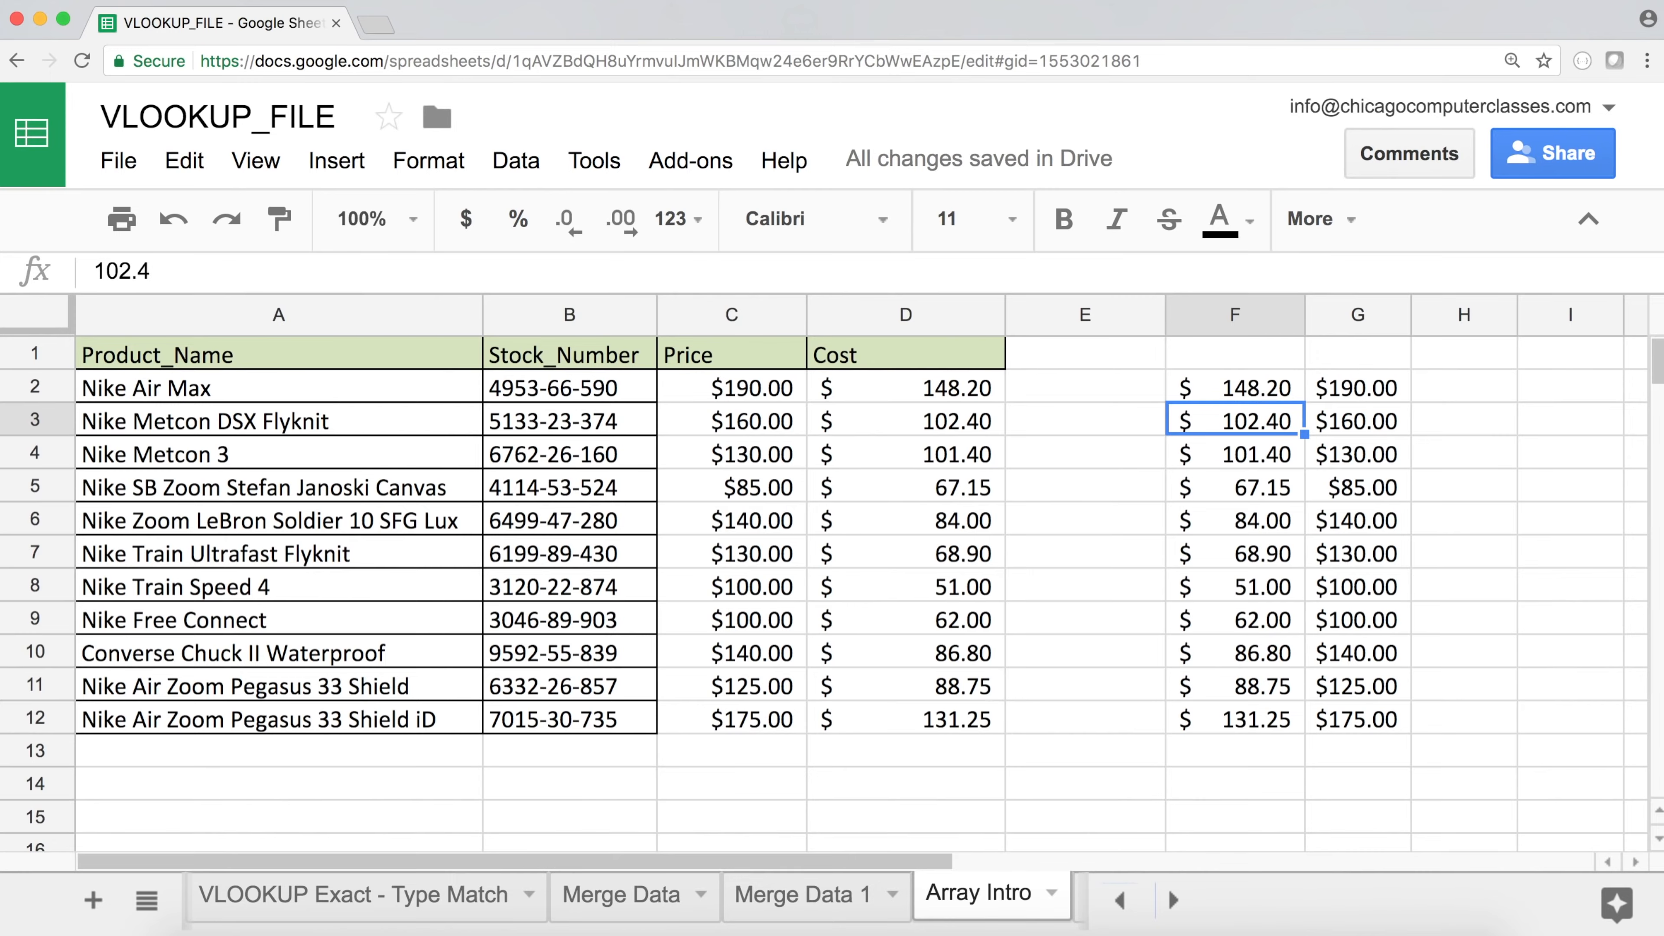
{"action": "left_click_drag", "start_coordinate": [1248, 388], "coordinate": [1226, 716]}
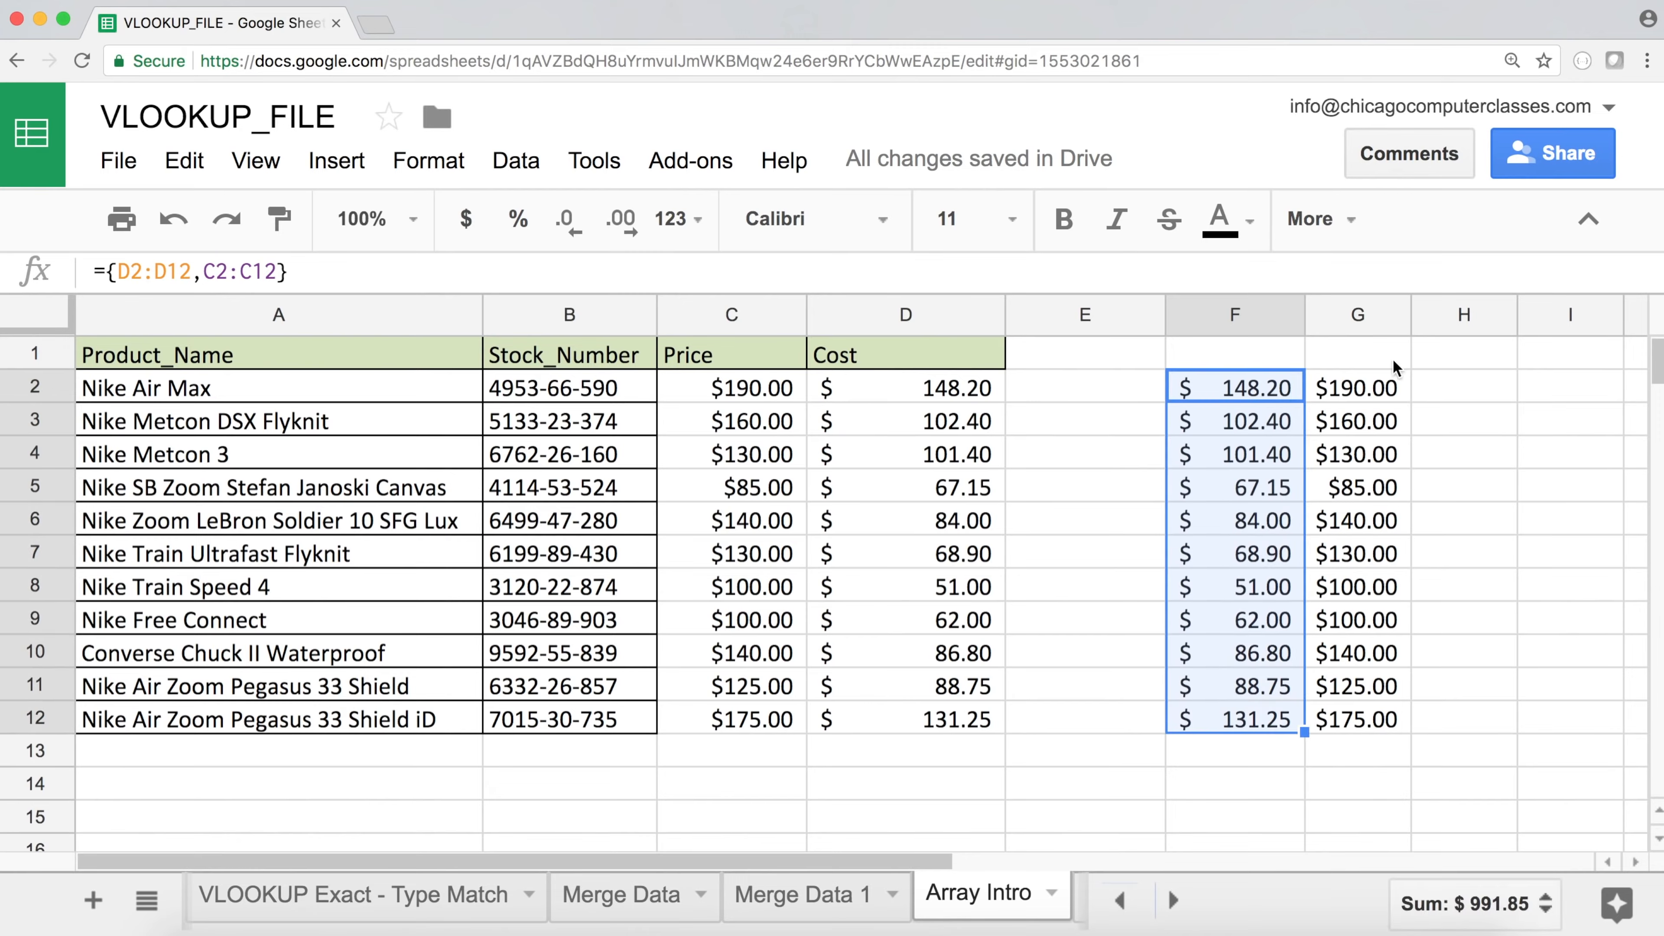
{"action": "left_click_drag", "start_coordinate": [1379, 383], "coordinate": [1348, 696]}
Add the product names A2:A12 as a third column to the array formula in F2
{"action": "left_click", "coordinate": [1281, 386]}
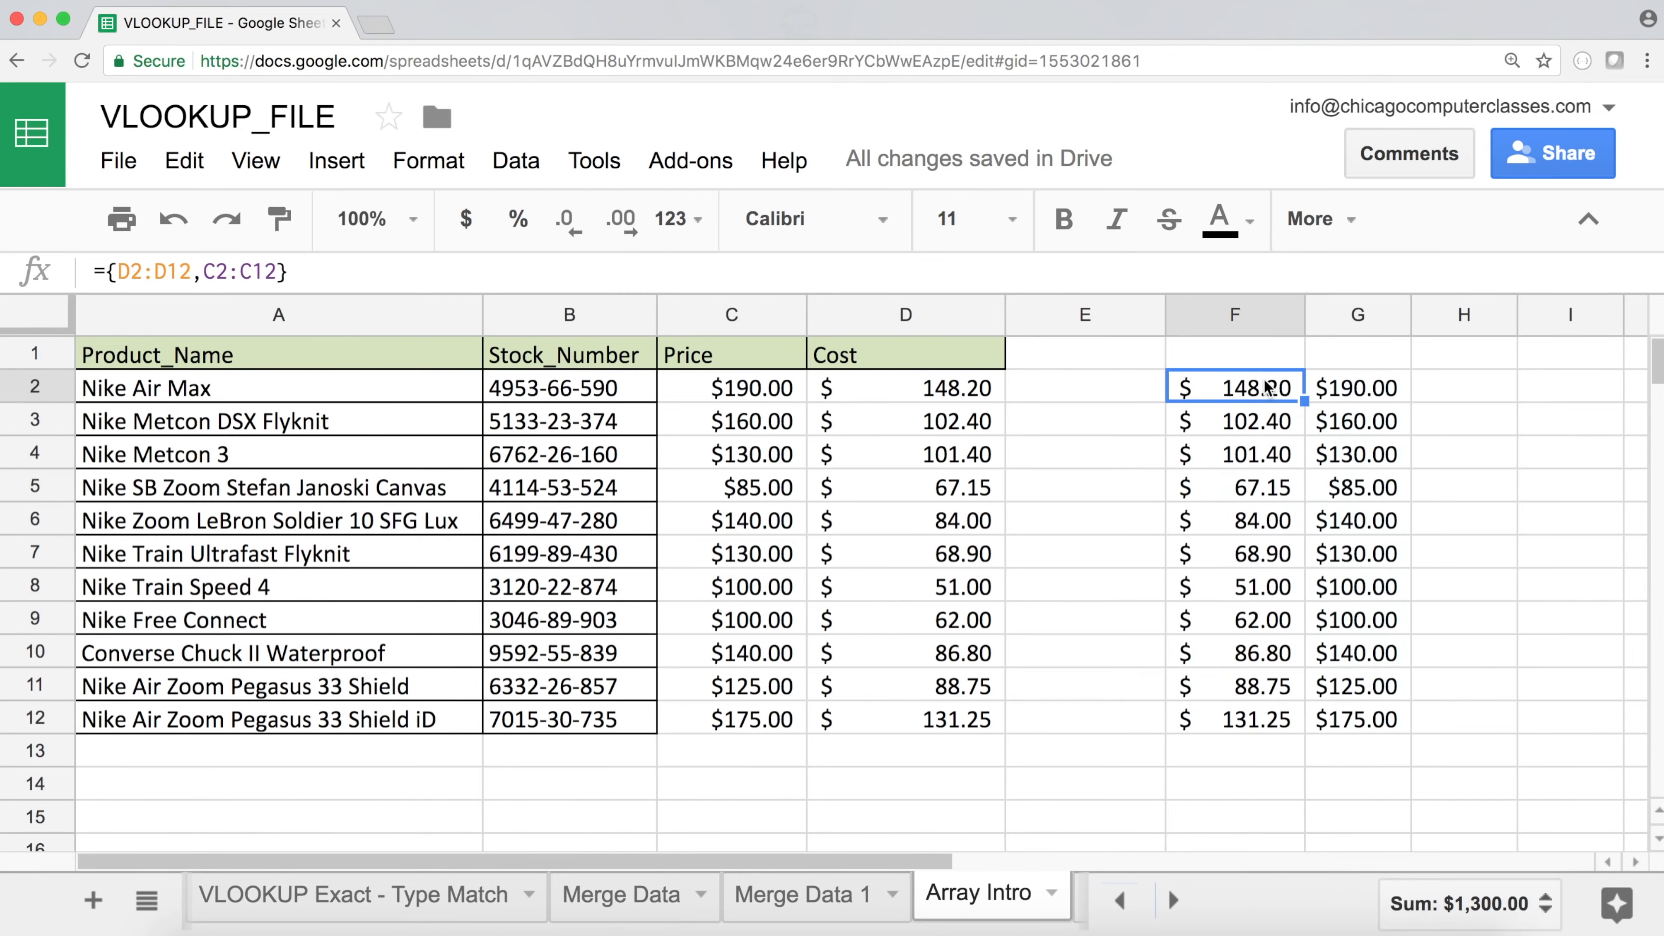
{"action": "double_click", "coordinate": [1283, 387]}
{"action": "left_click", "coordinate": [1355, 386]}
{"action": "type", "text": ","}
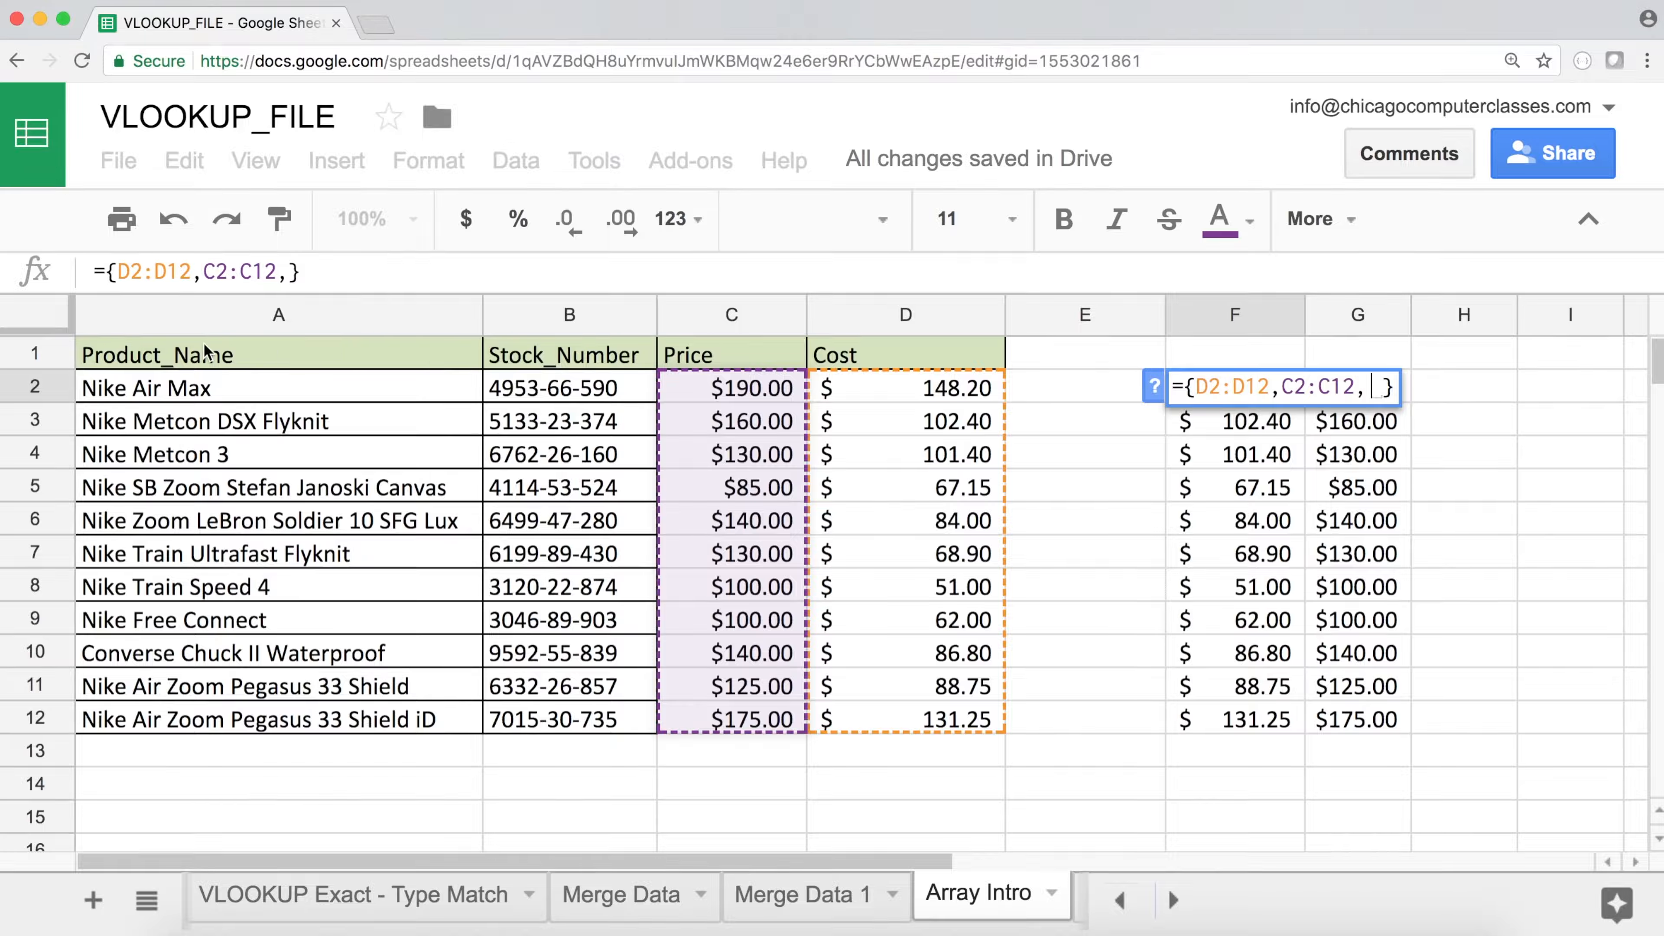
{"action": "left_click", "coordinate": [235, 396]}
{"action": "left_click_drag", "start_coordinate": [234, 397], "coordinate": [268, 731]}
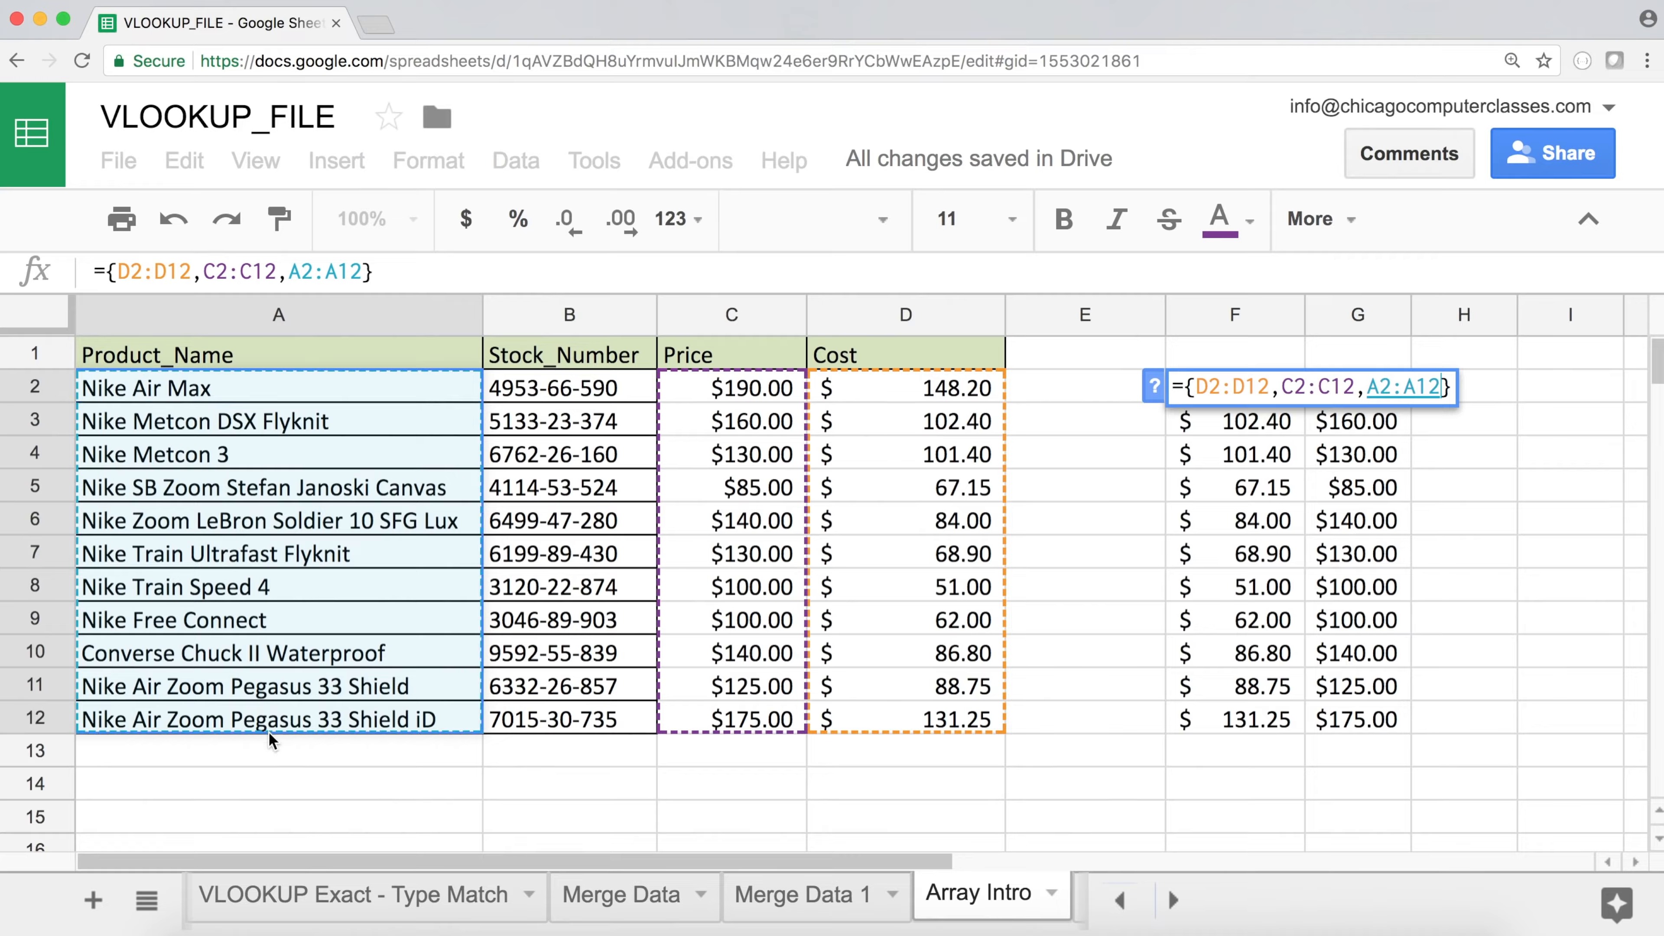
{"action": "key", "text": "Return"}
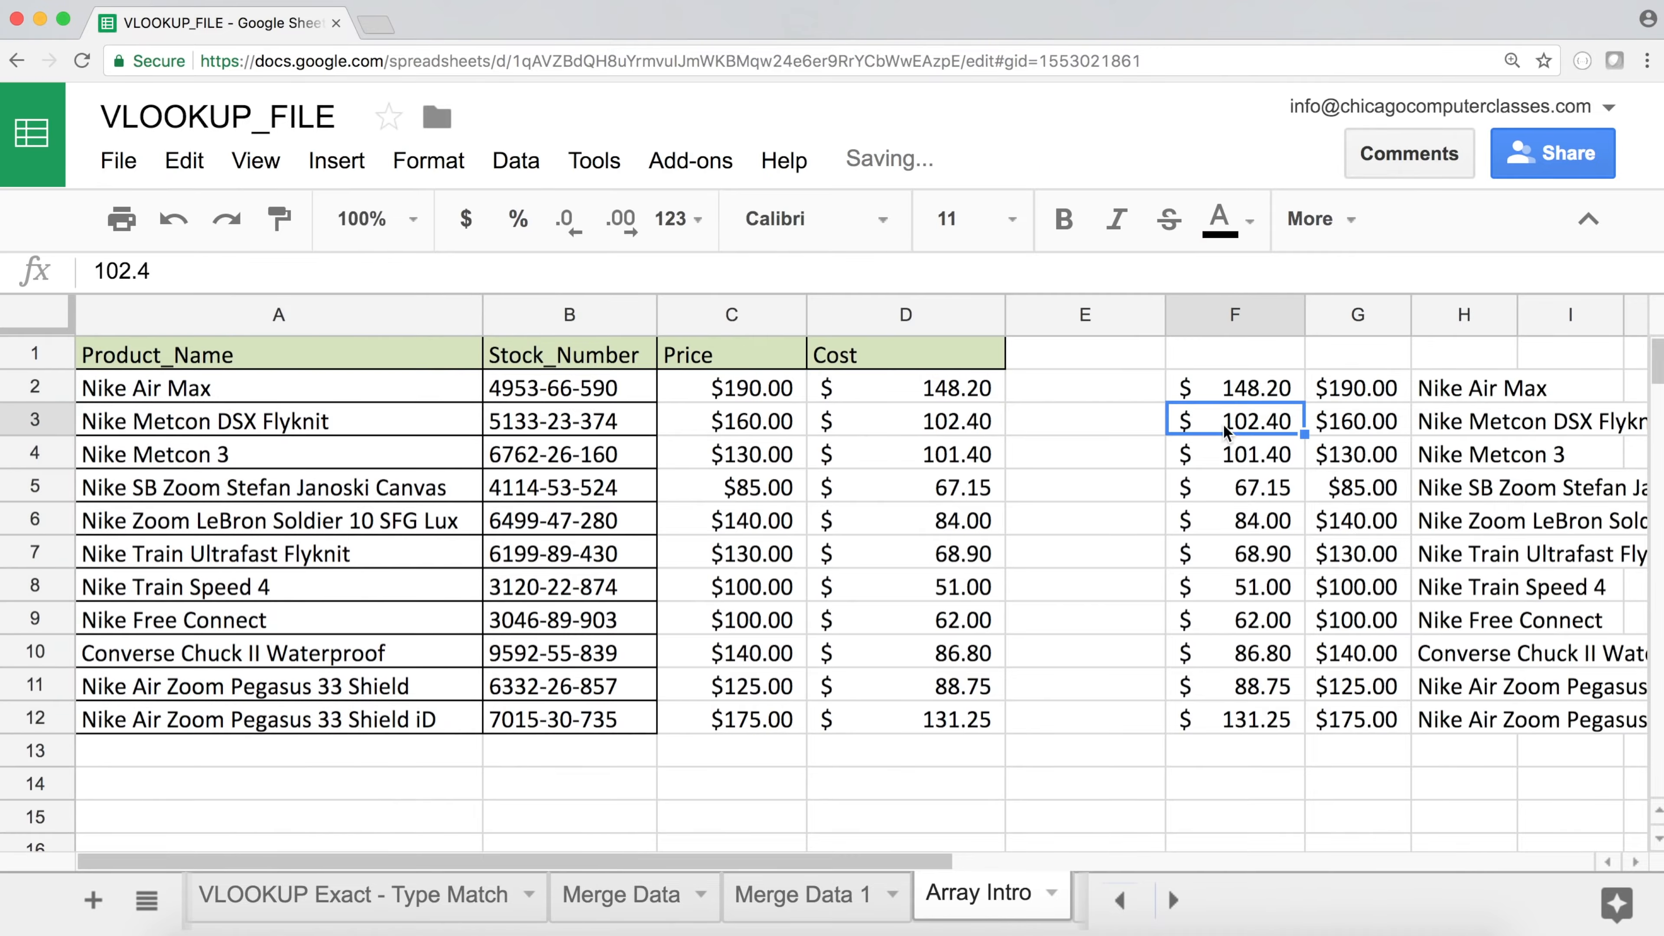
Review the array output in F2:H12 and clear the formula with all its output
{"action": "left_click_drag", "start_coordinate": [1261, 383], "coordinate": [1441, 724]}
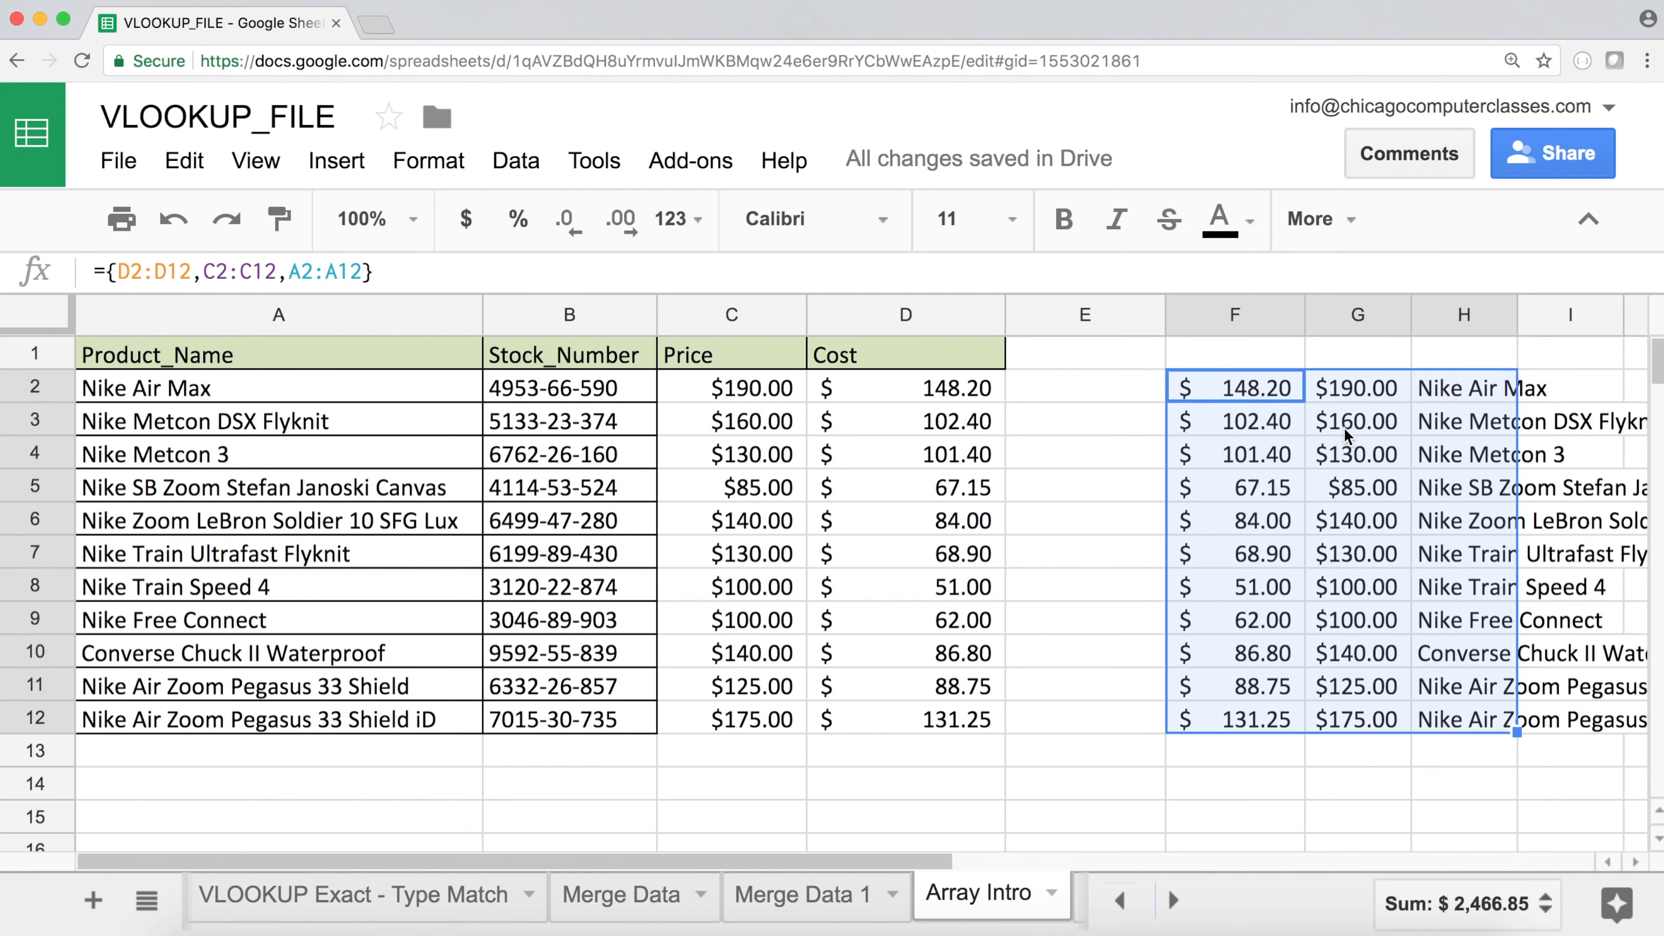
{"action": "left_click", "coordinate": [1245, 388]}
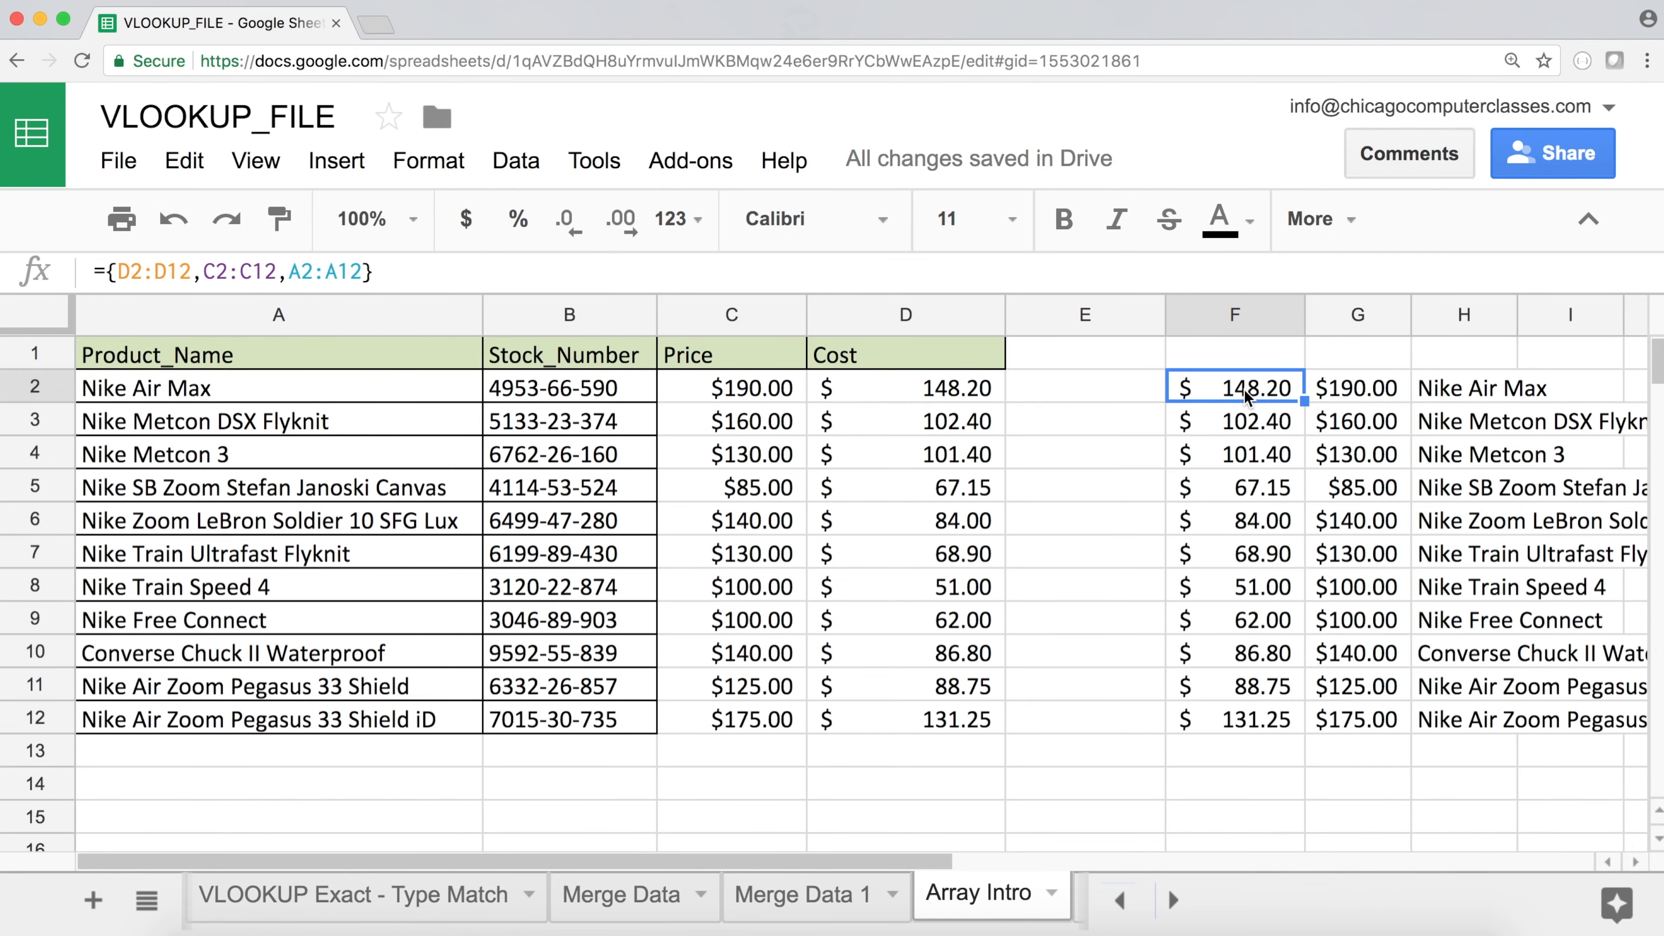
{"action": "left_click_drag", "start_coordinate": [1245, 388], "coordinate": [1456, 723]}
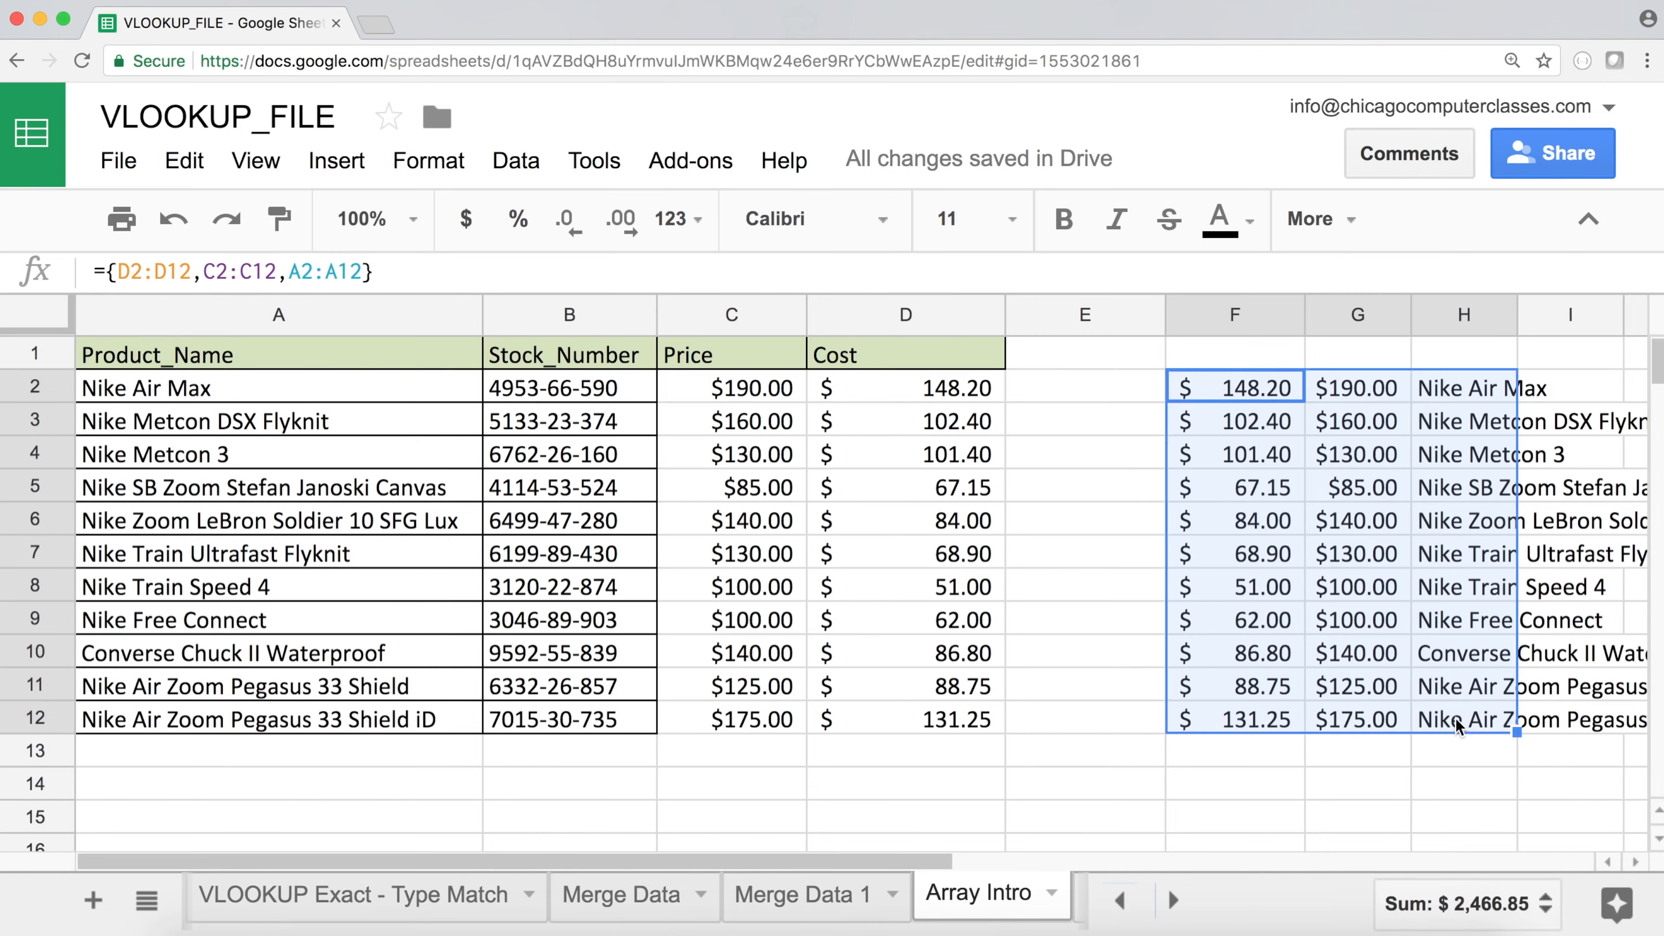
{"action": "left_click_drag", "start_coordinate": [1202, 394], "coordinate": [1450, 731]}
{"action": "key", "text": "Delete"}
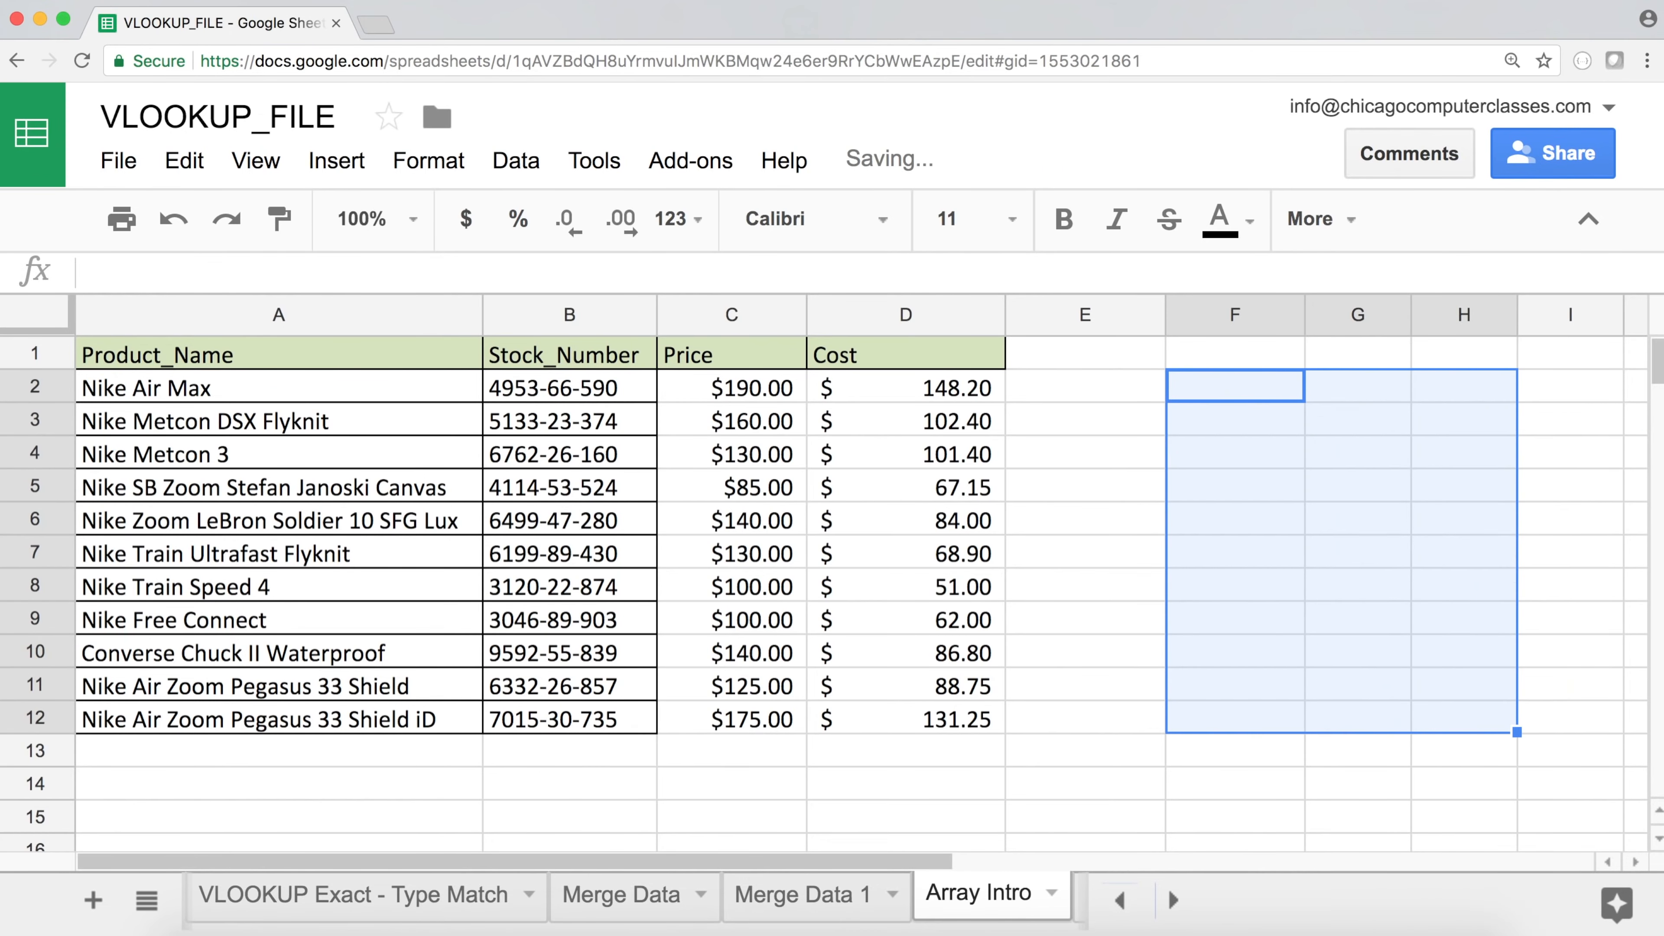
Start a VLOOKUP formula in F2 with the stock number "6199-89-430" as its search key
{"action": "key", "text": "Down"}
{"action": "key", "text": "Up"}
{"action": "type", "text": "=vl"}
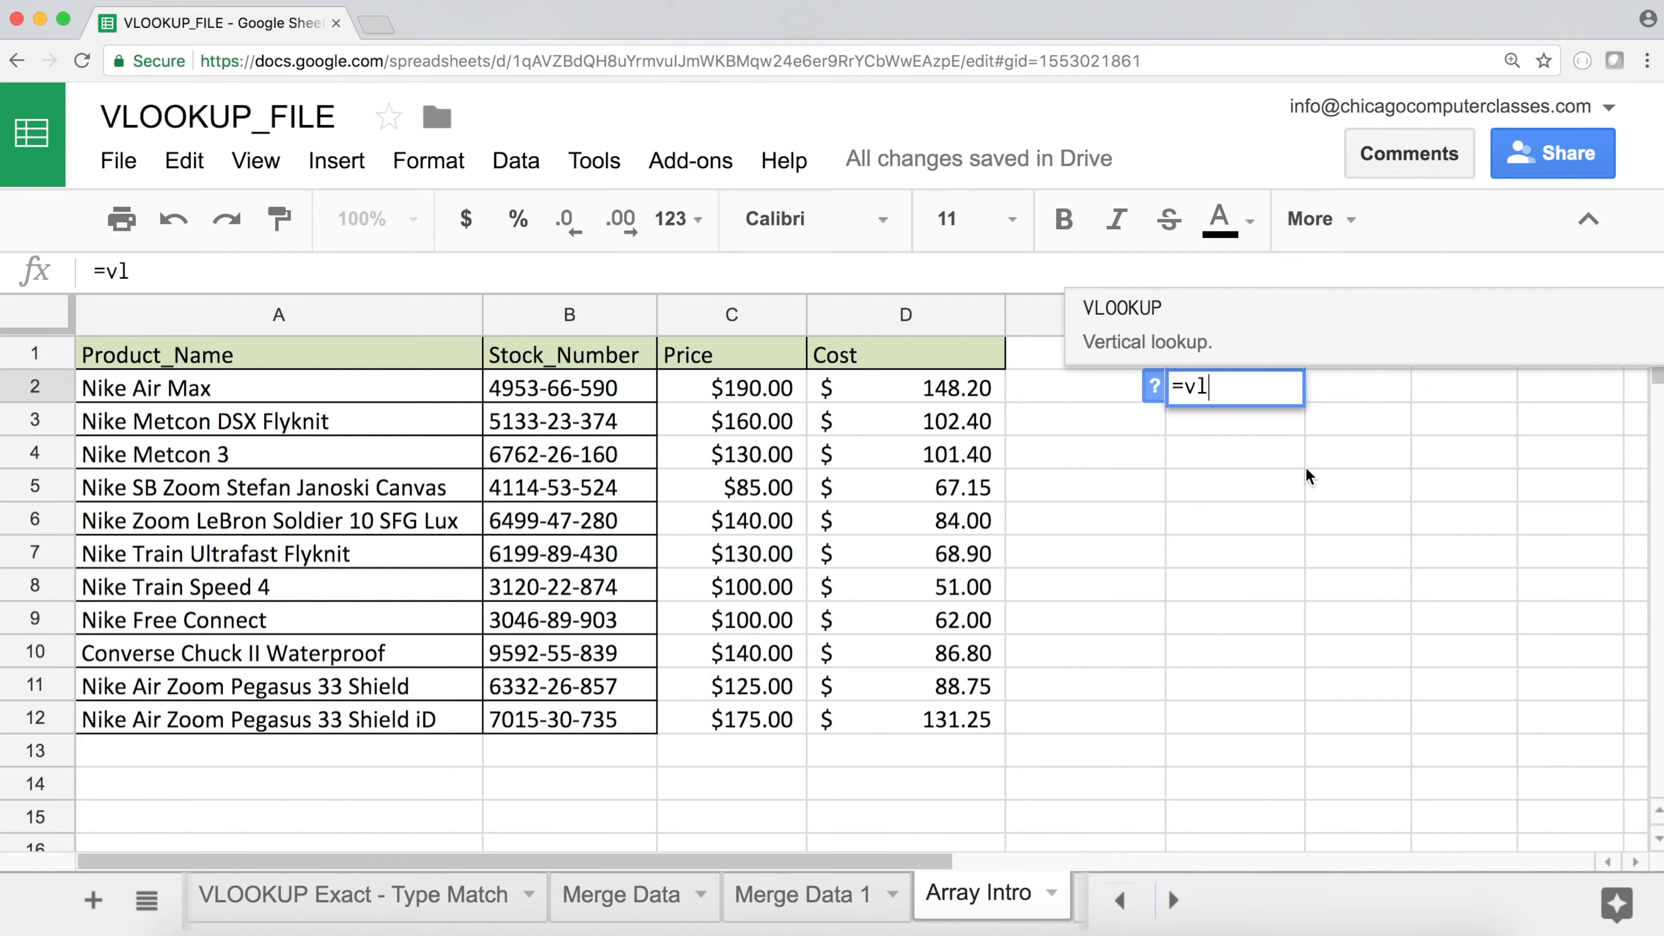
{"action": "key", "text": "Tab"}
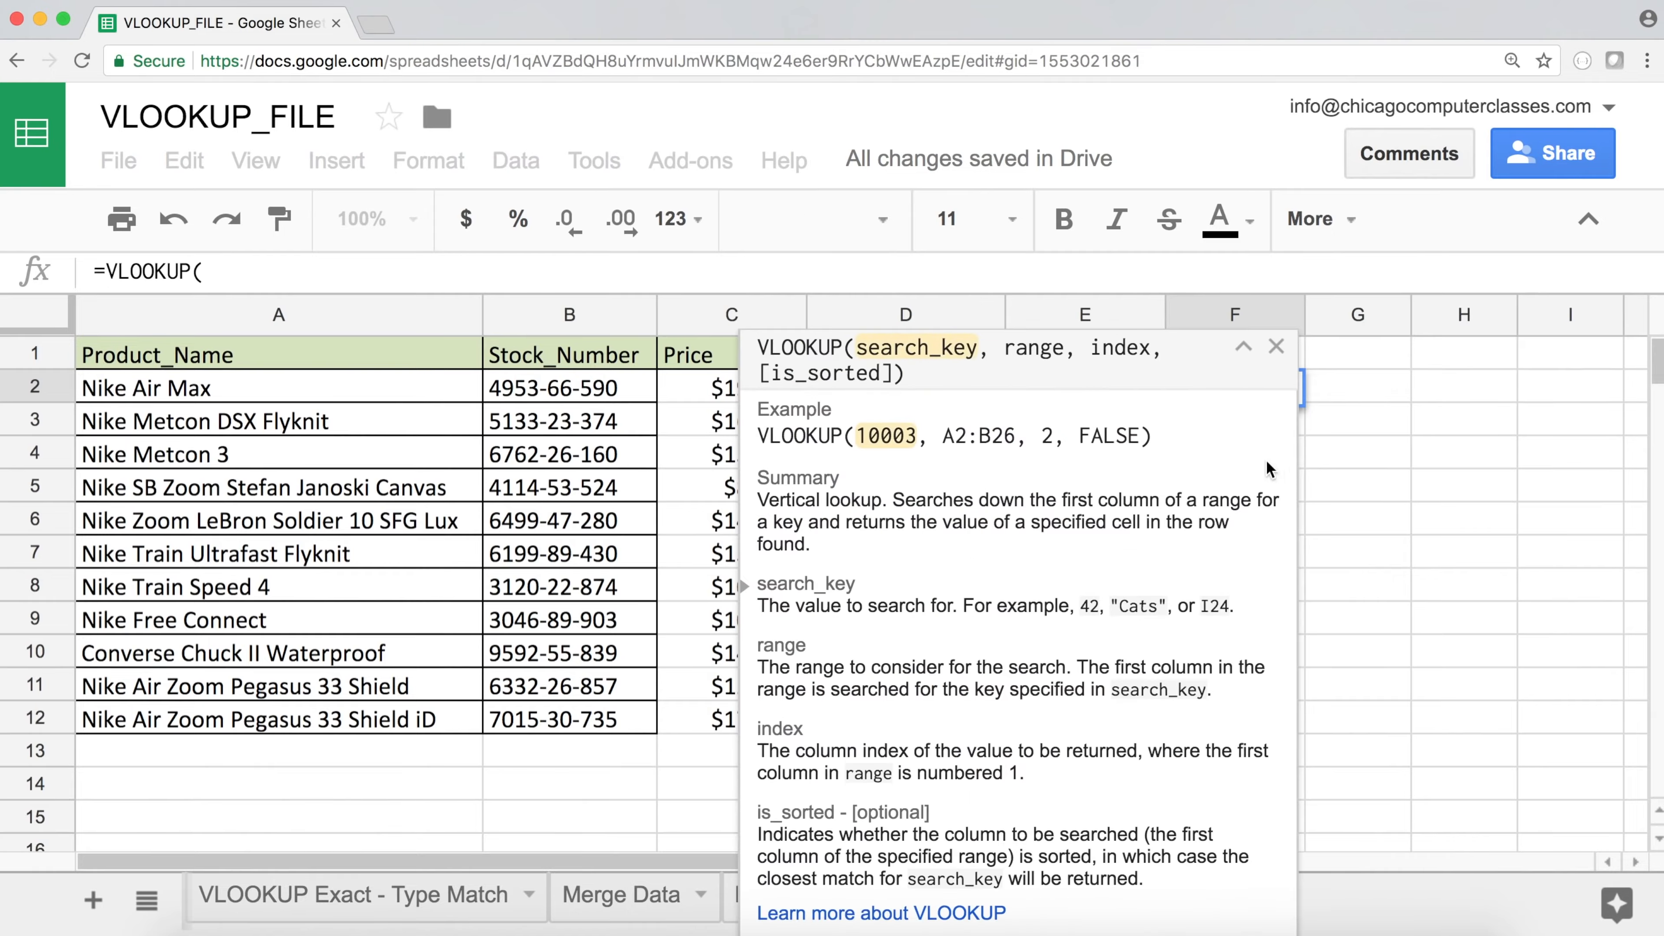
{"action": "type", "text": "\""}
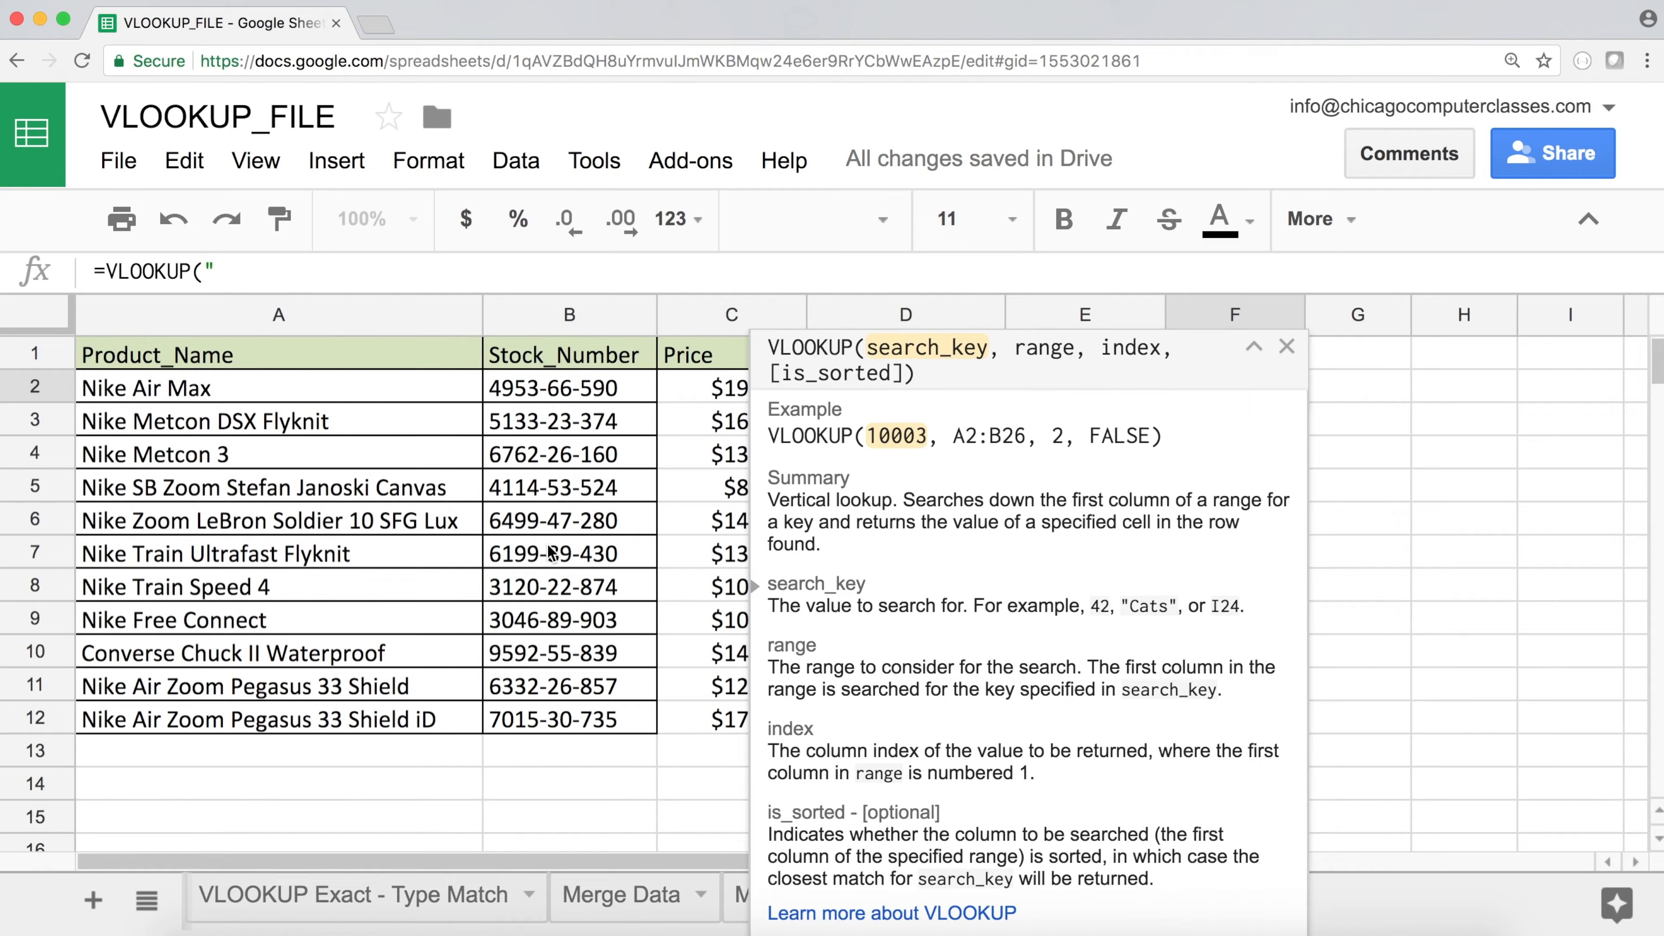
{"action": "type", "text": "61"}
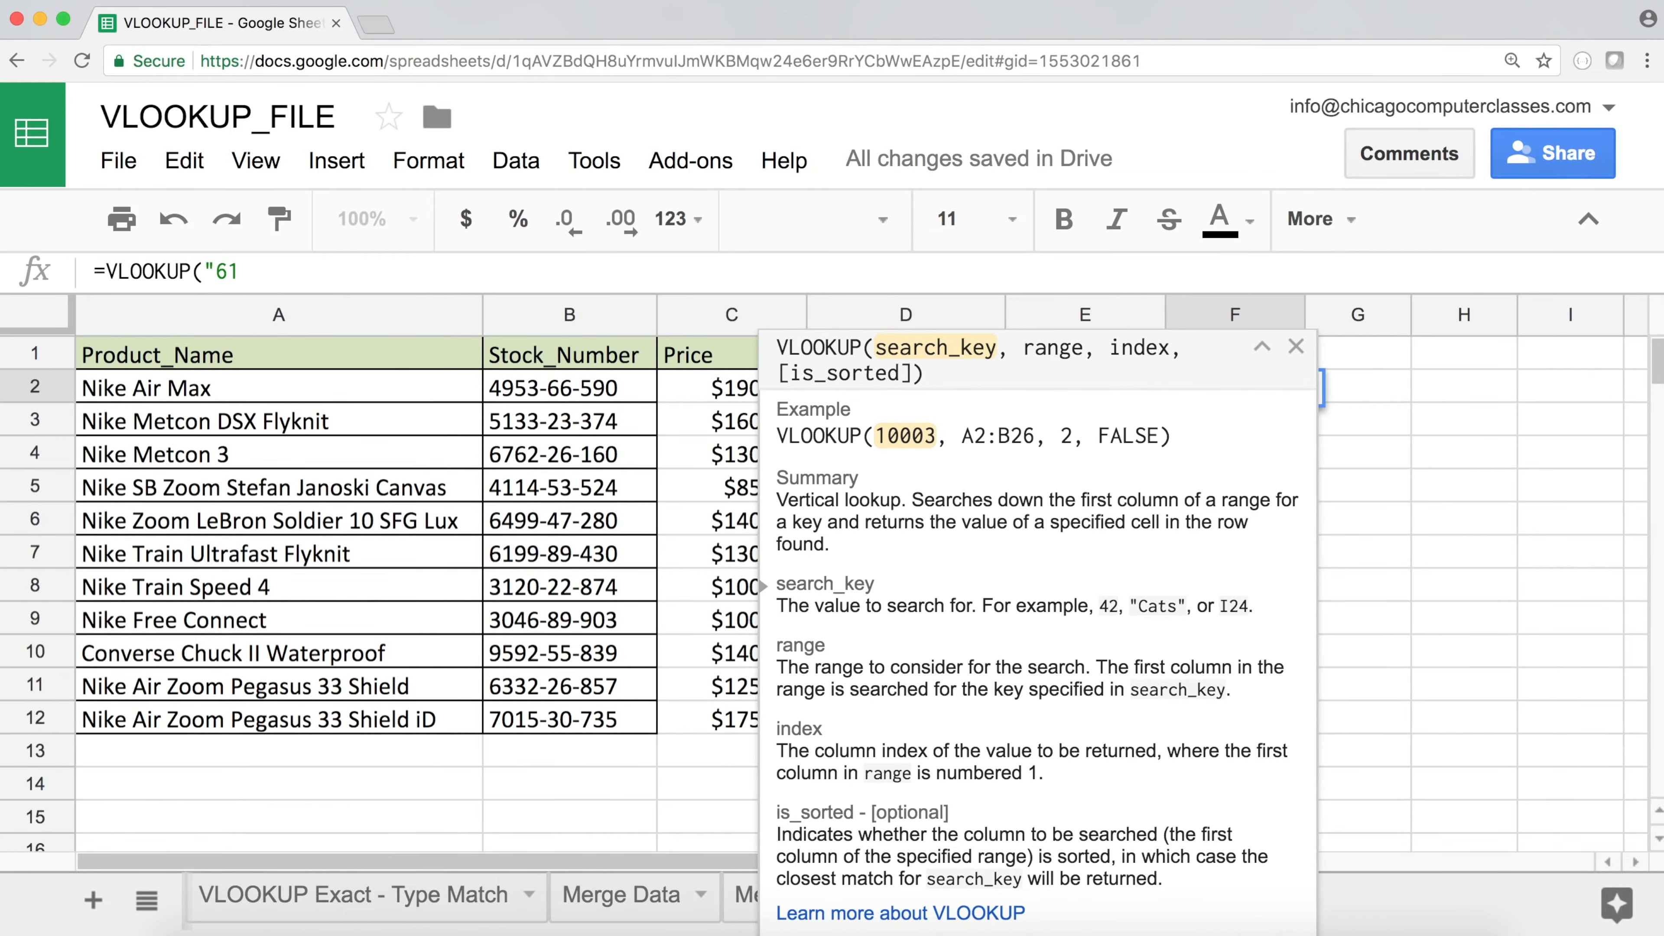
{"action": "type", "text": "99-89"}
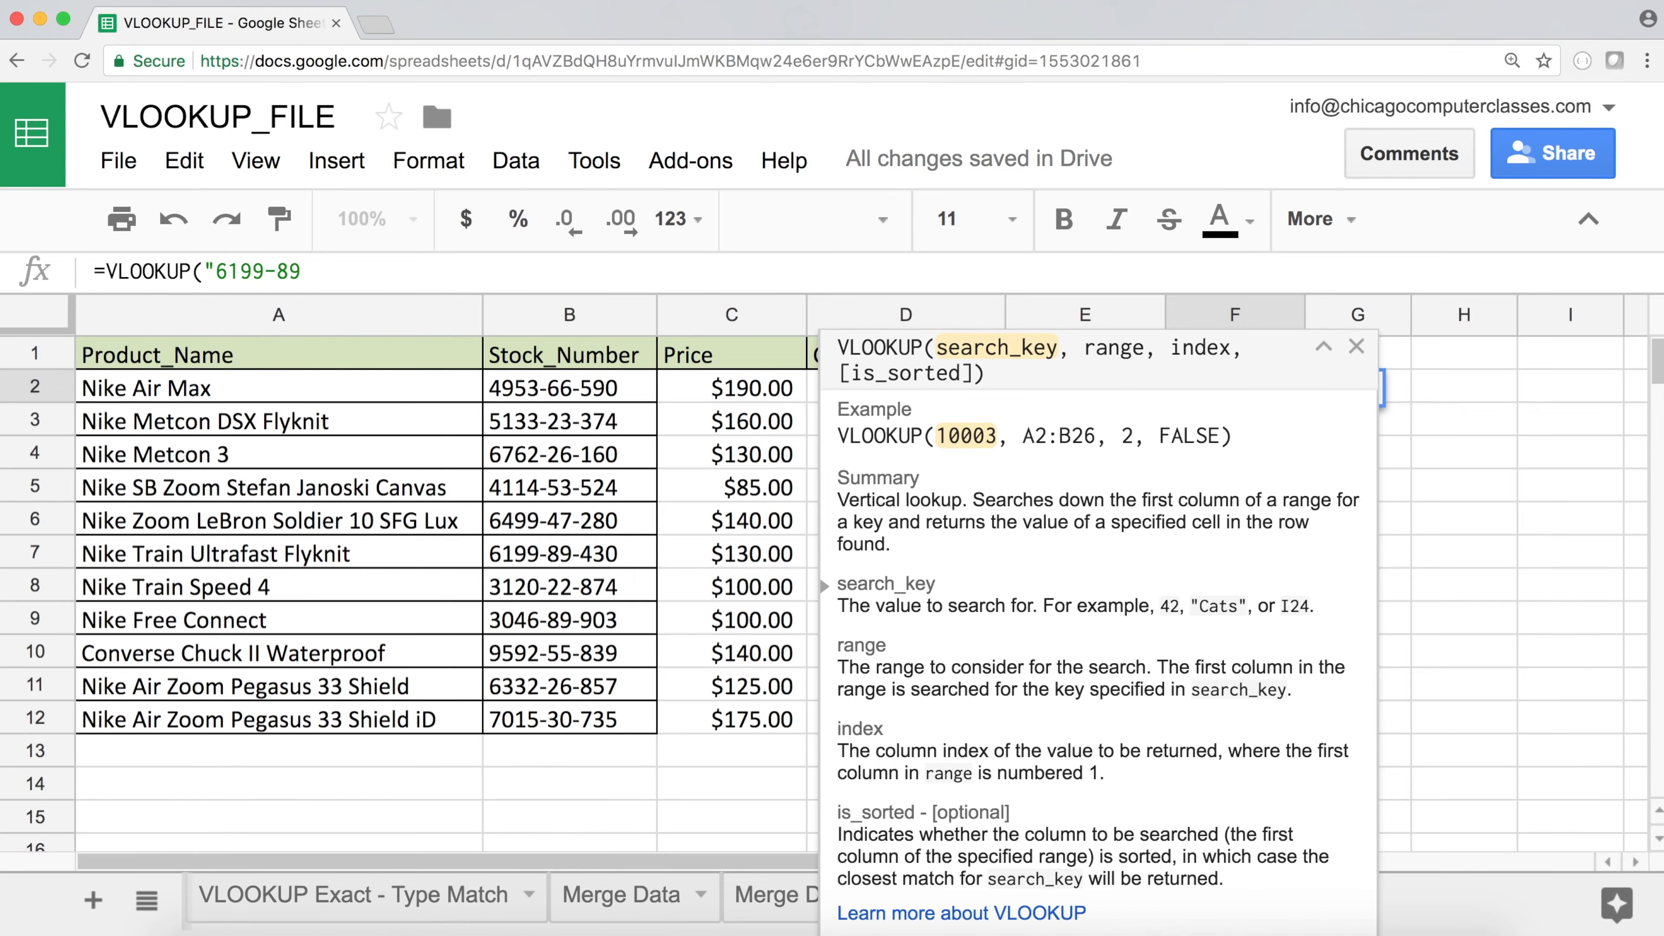
{"action": "type", "text": "-430"}
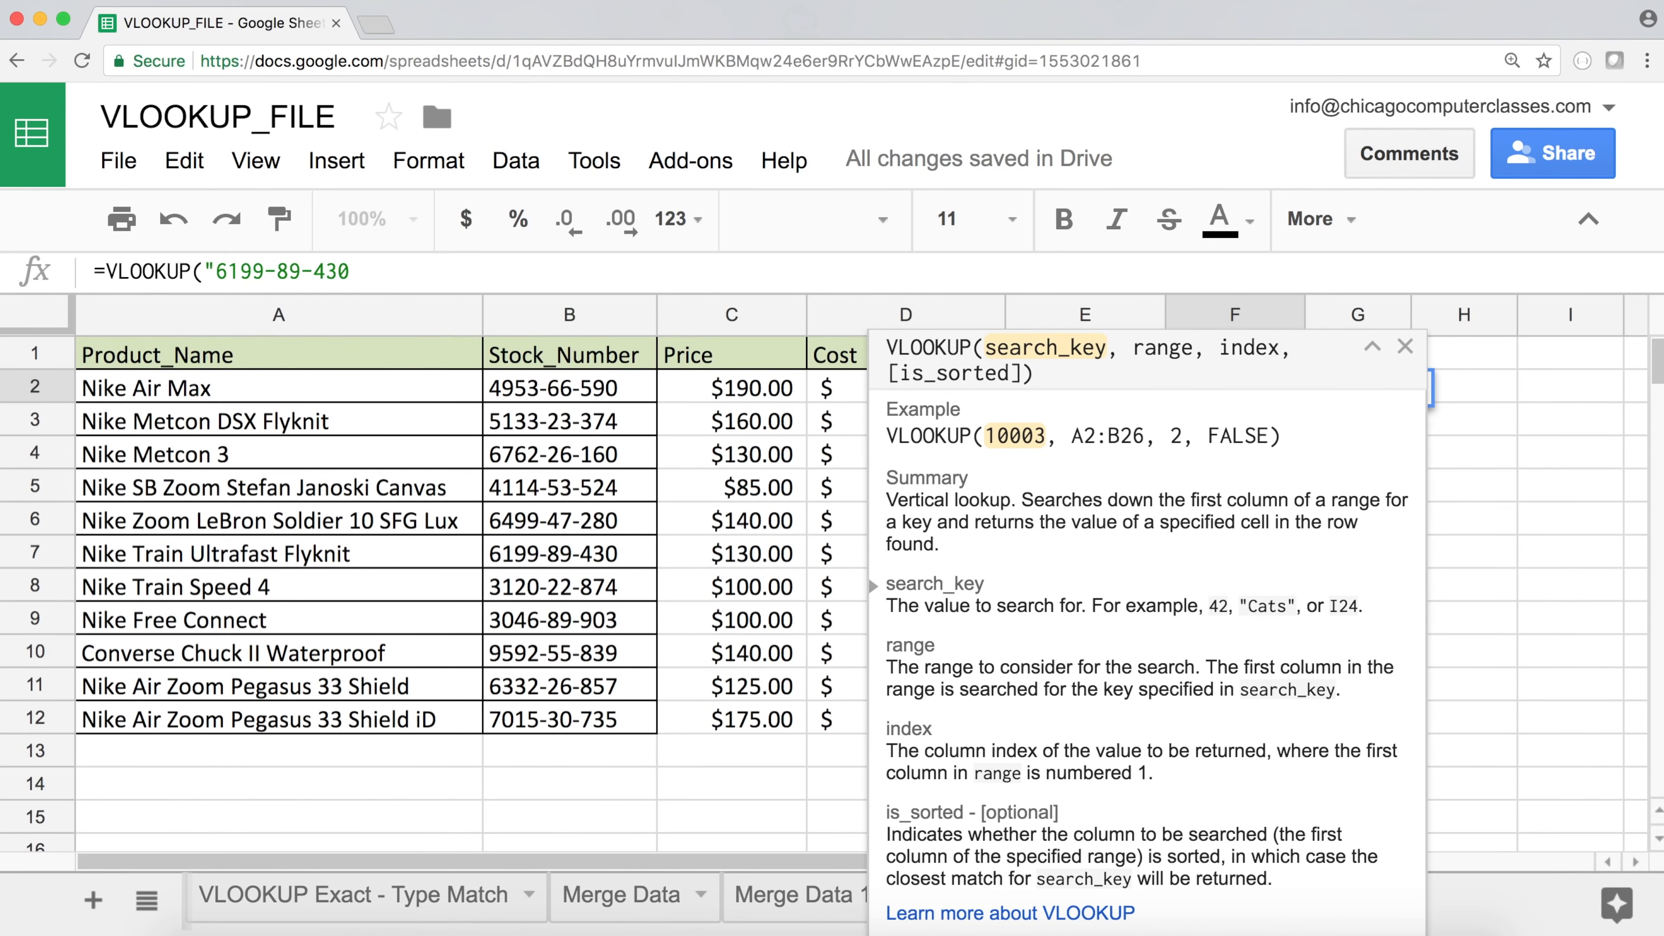
{"action": "type", "text": "\""}
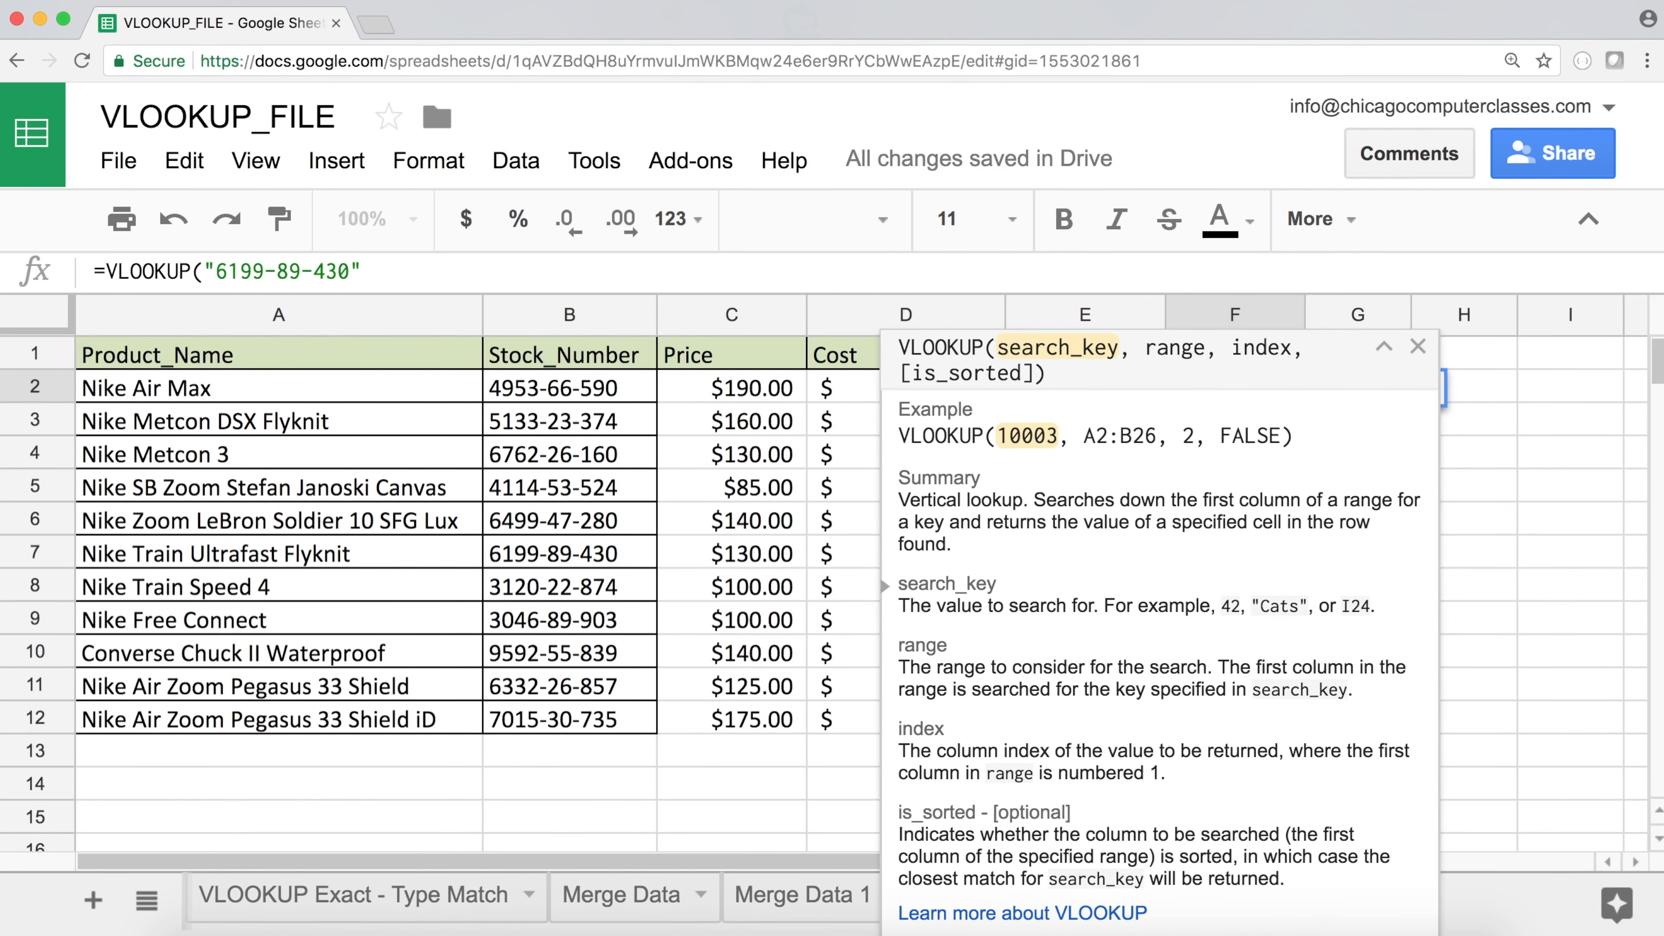
{"action": "type", "text": ","}
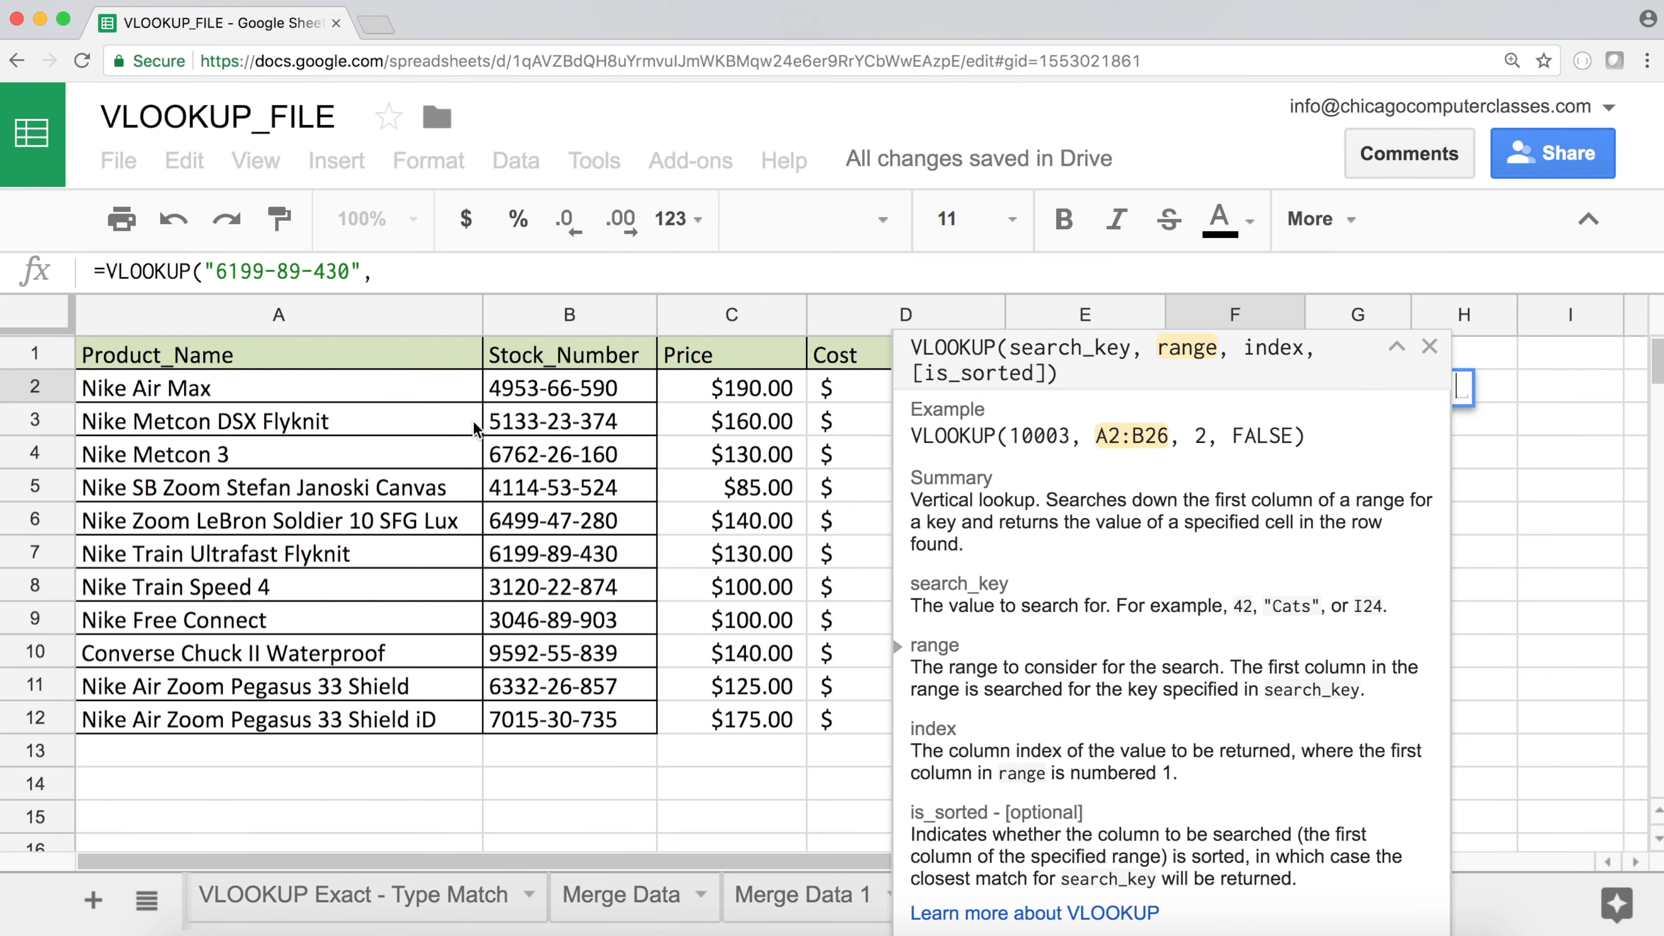
Set the VLOOKUP range to B2:D12 and make it absolute as $B$2:$D$12
{"action": "left_click_drag", "start_coordinate": [559, 391], "coordinate": [892, 737]}
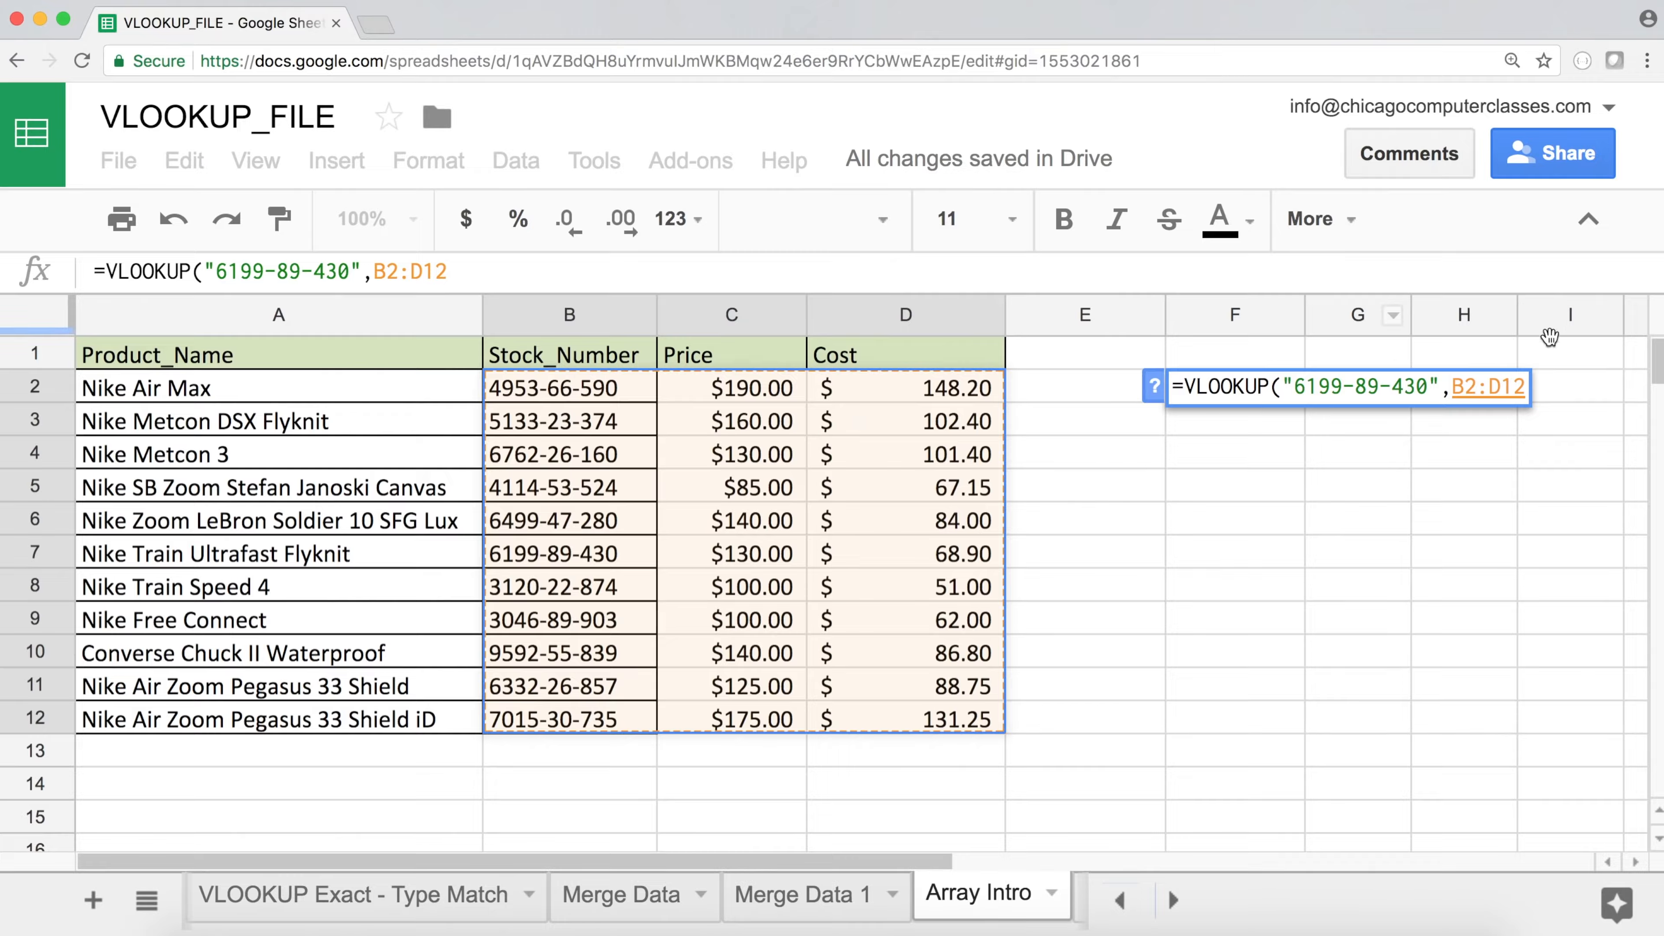
{"action": "left_click", "coordinate": [1527, 382]}
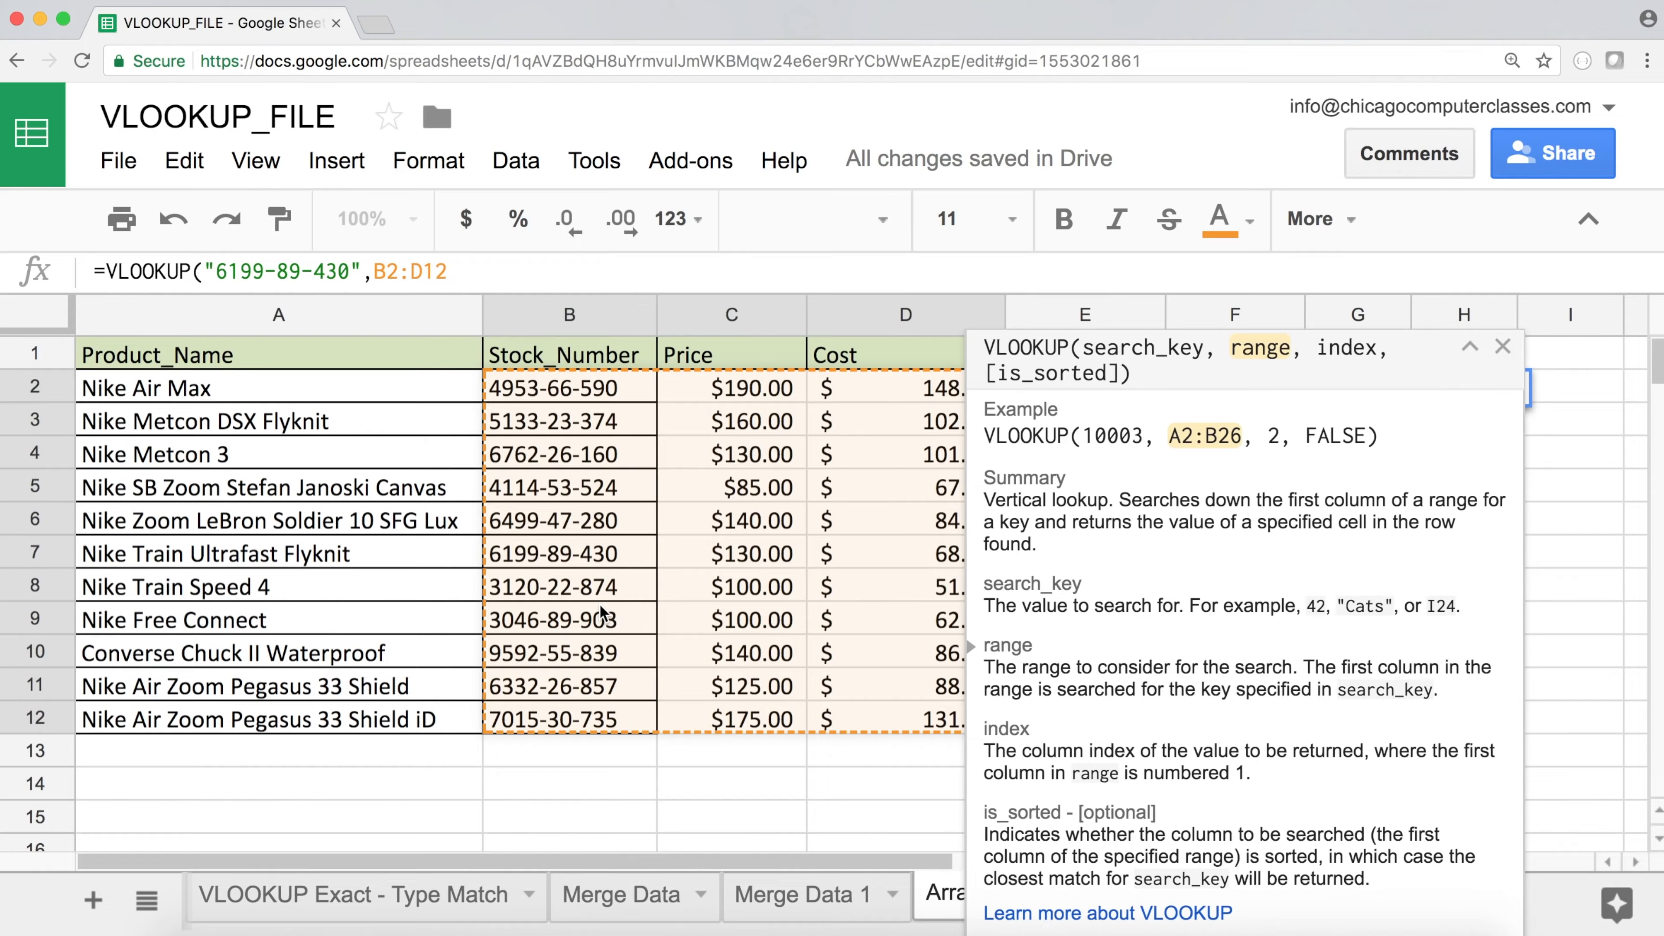
{"action": "left_click_drag", "start_coordinate": [465, 273], "coordinate": [379, 274]}
{"action": "key", "text": "F4"}
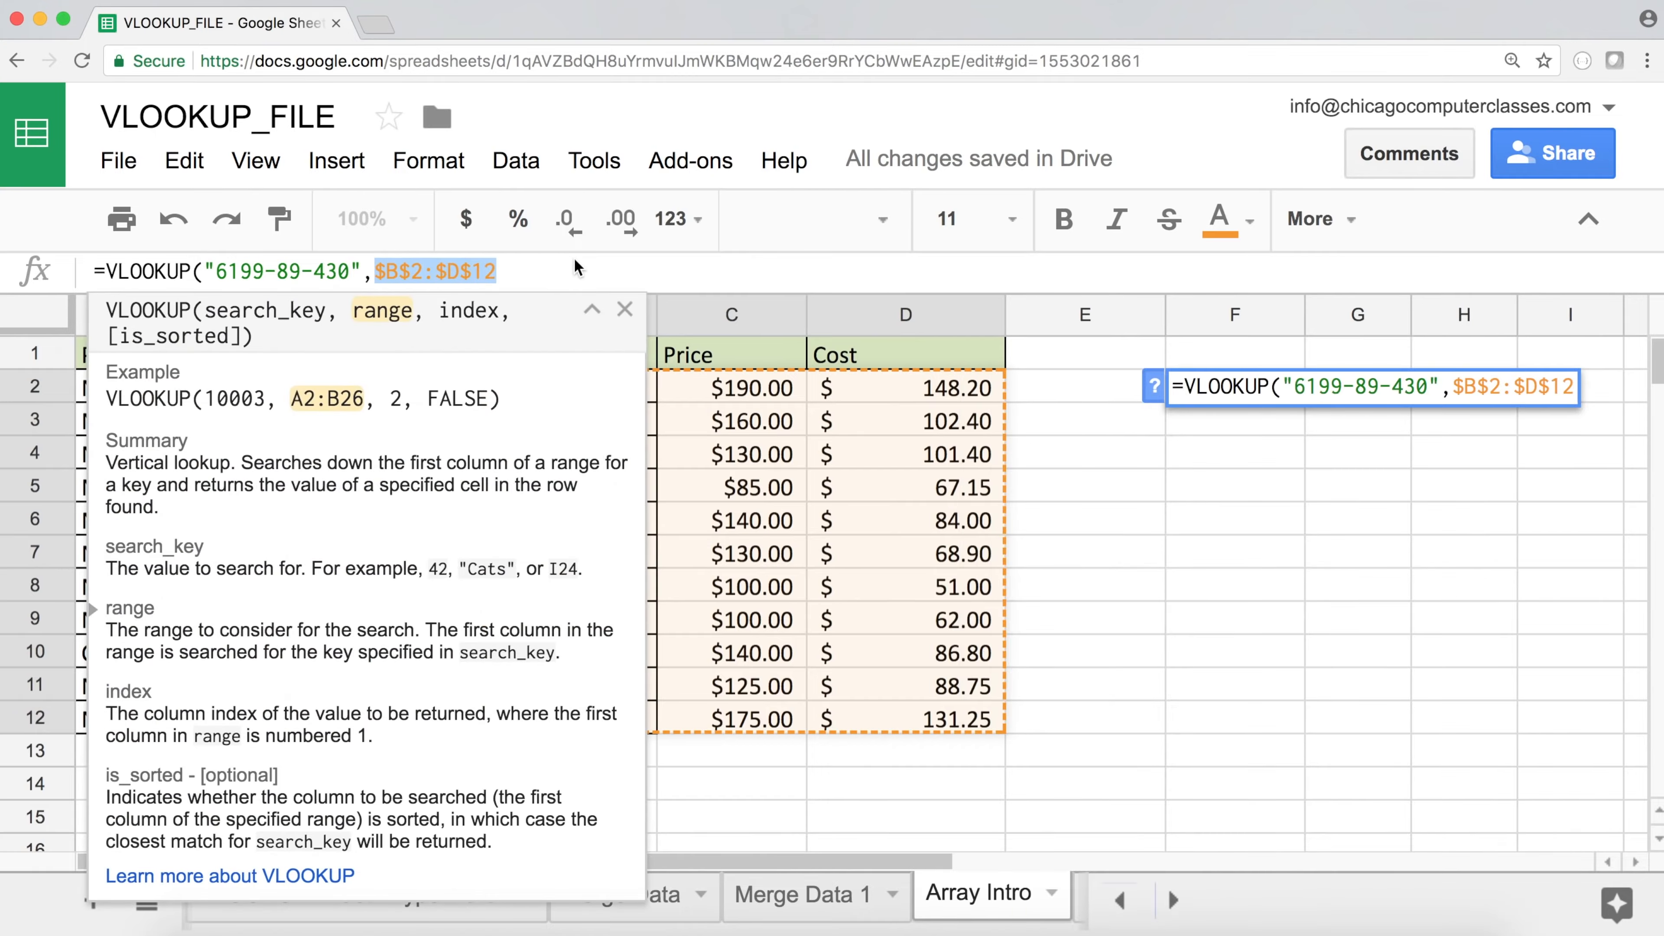
{"action": "left_click", "coordinate": [576, 268]}
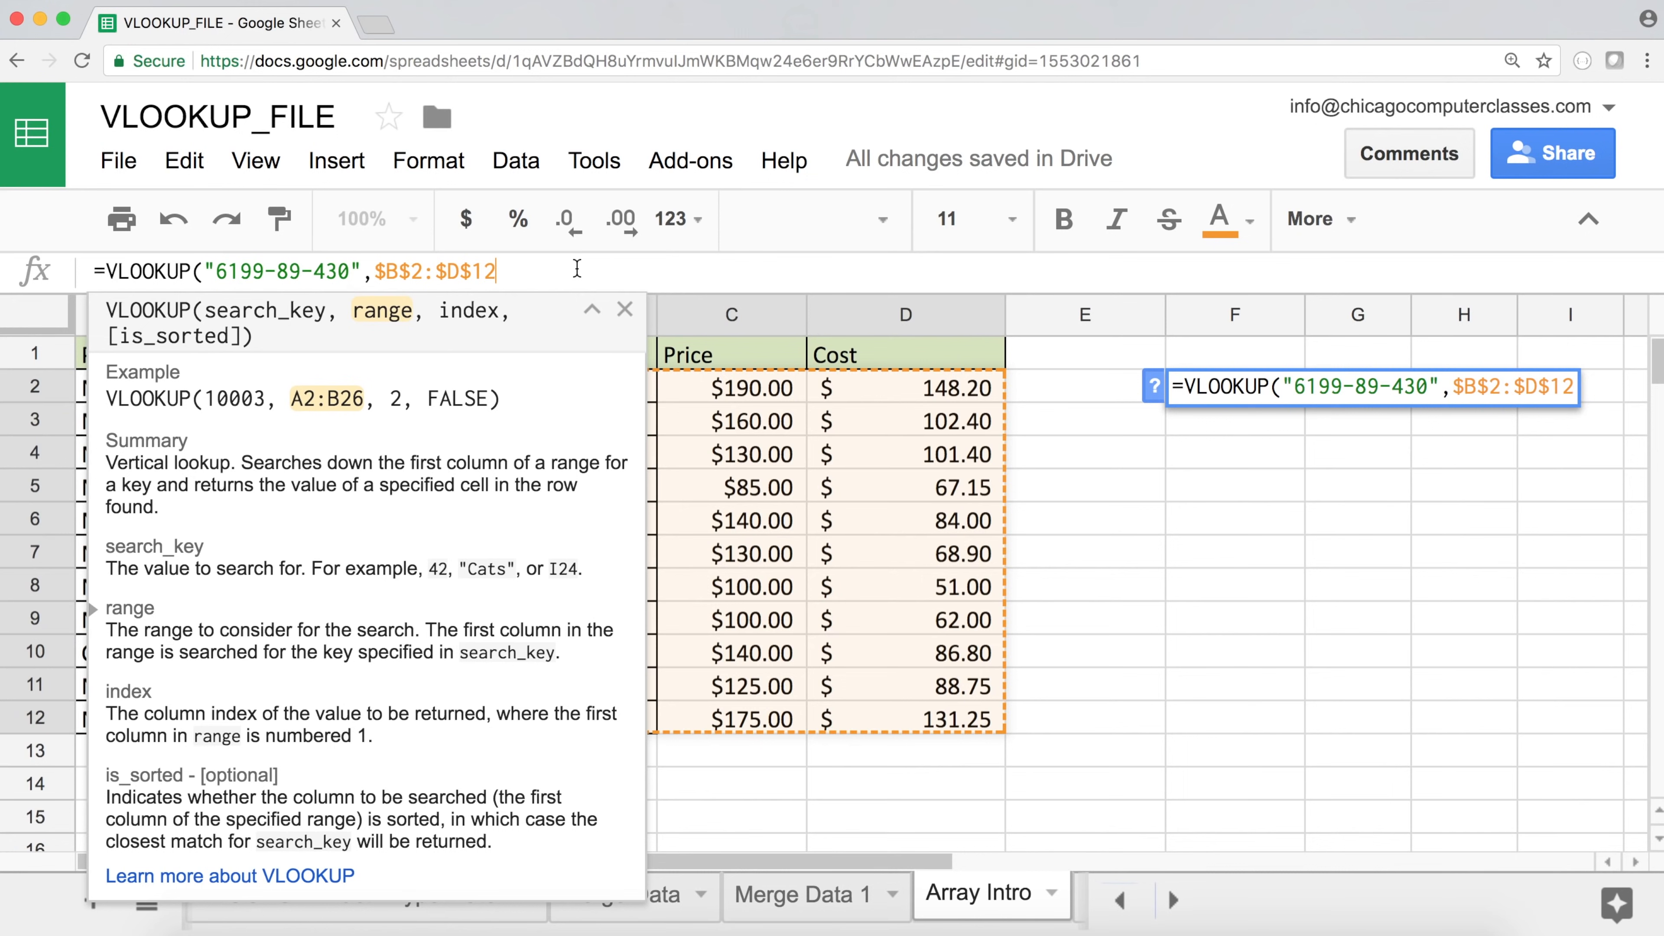
Complete the VLOOKUP in F2 with column index 3 and exact match 0 to return the cost
{"action": "type", "text": ","}
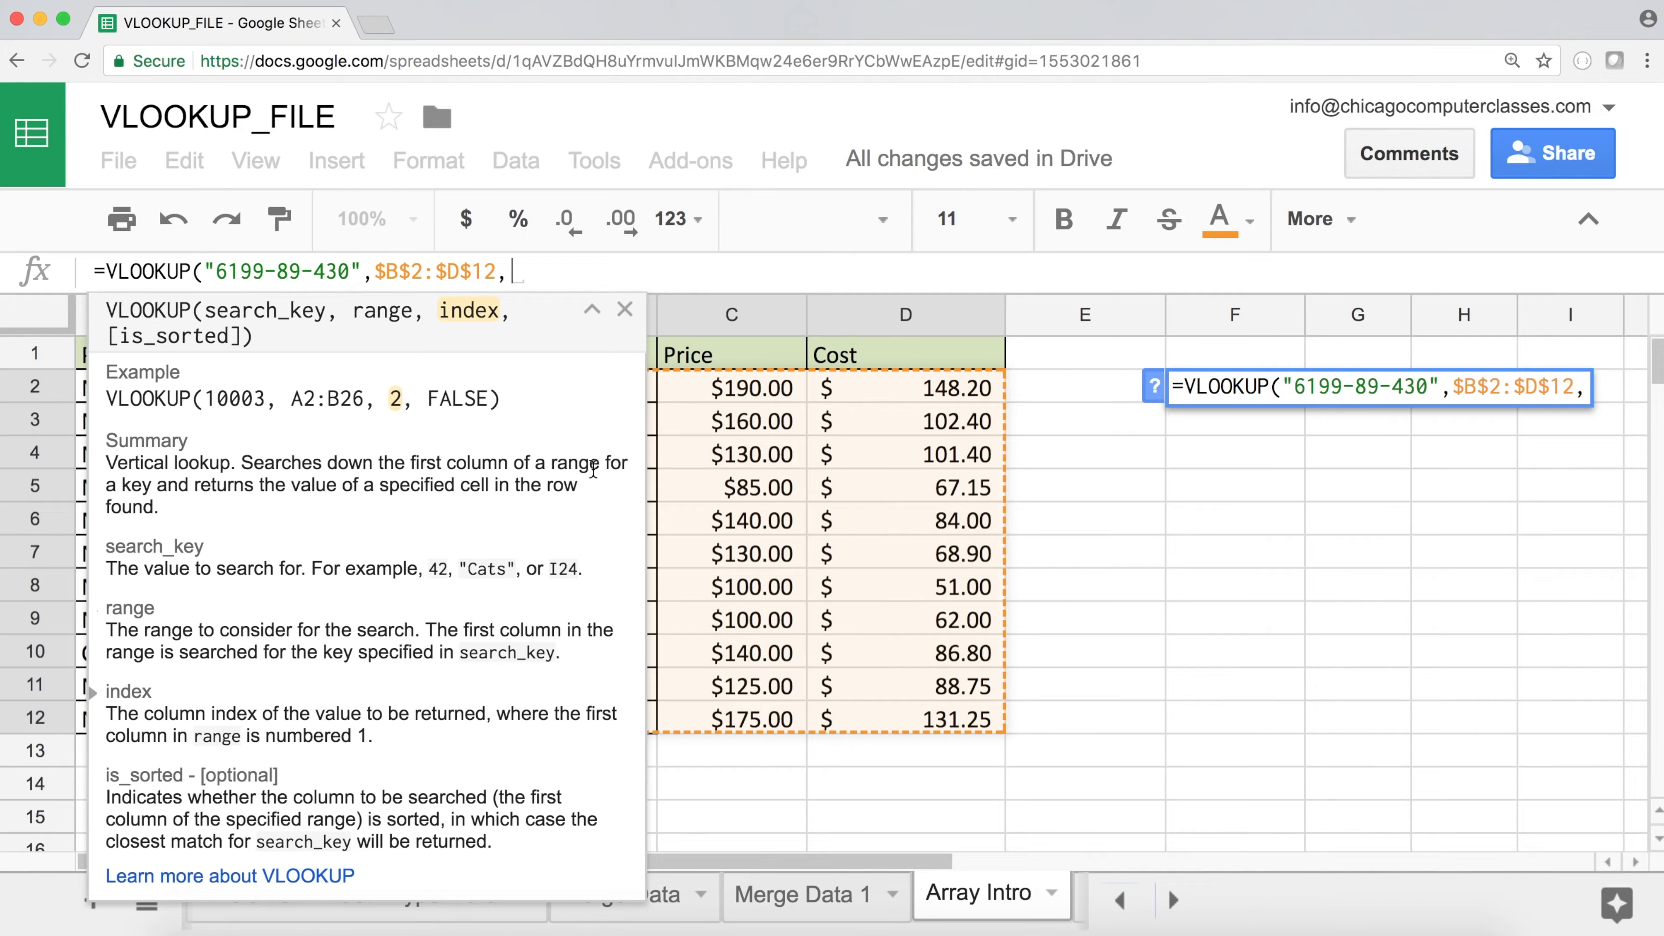
{"action": "type", "text": "3,"}
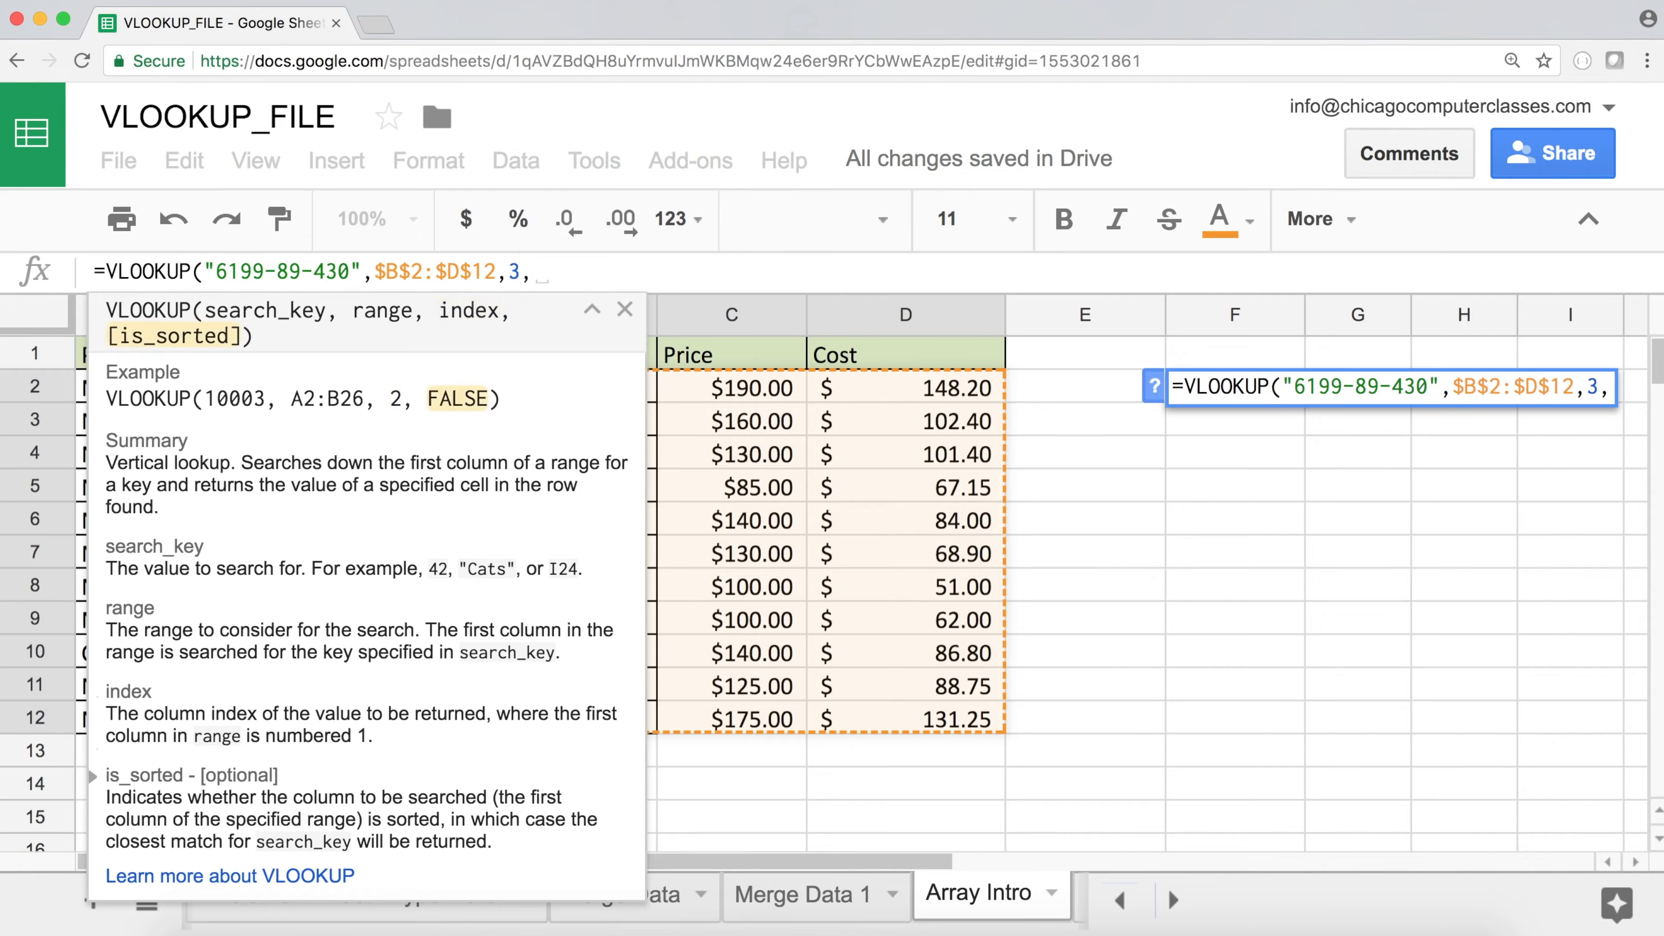
{"action": "type", "text": "0"}
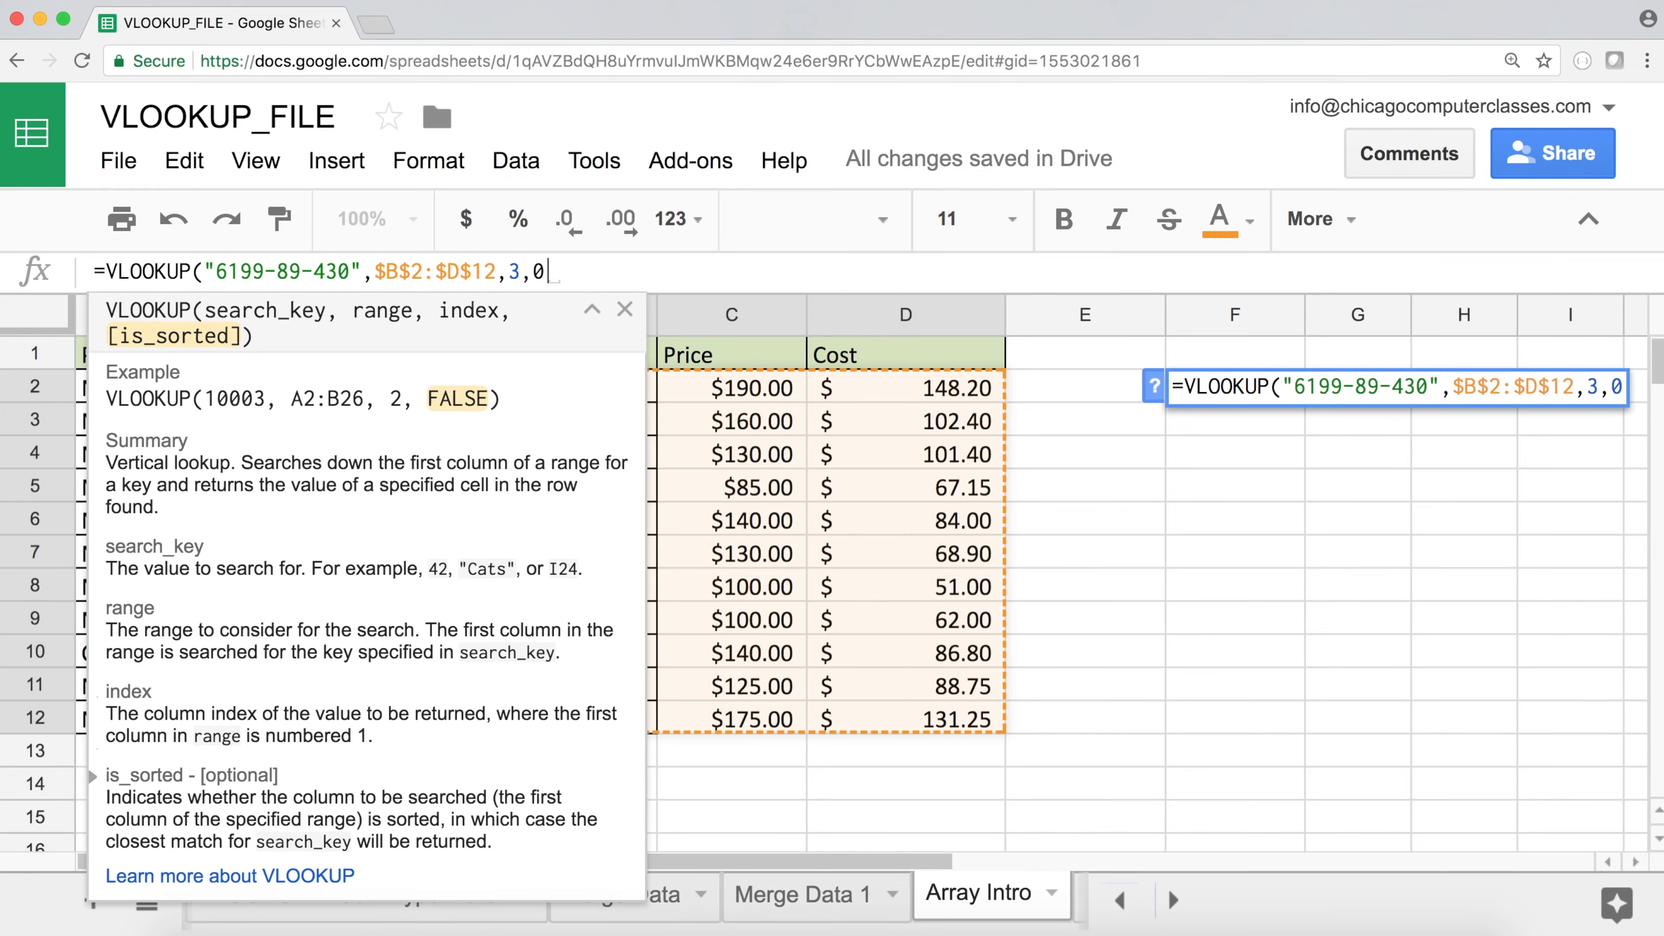
{"action": "type", "text": ")"}
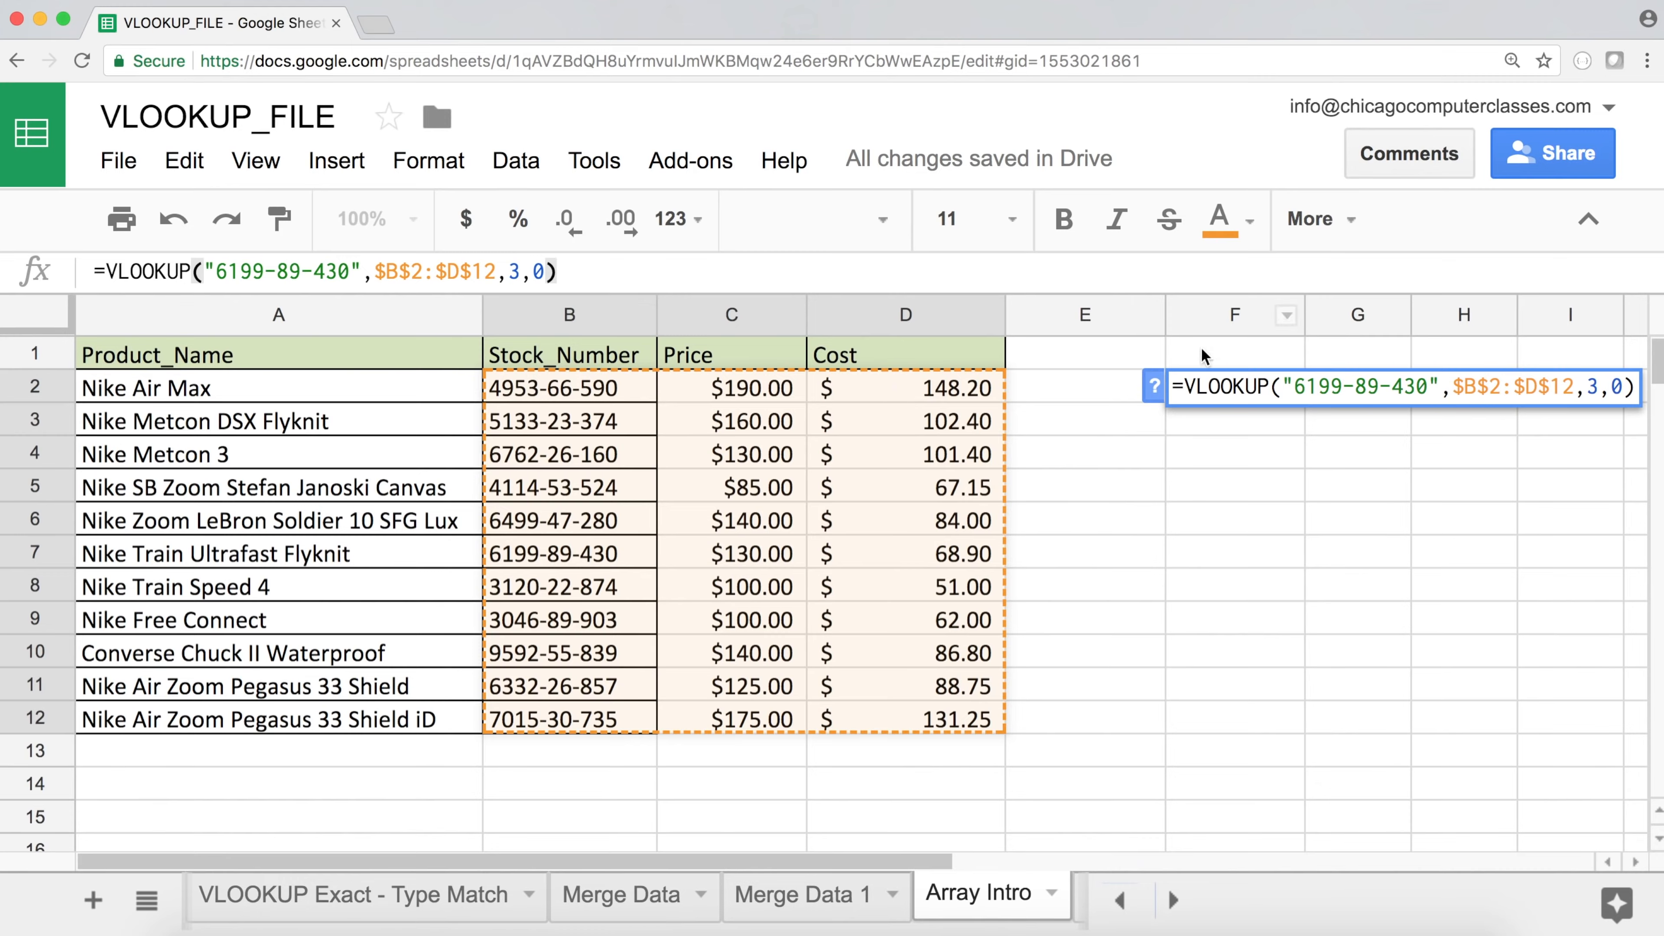
{"action": "left_click", "coordinate": [1595, 385]}
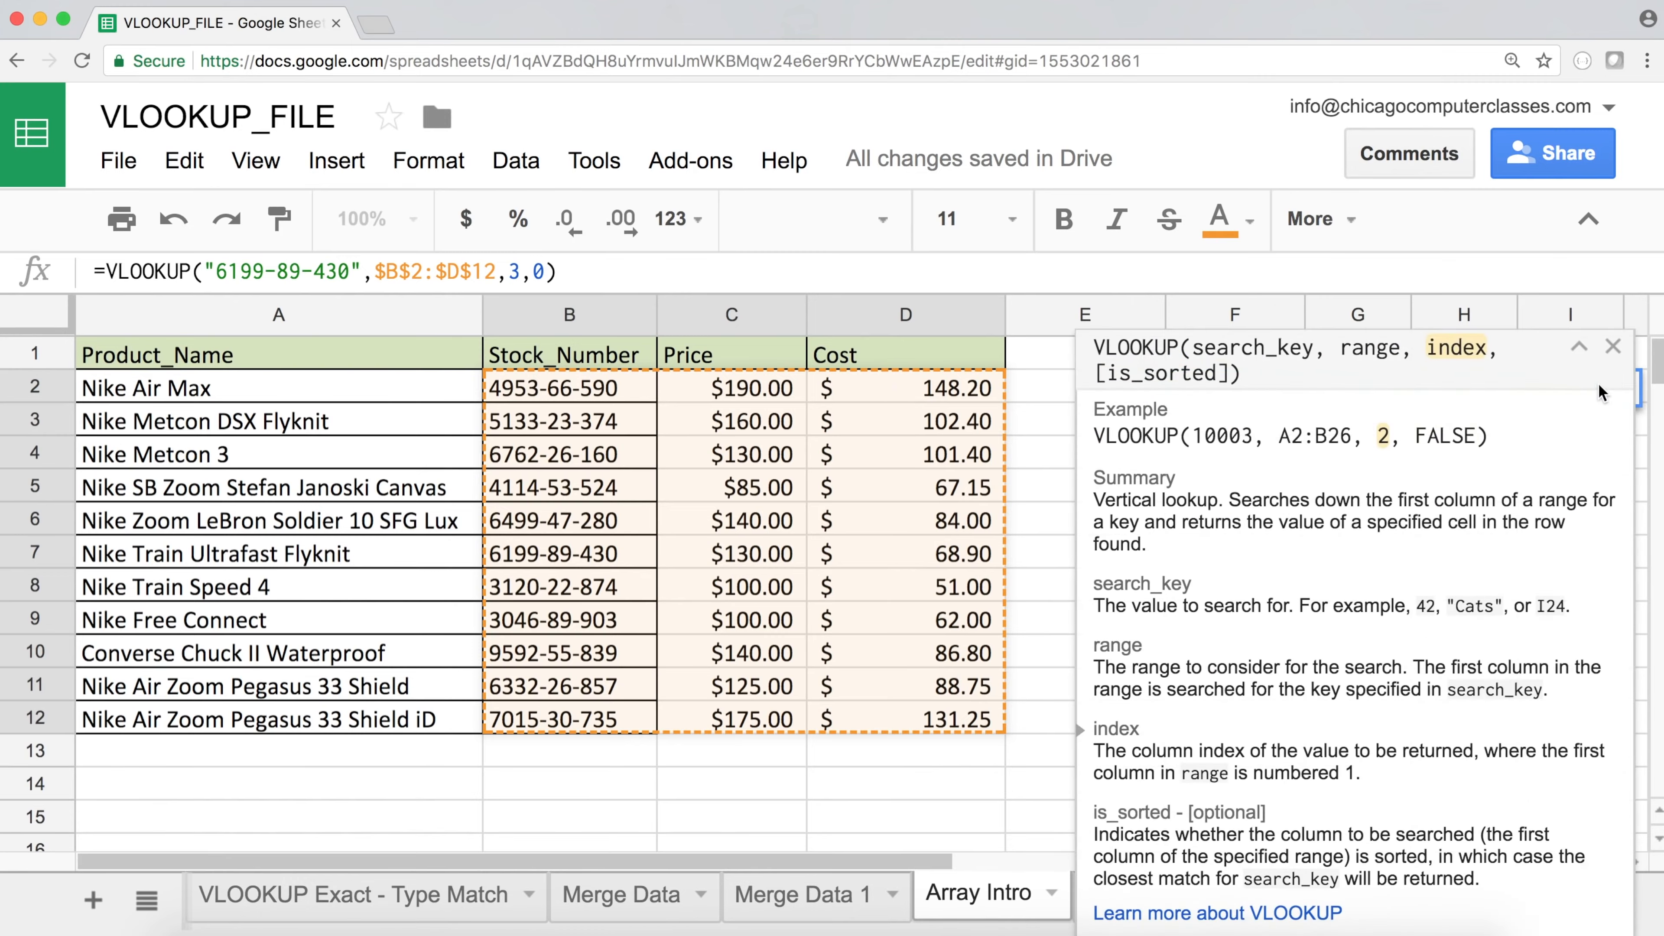
{"action": "key", "text": "Return"}
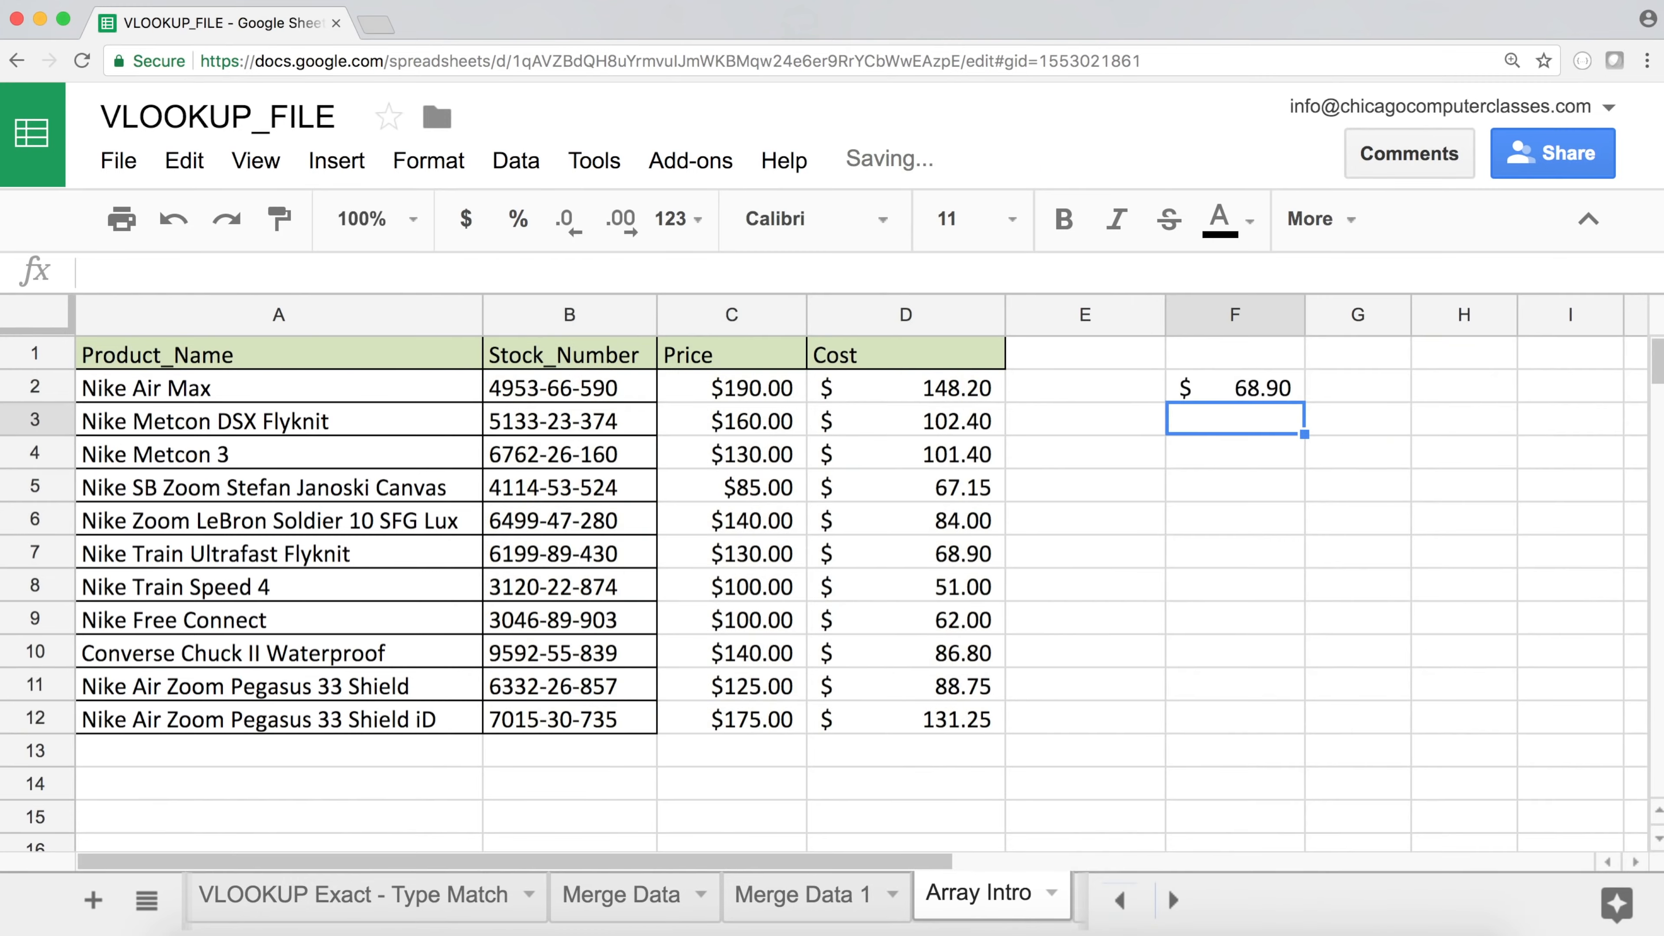
Examine the VLOOKUP formula in F2 against the Stock_Number column B2:B12 and the product names in A2:A12
{"action": "double_click", "coordinate": [1255, 390]}
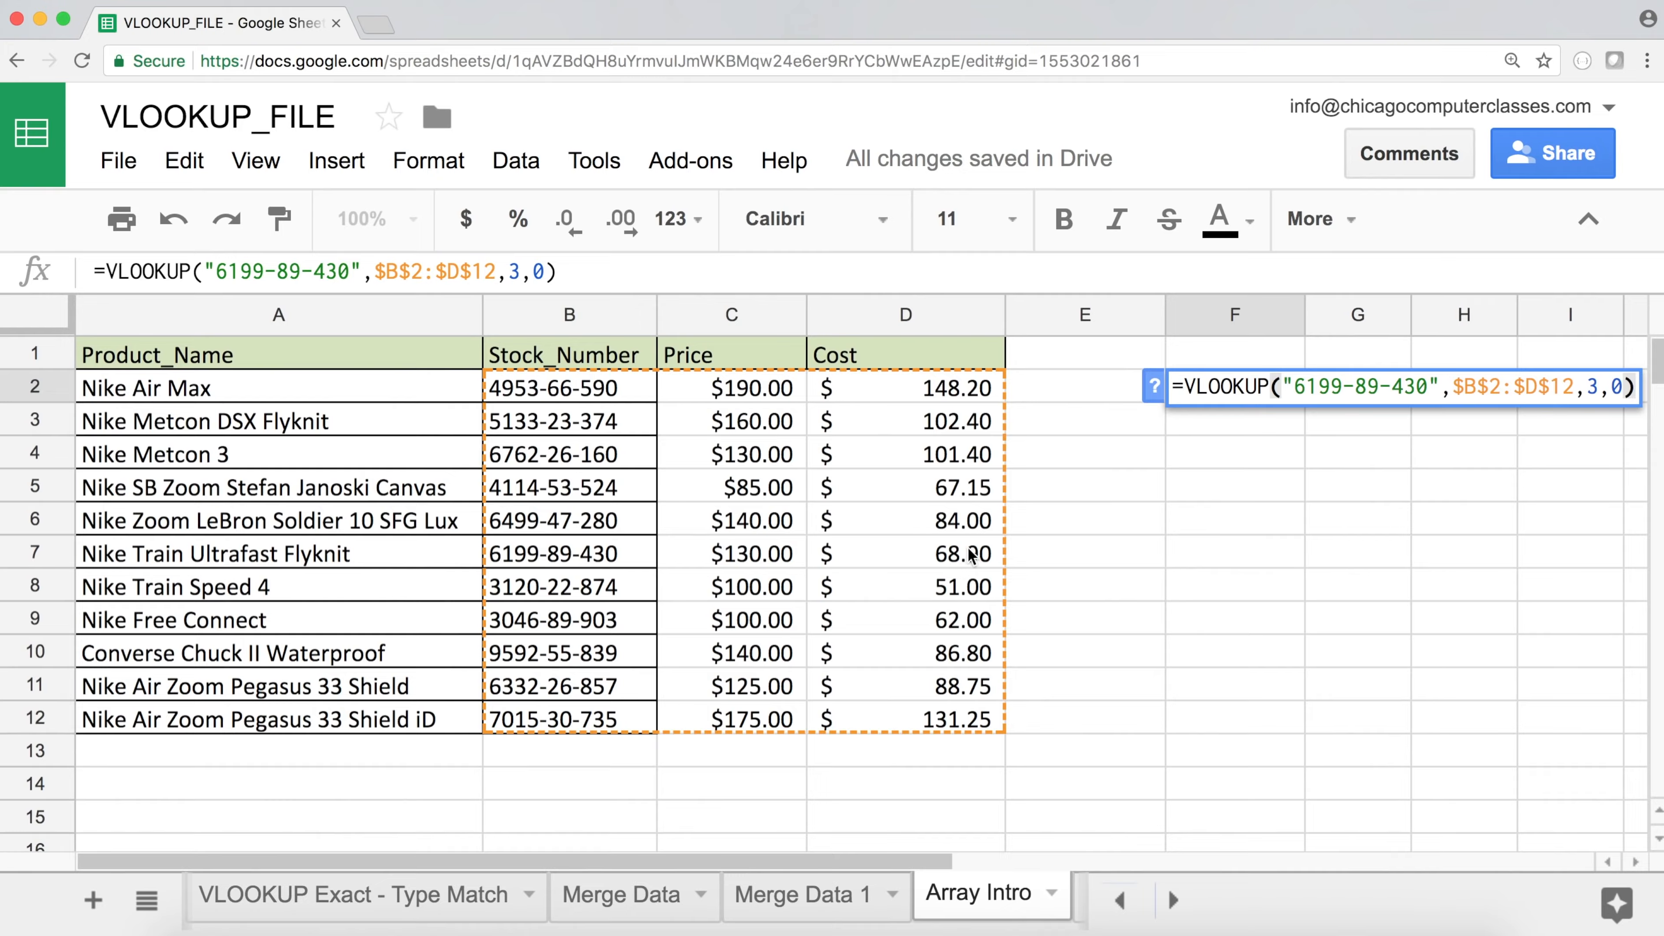
{"action": "key", "text": "Return"}
{"action": "left_click", "coordinate": [1248, 394]}
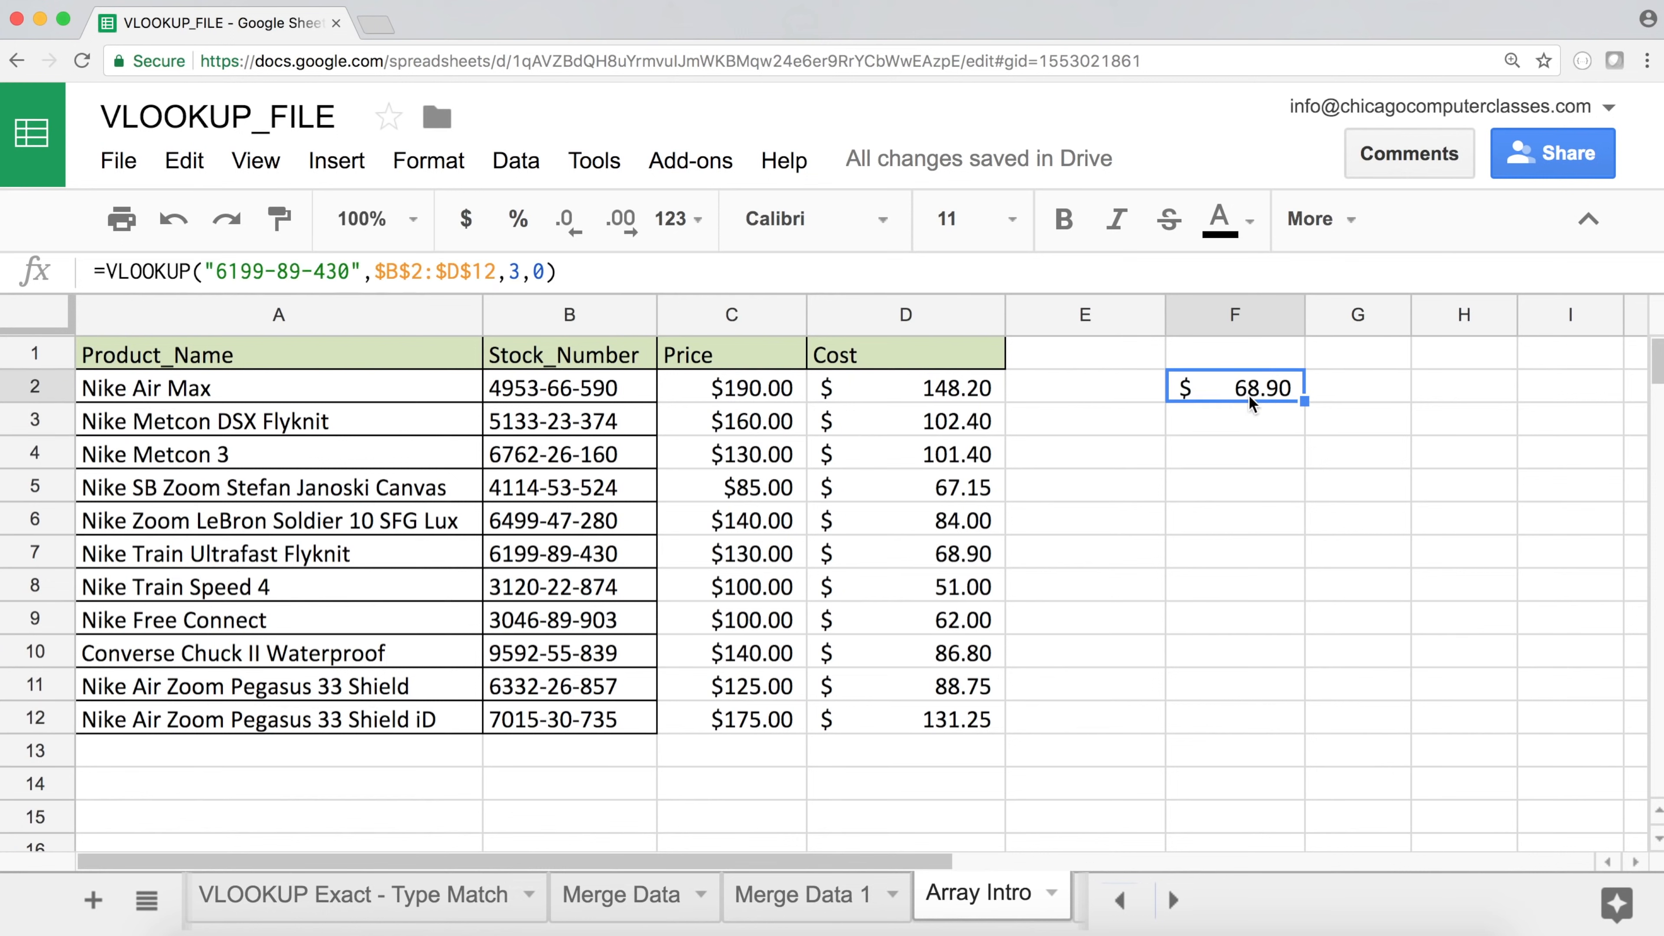
{"action": "double_click", "coordinate": [1248, 394]}
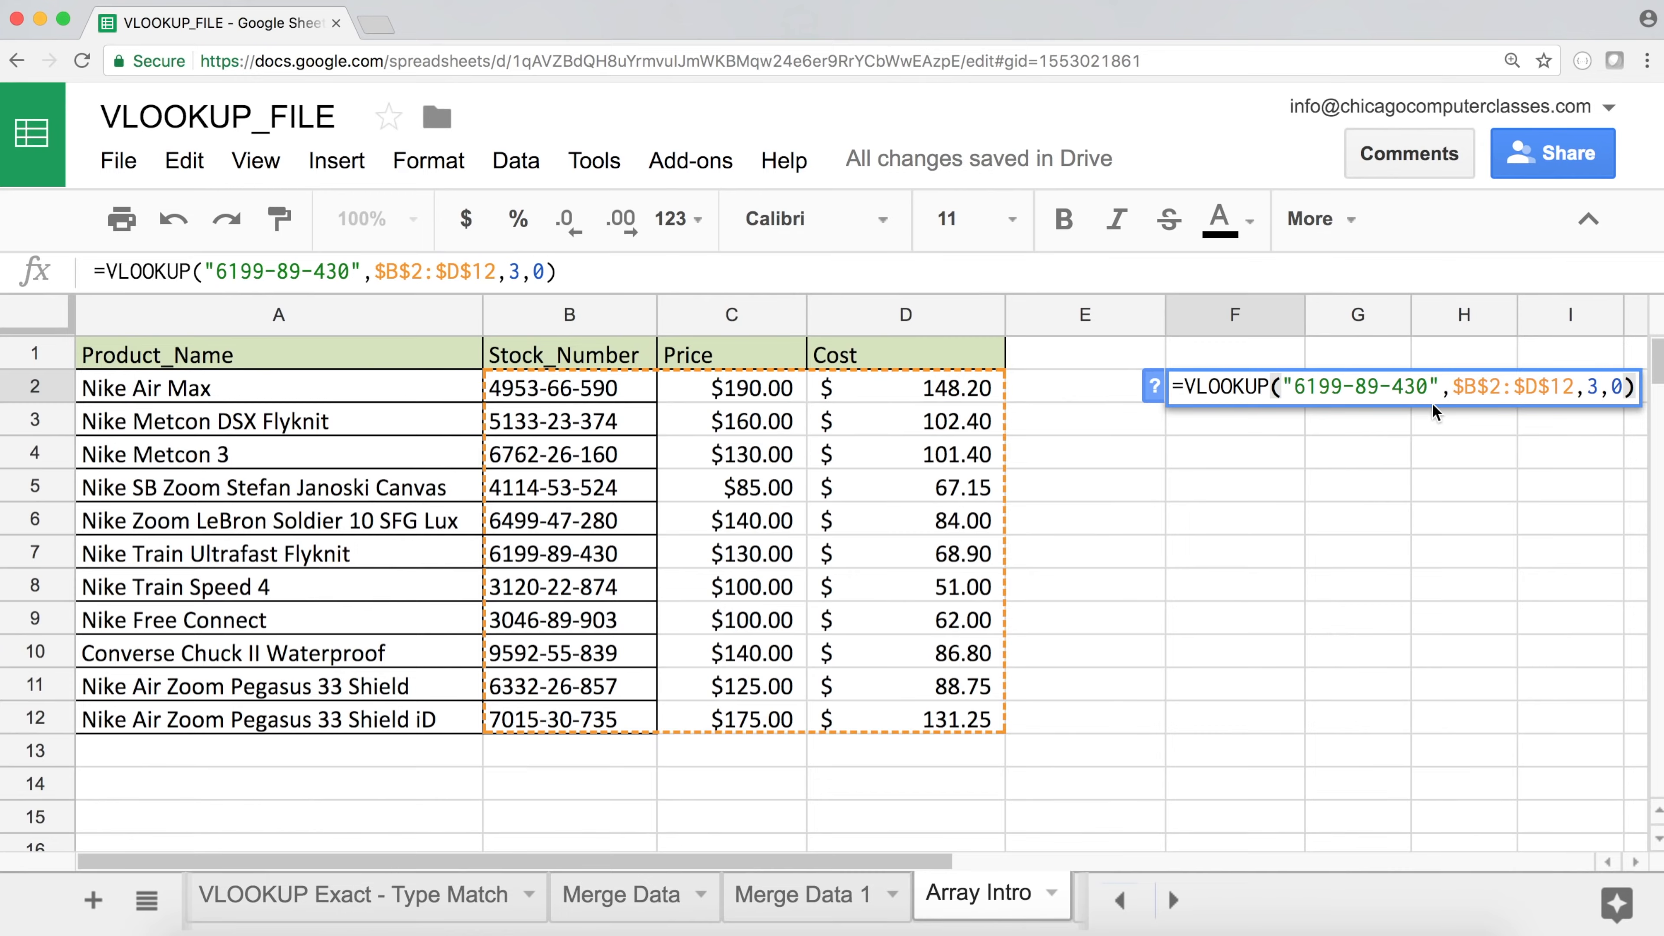
{"action": "key", "text": "Return"}
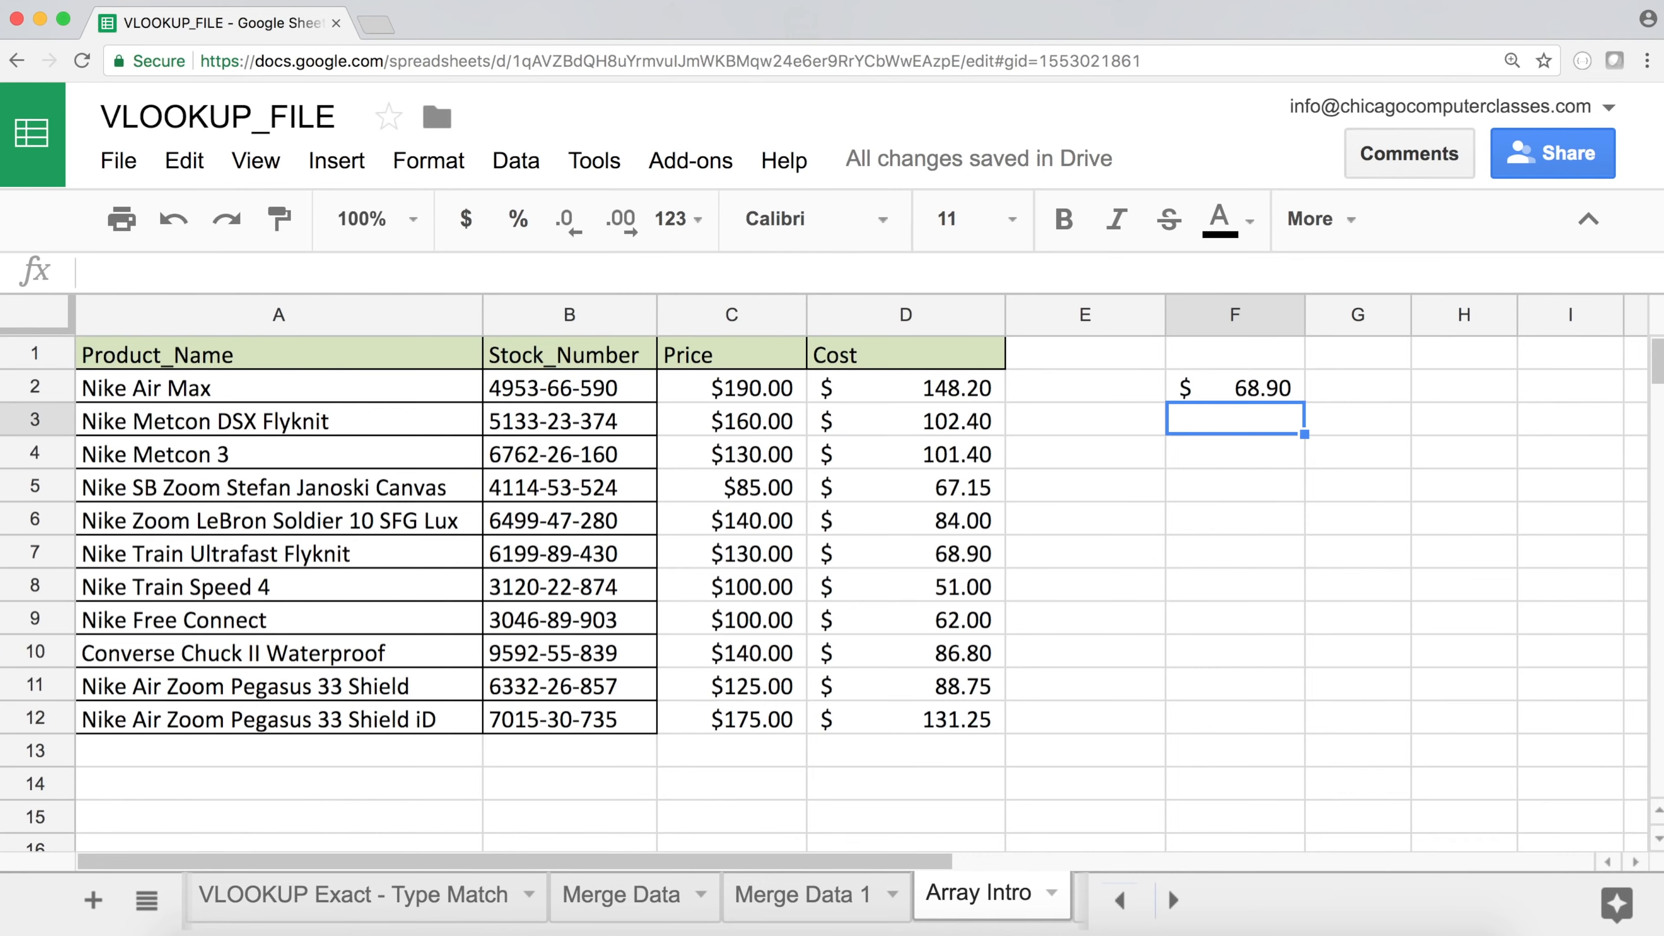
{"action": "left_click", "coordinate": [550, 481]}
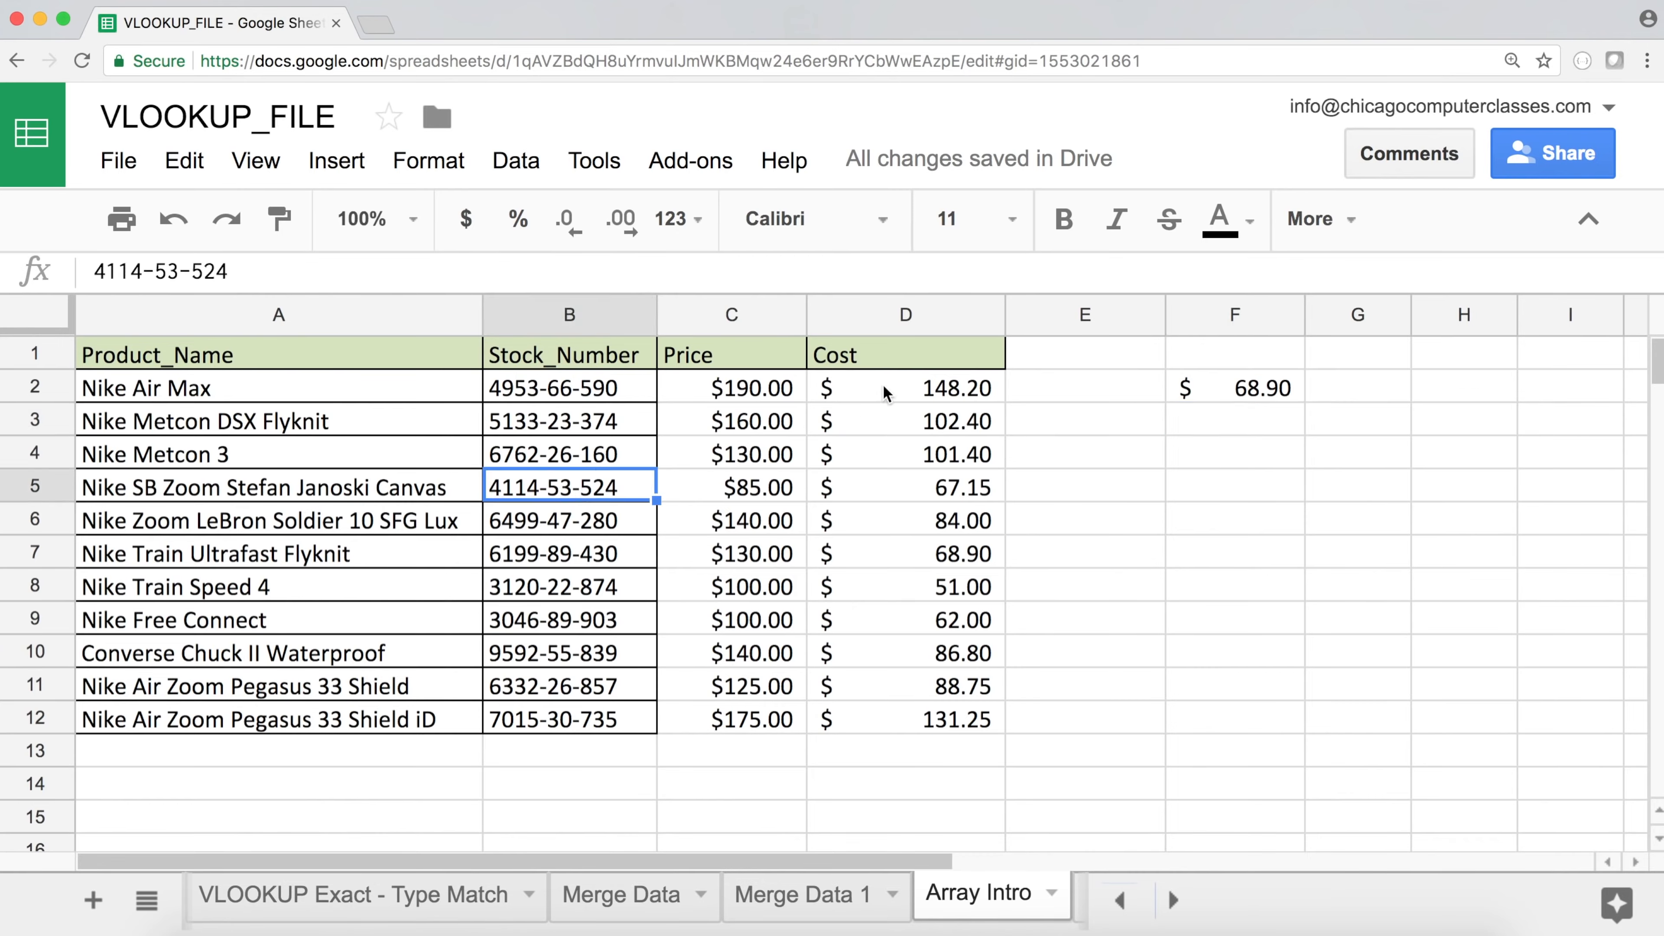
{"action": "left_click_drag", "start_coordinate": [562, 394], "coordinate": [576, 725]}
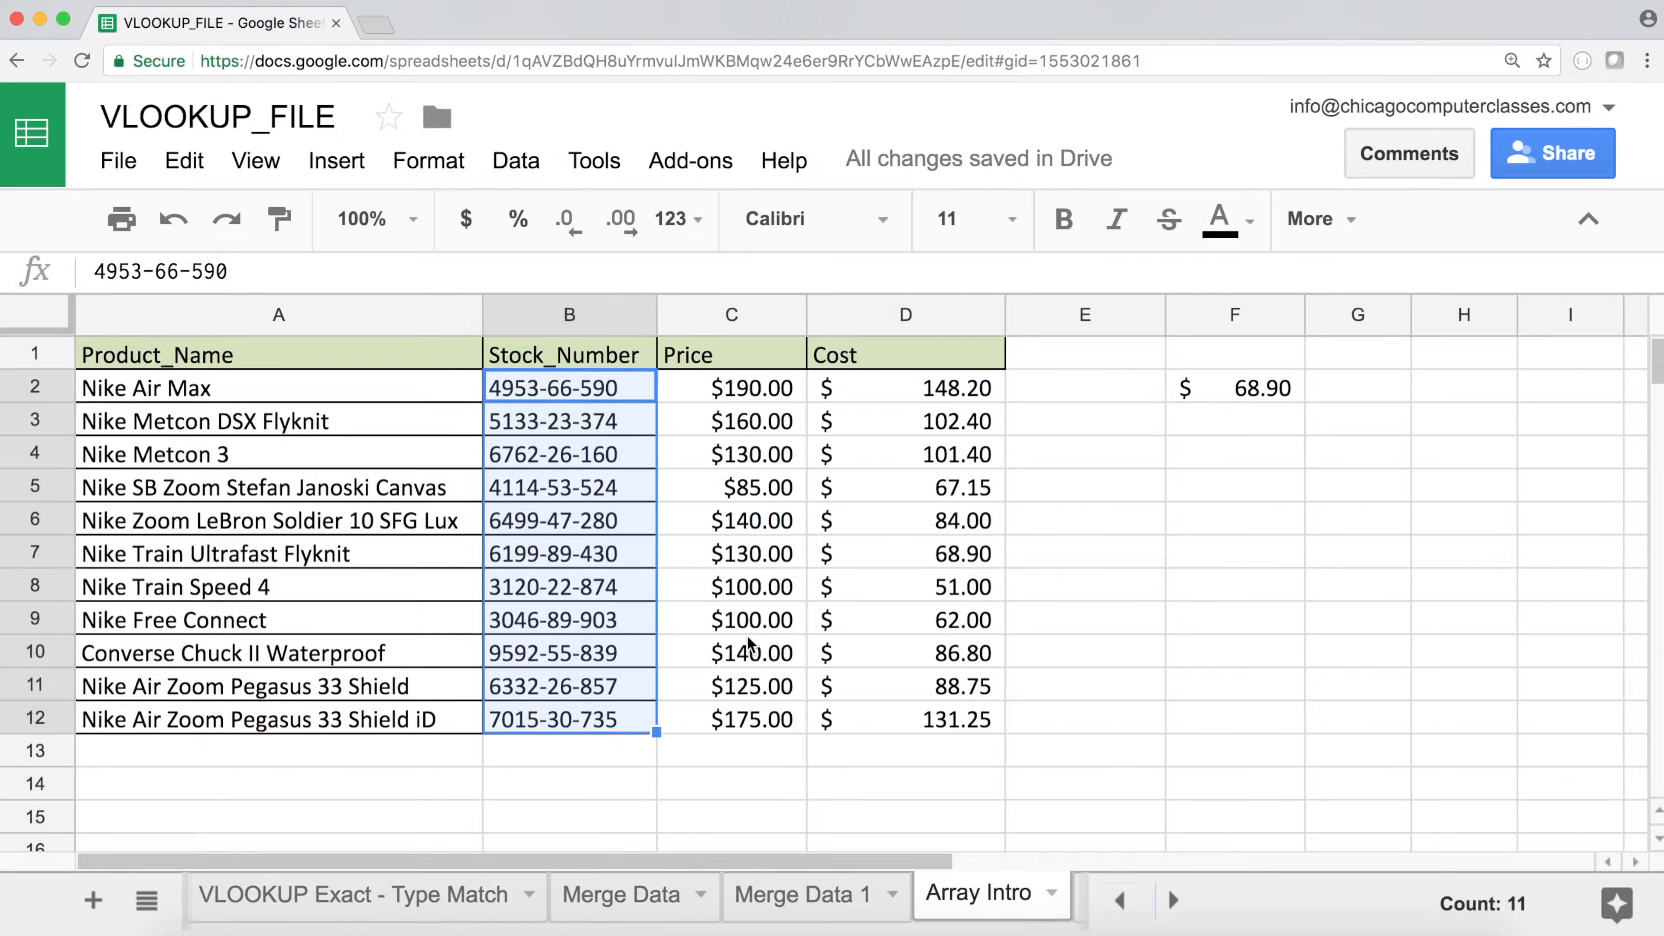
{"action": "left_click", "coordinate": [1256, 391]}
{"action": "double_click", "coordinate": [1256, 391]}
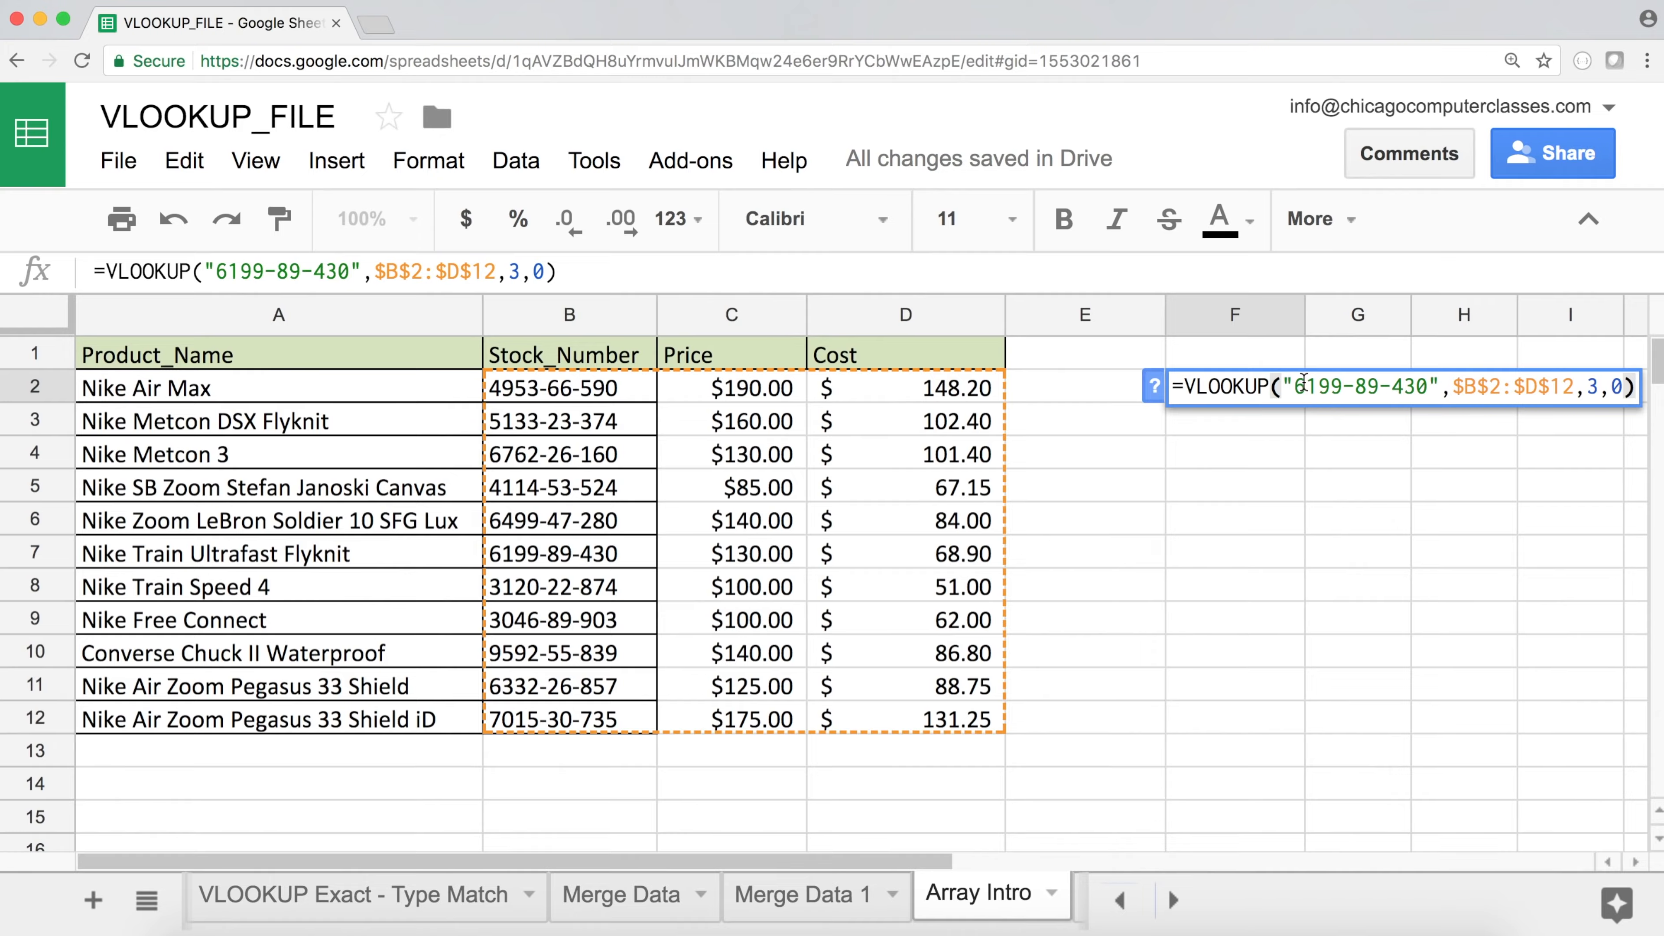
{"action": "key", "text": "Return"}
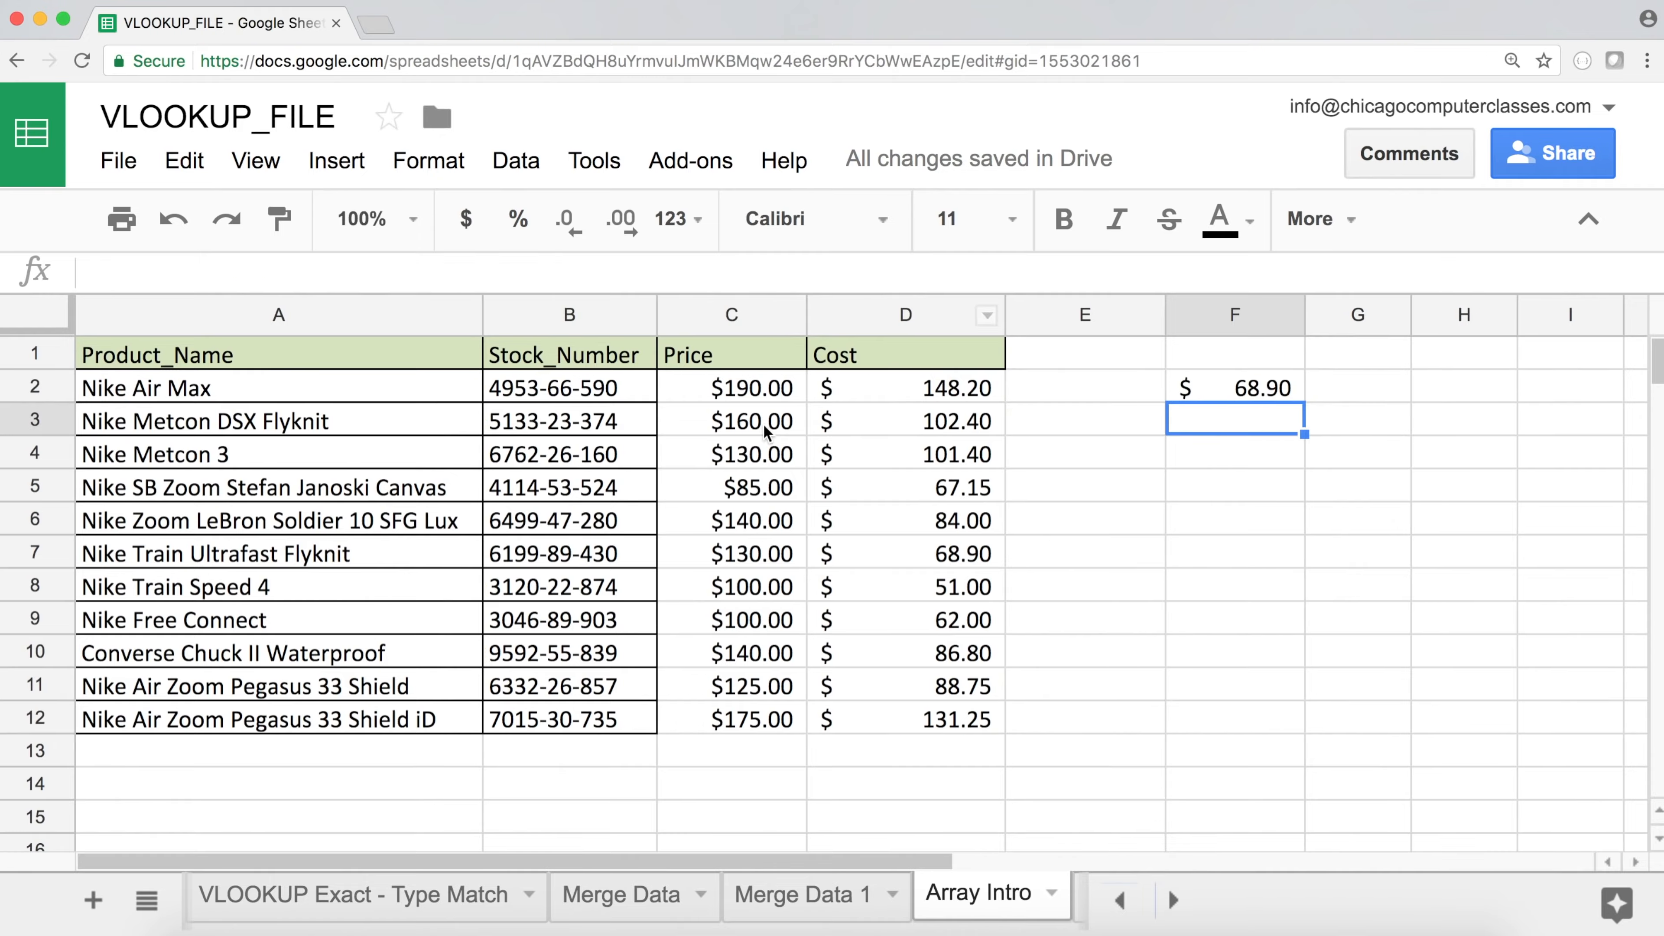
{"action": "left_click_drag", "start_coordinate": [230, 387], "coordinate": [223, 721]}
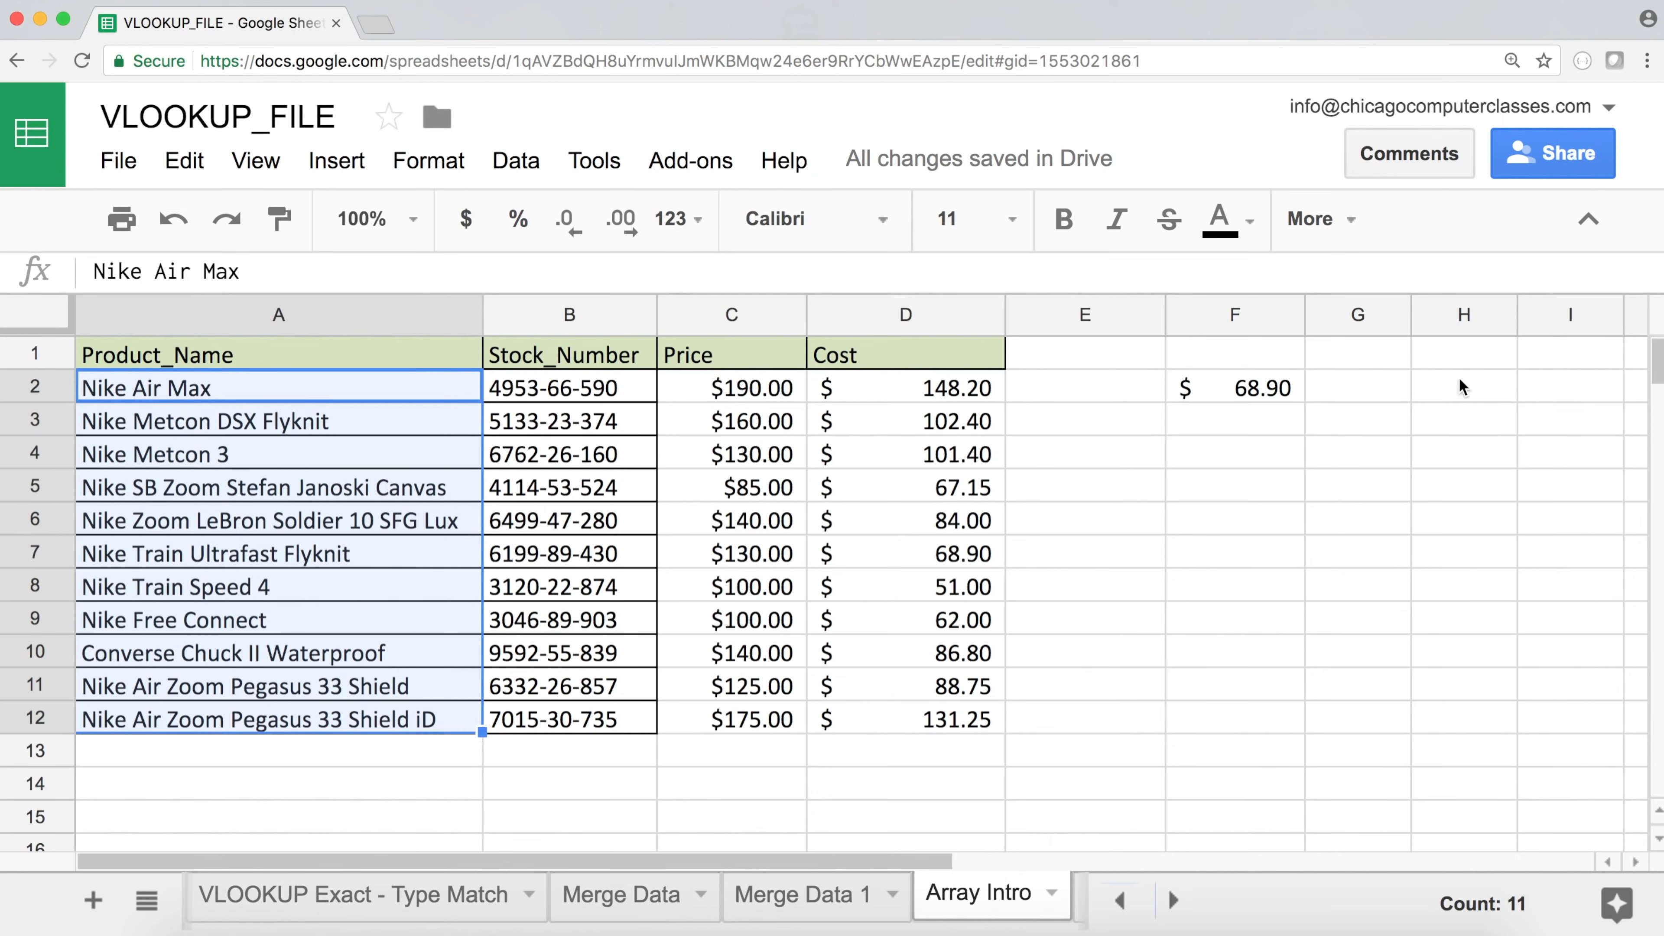
Enter the array formula ={B2:B12,A2:A12} in F4 to list stock numbers before product names
{"action": "left_click", "coordinate": [1242, 469]}
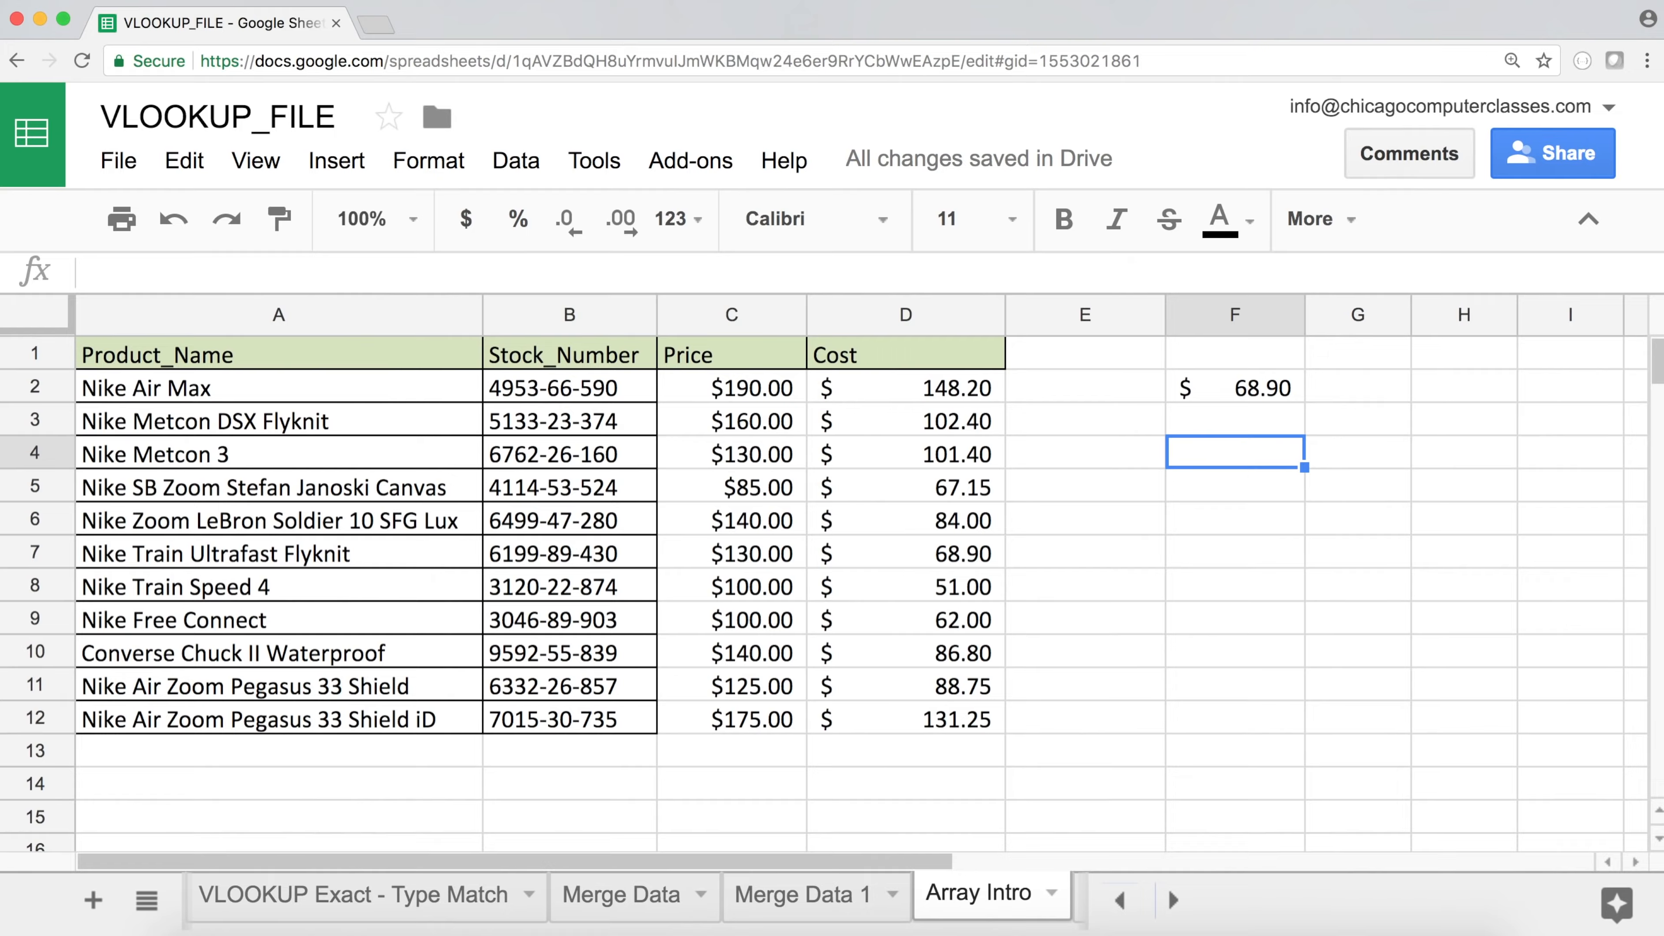
{"action": "type", "text": "={"}
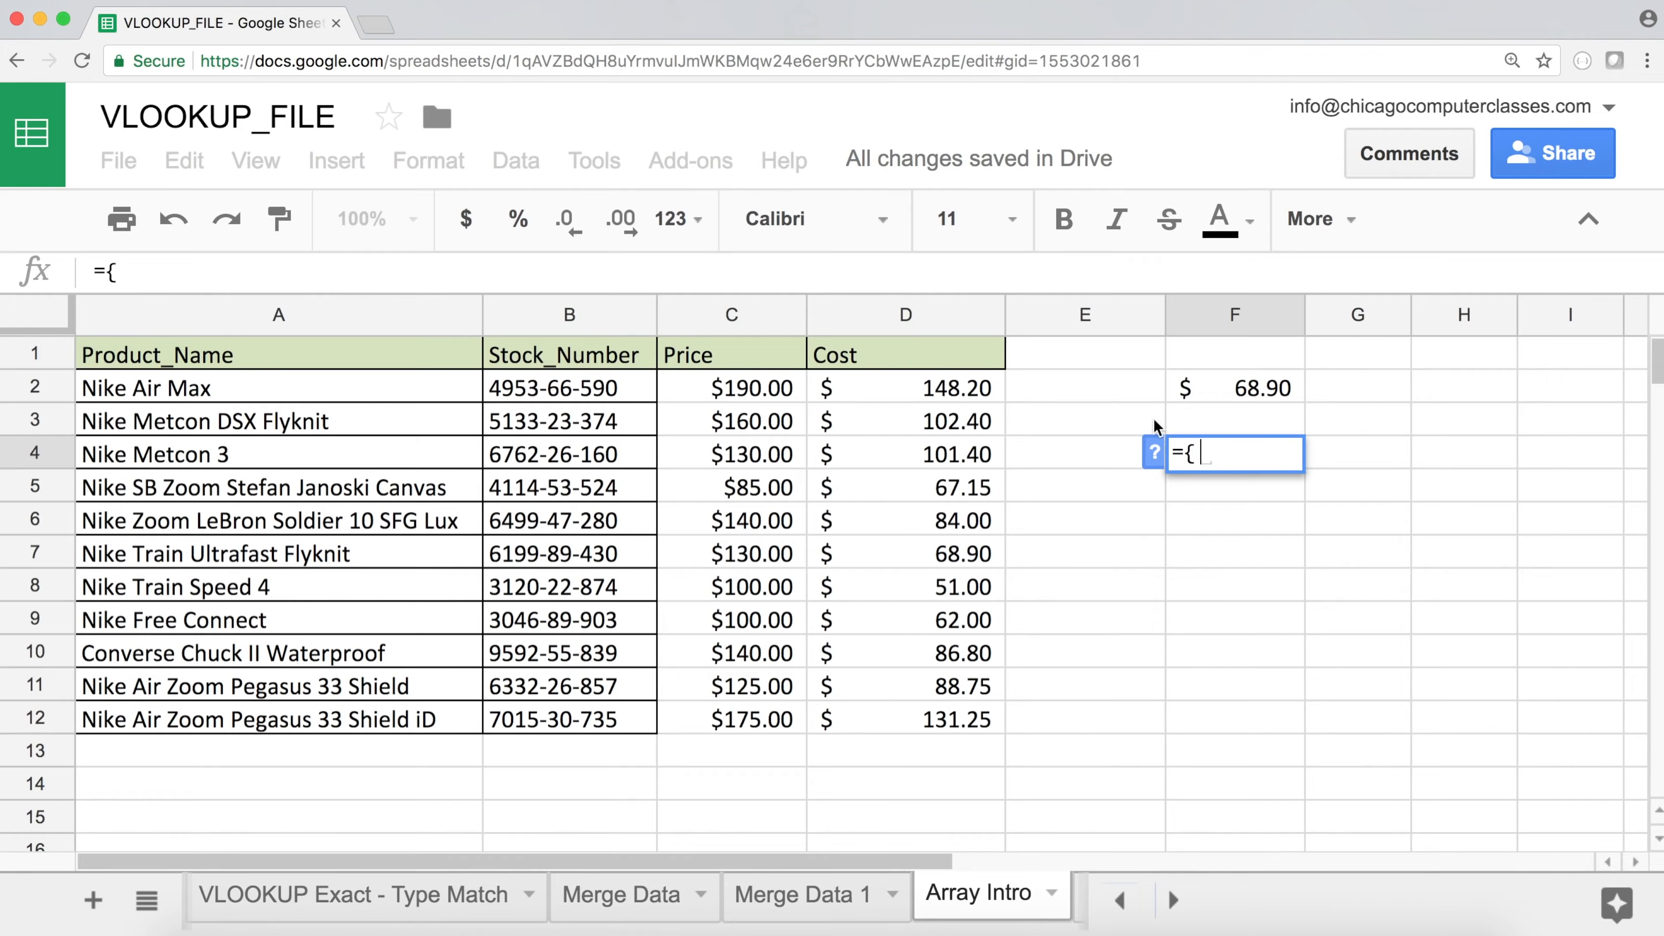
{"action": "left_click_drag", "start_coordinate": [554, 395], "coordinate": [533, 726]}
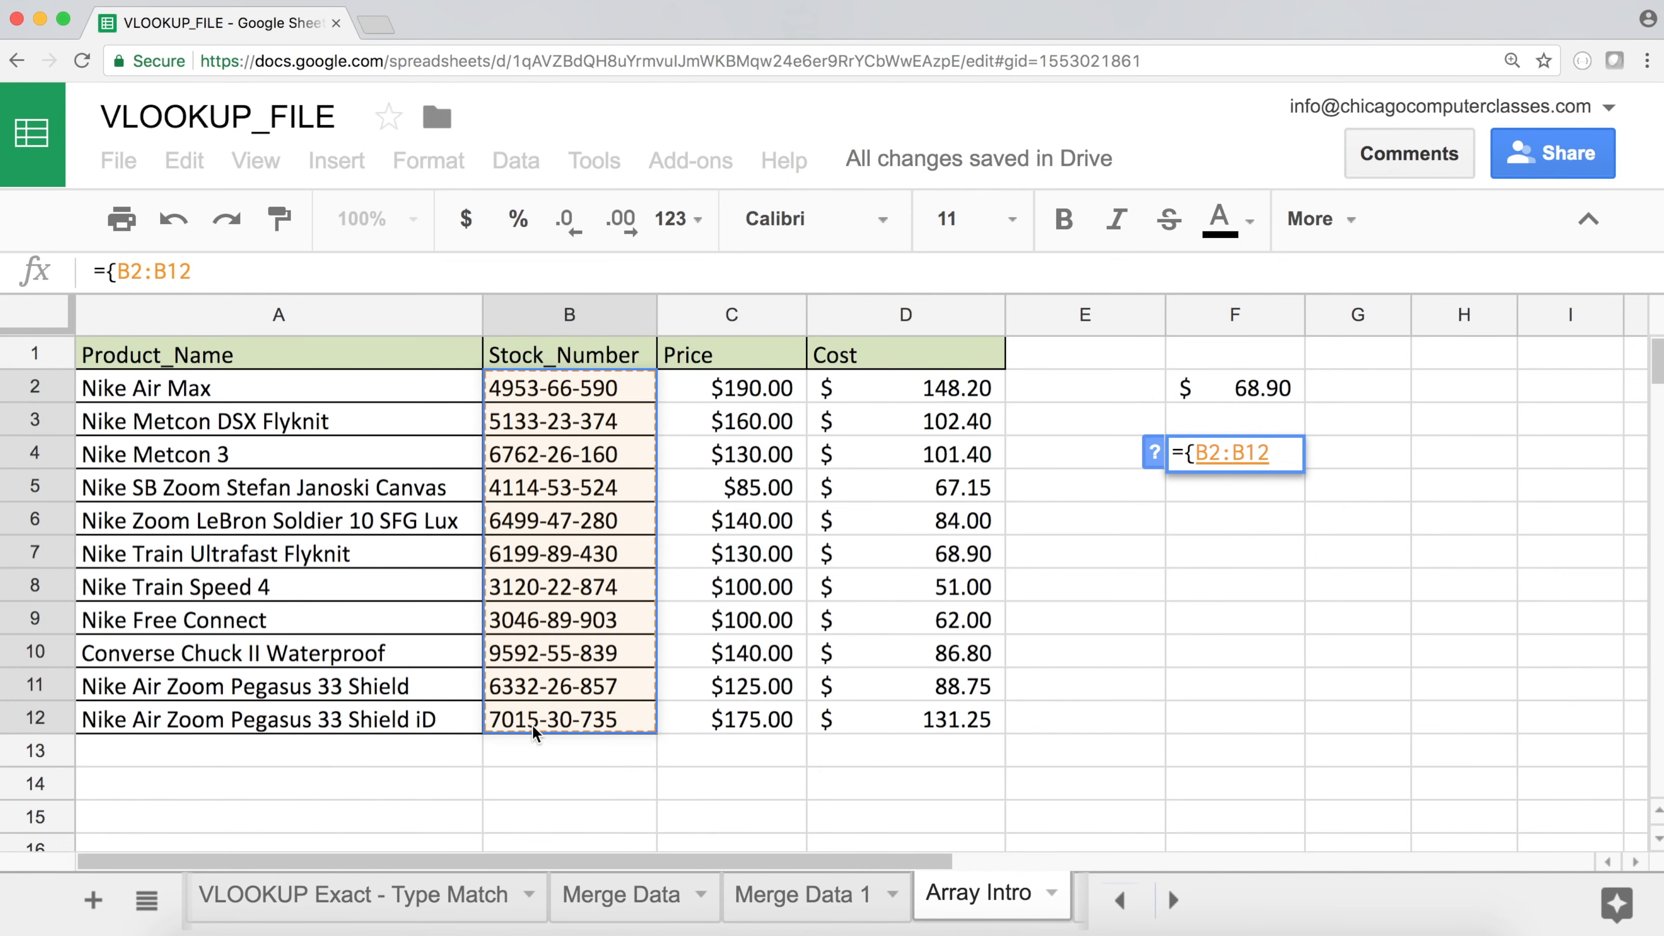
{"action": "type", "text": ","}
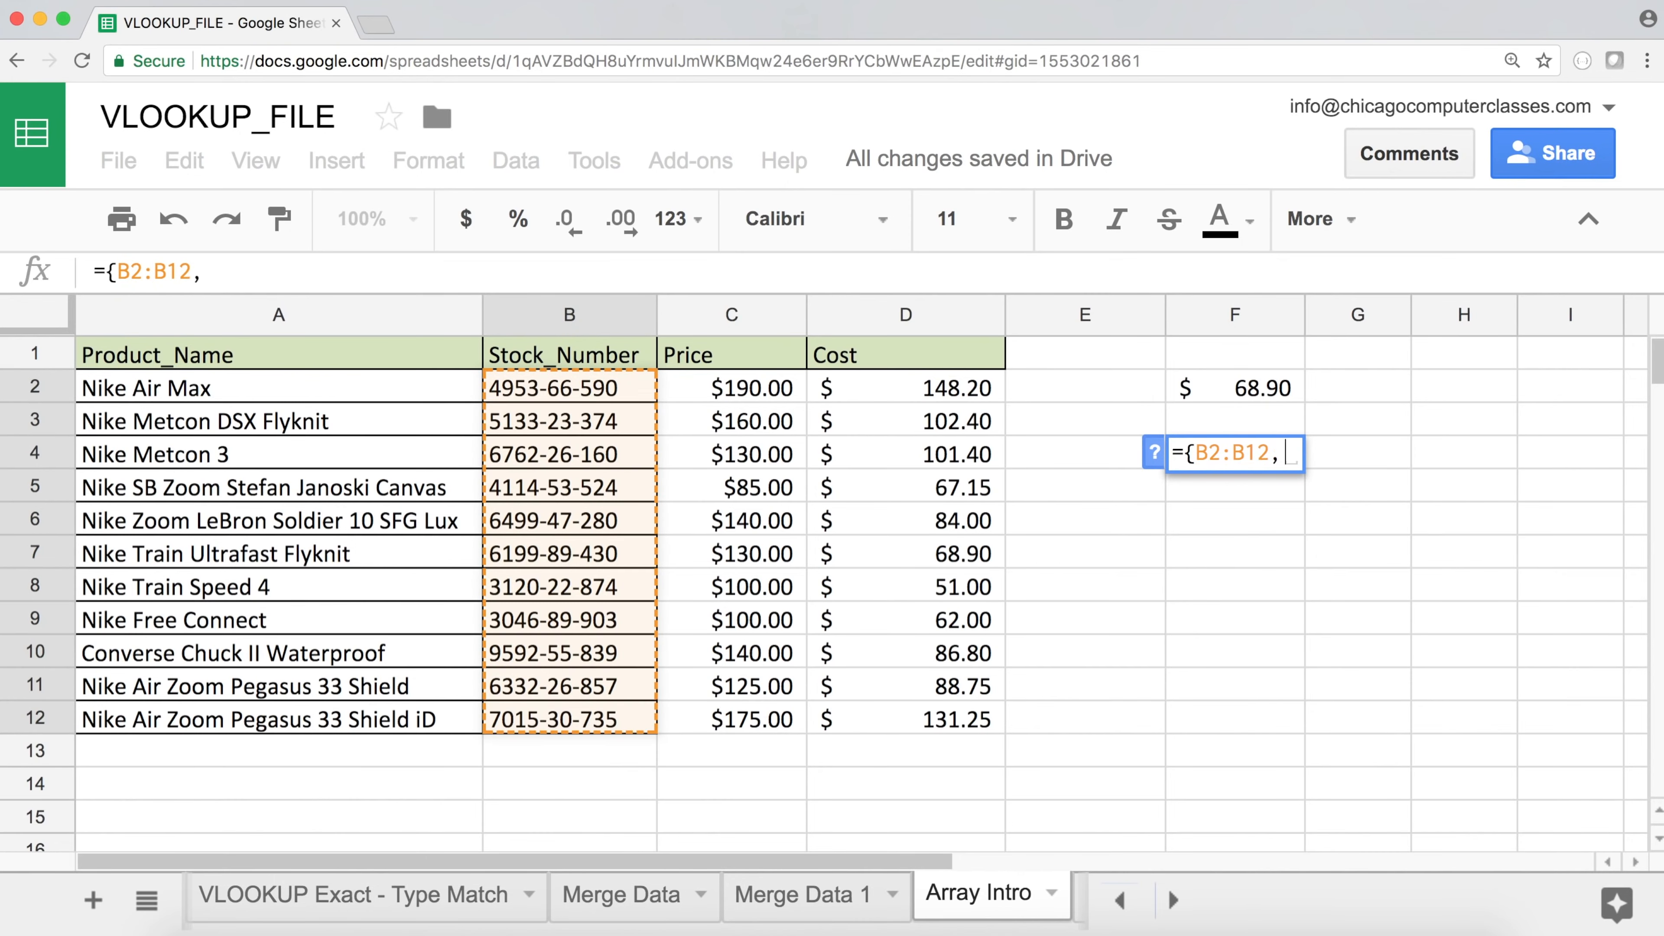
{"action": "left_click_drag", "start_coordinate": [164, 392], "coordinate": [179, 719]}
{"action": "type", "text": "}"}
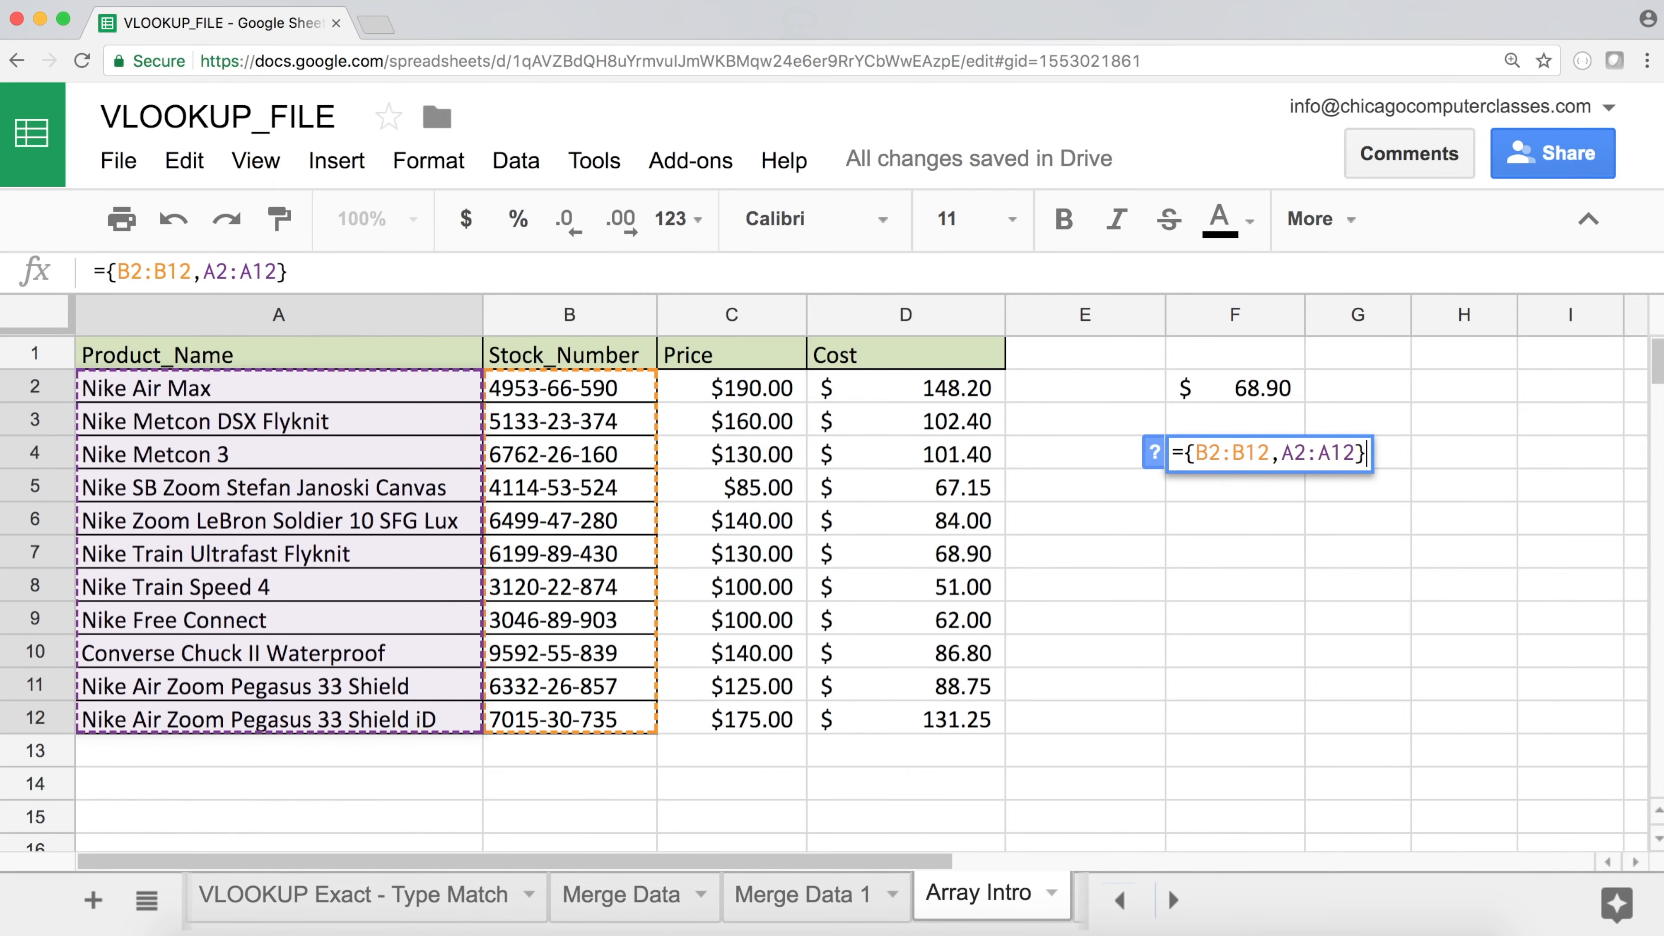
{"action": "key", "text": "Return"}
{"action": "left_click_drag", "start_coordinate": [1214, 466], "coordinate": [1225, 790]}
{"action": "left_click_drag", "start_coordinate": [1349, 455], "coordinate": [1356, 785]}
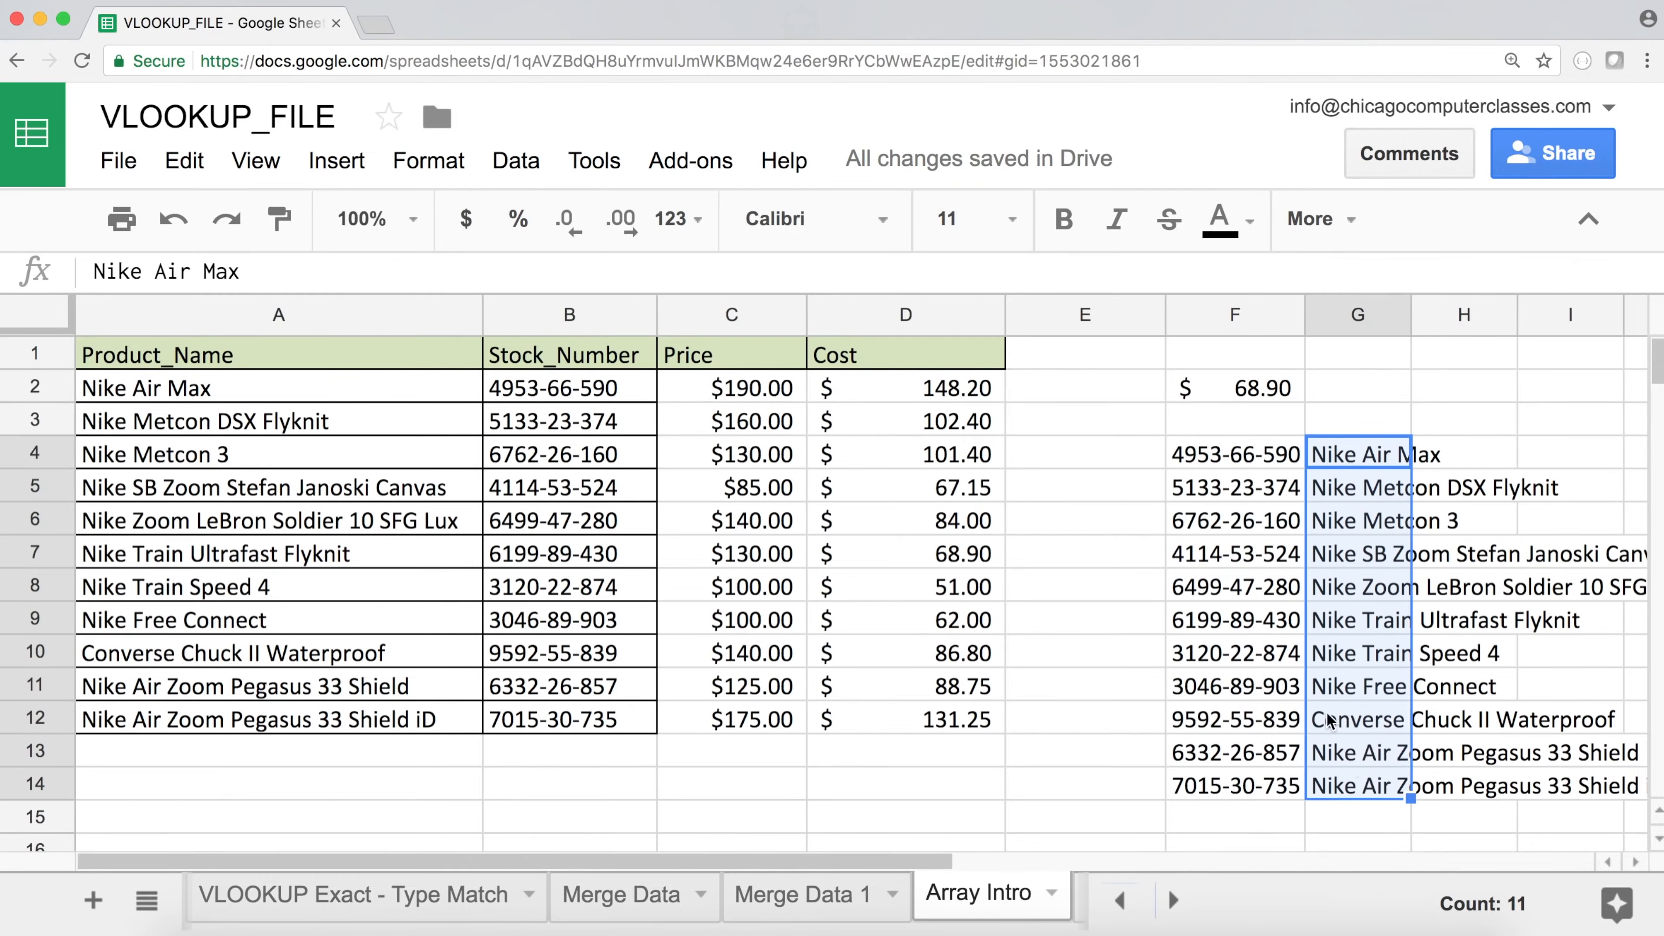
Replace the VLOOKUP range in F2 with the rearranged array's cells, made absolute as $F$4:$G$14
{"action": "double_click", "coordinate": [1214, 389]}
{"action": "left_click", "coordinate": [1293, 387]}
{"action": "left_click_drag", "start_coordinate": [1293, 387], "coordinate": [1427, 386]}
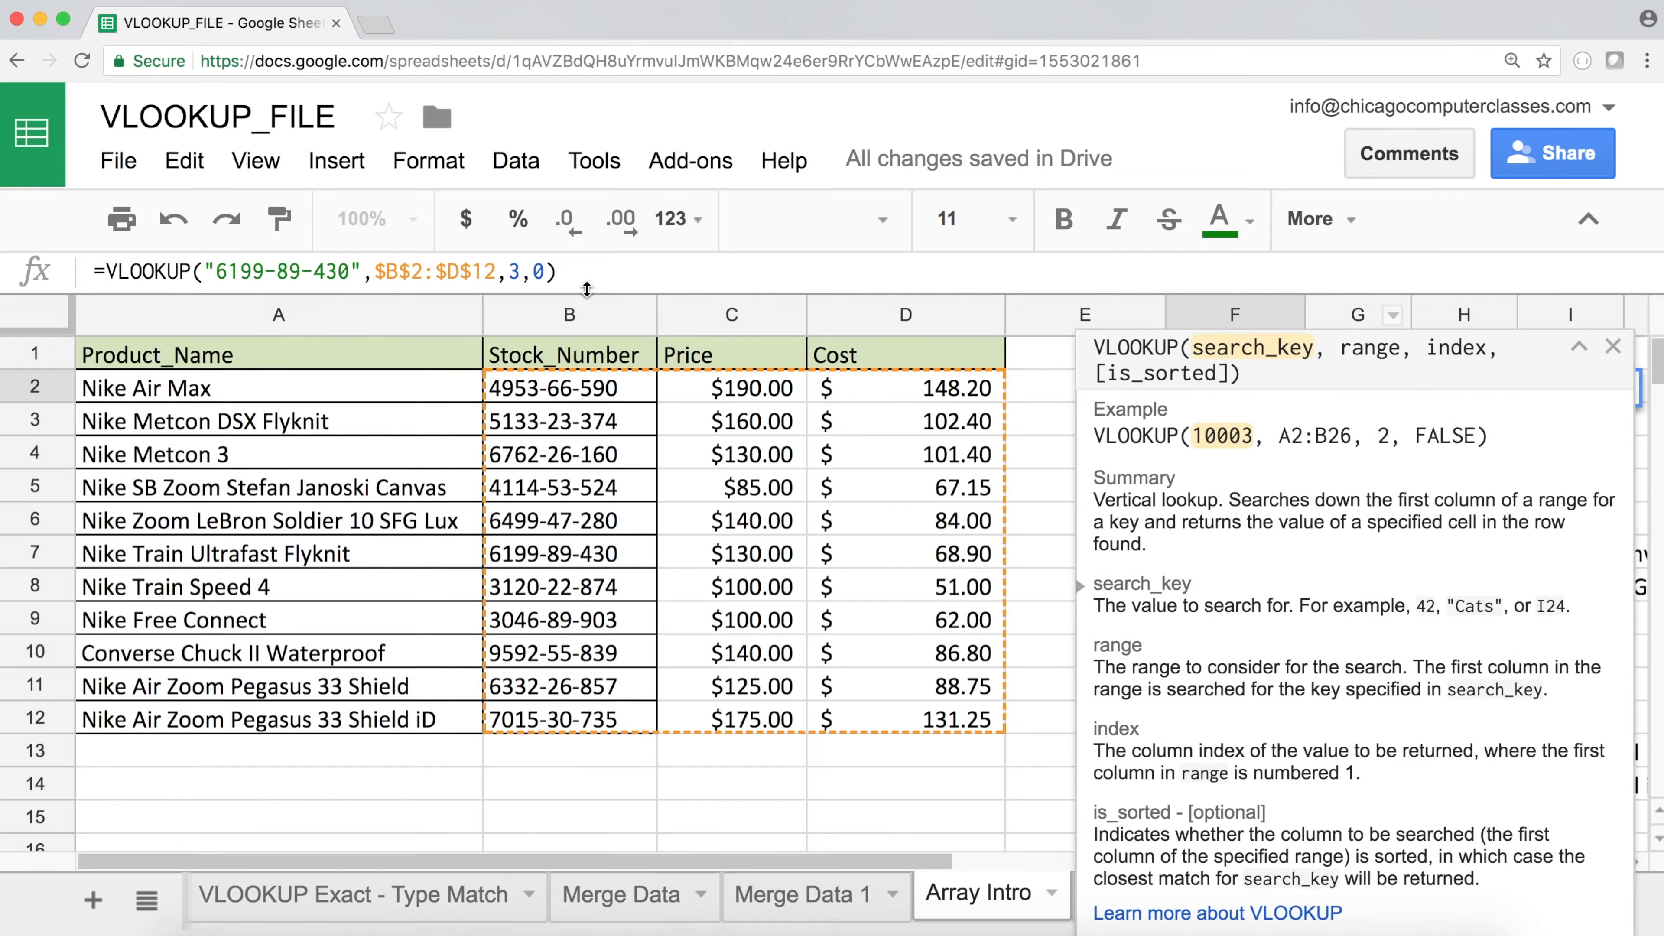
{"action": "left_click", "coordinate": [397, 271]}
{"action": "left_click_drag", "start_coordinate": [375, 271], "coordinate": [495, 272]}
{"action": "key", "text": "BackSpace"}
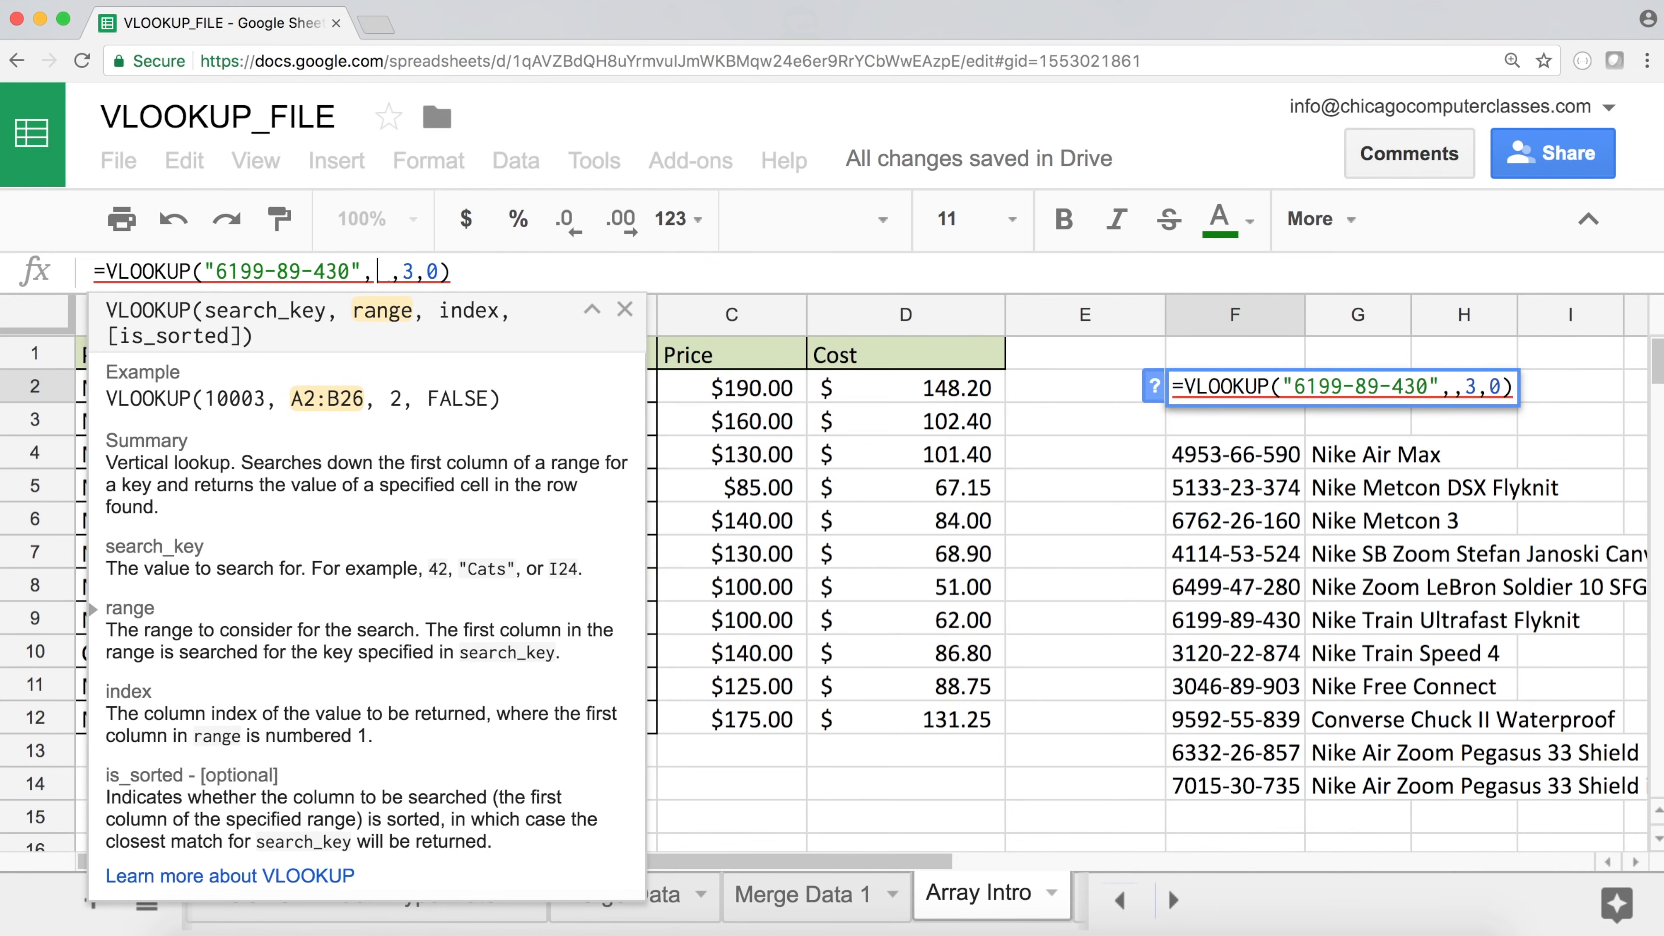
{"action": "left_click_drag", "start_coordinate": [1232, 452], "coordinate": [1403, 791]}
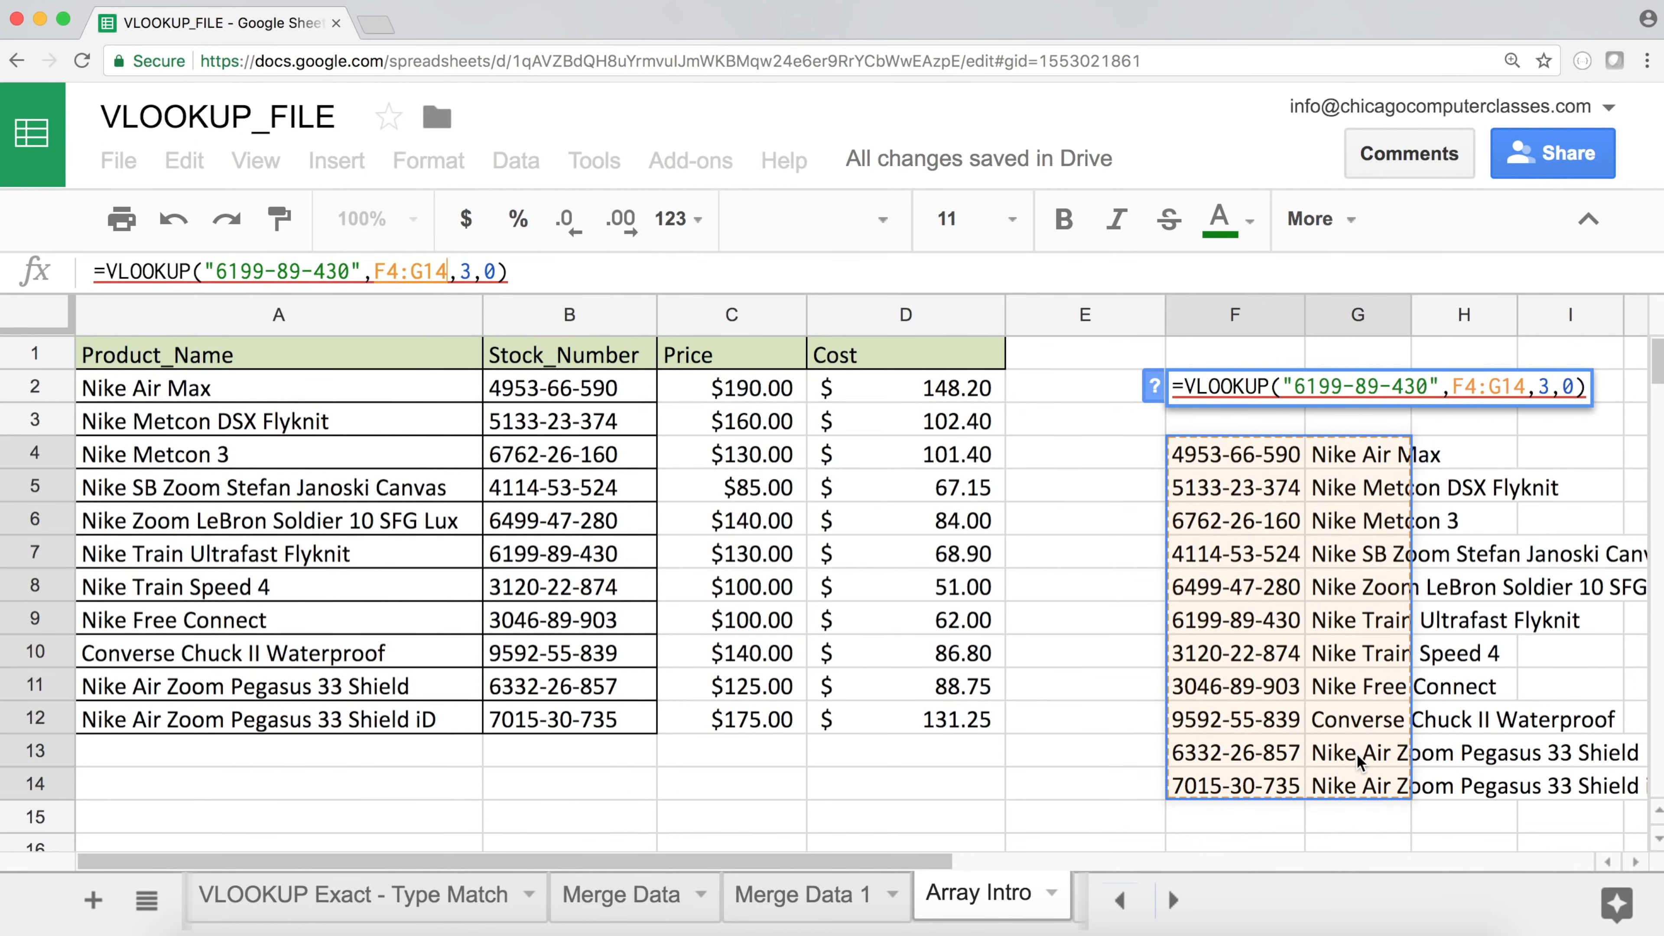
{"action": "key", "text": "F4"}
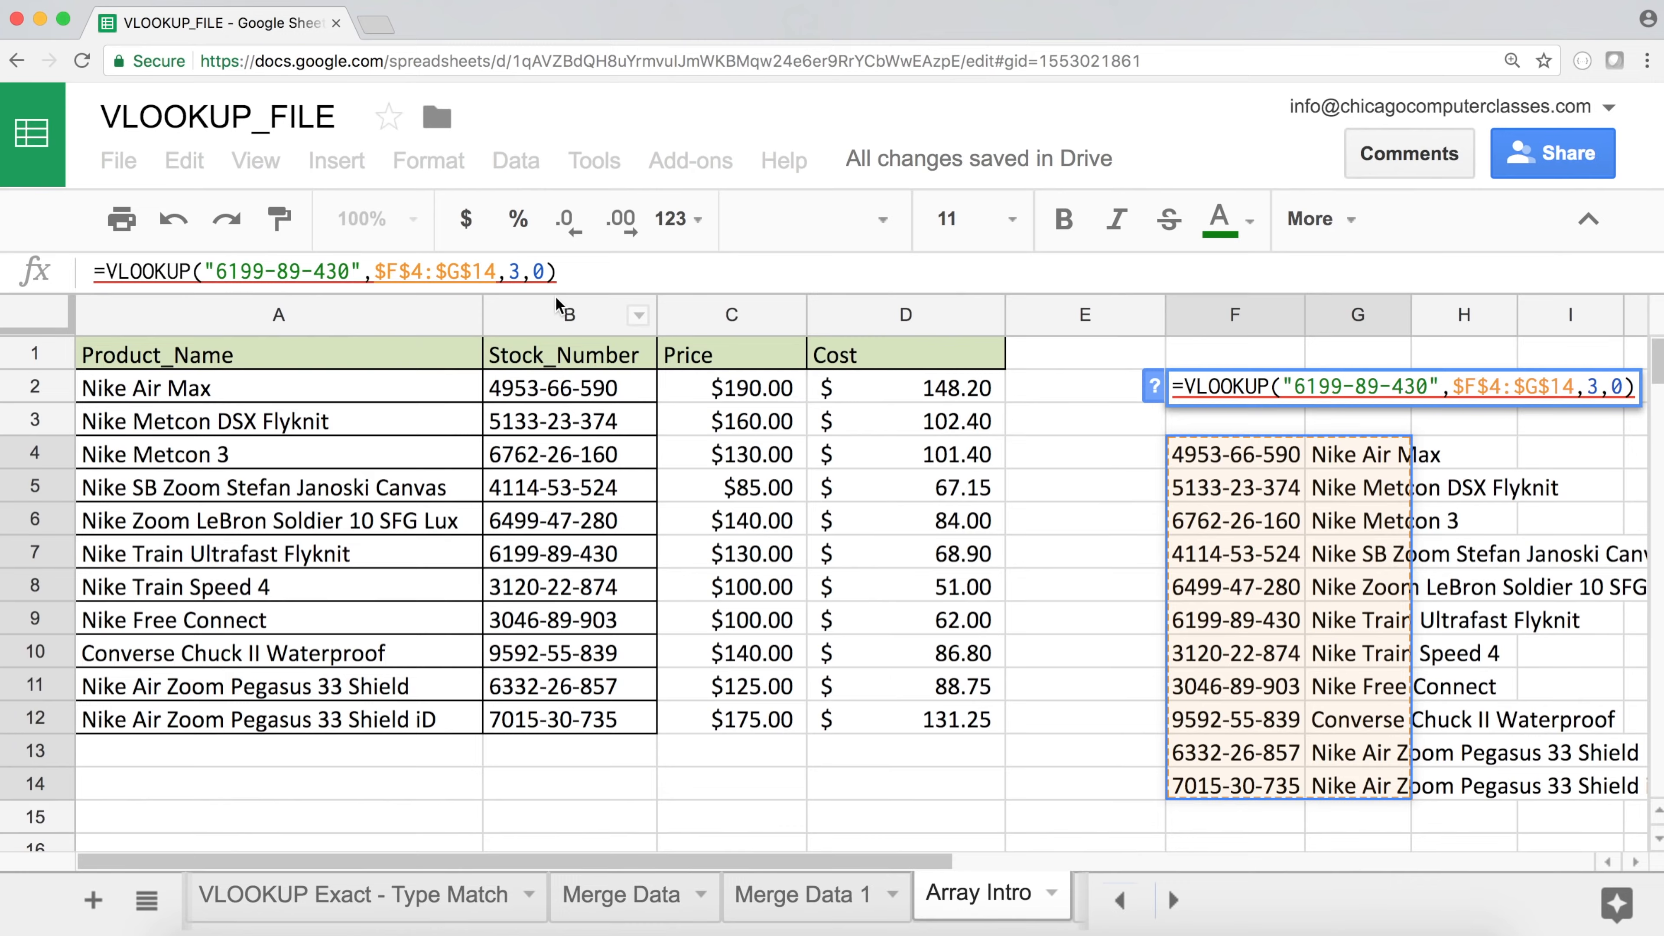
Set the column index of the VLOOKUP in F2 to 2 to return the product name
{"action": "left_click", "coordinate": [524, 272]}
{"action": "key", "text": "BackSpace"}
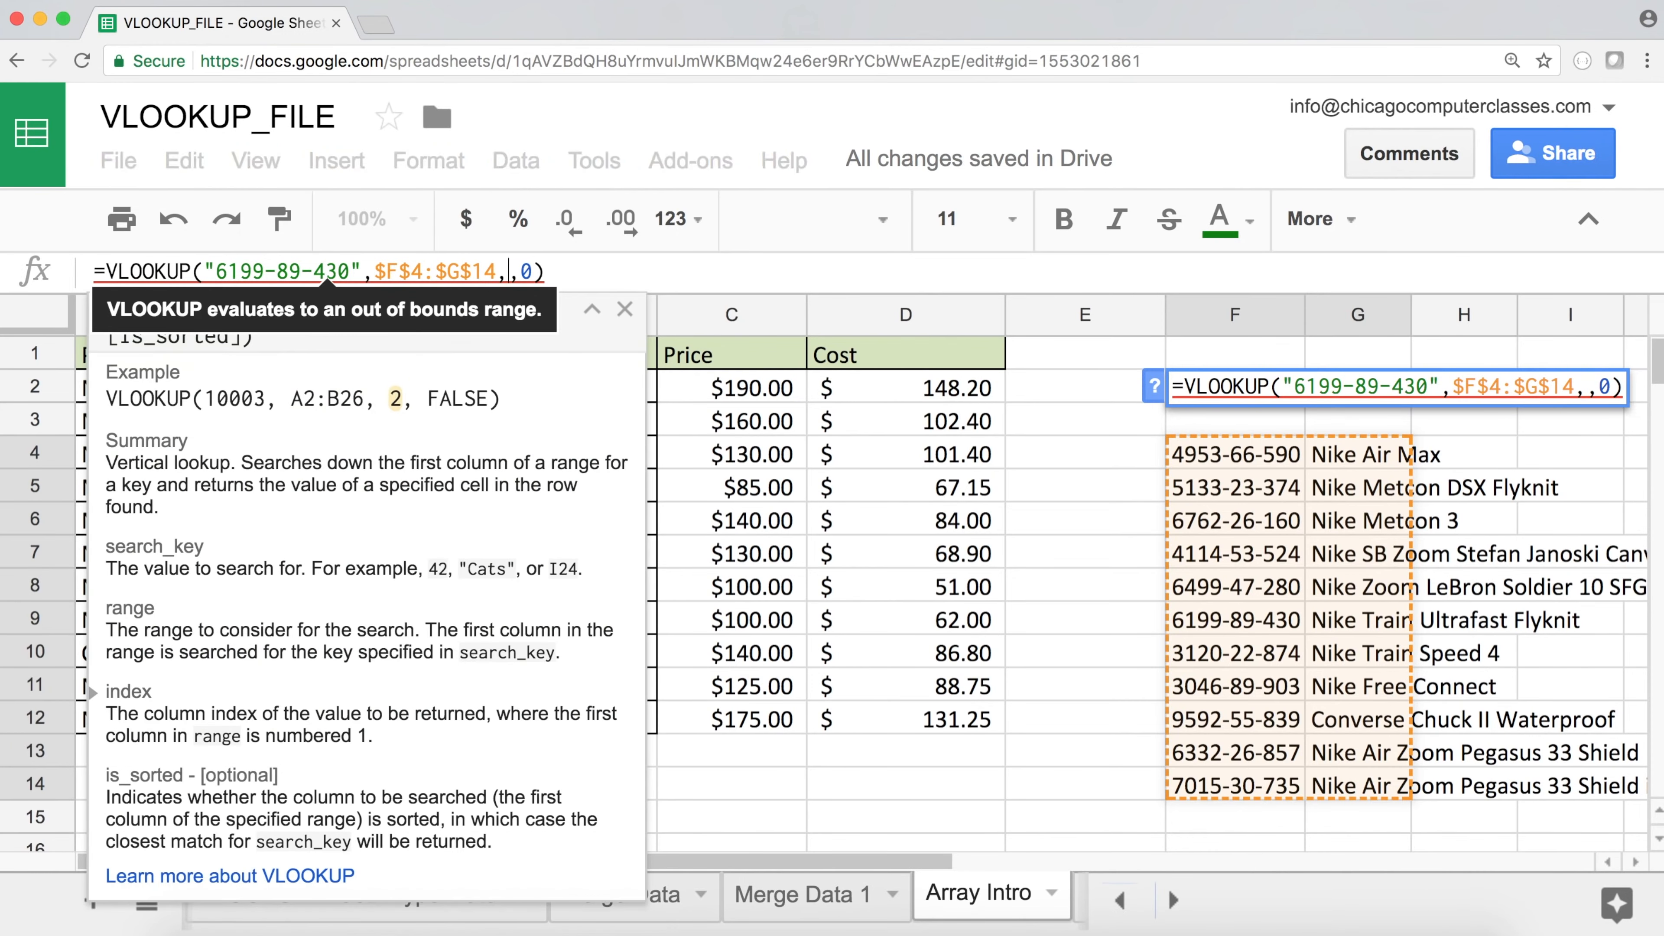
{"action": "type", "text": "2"}
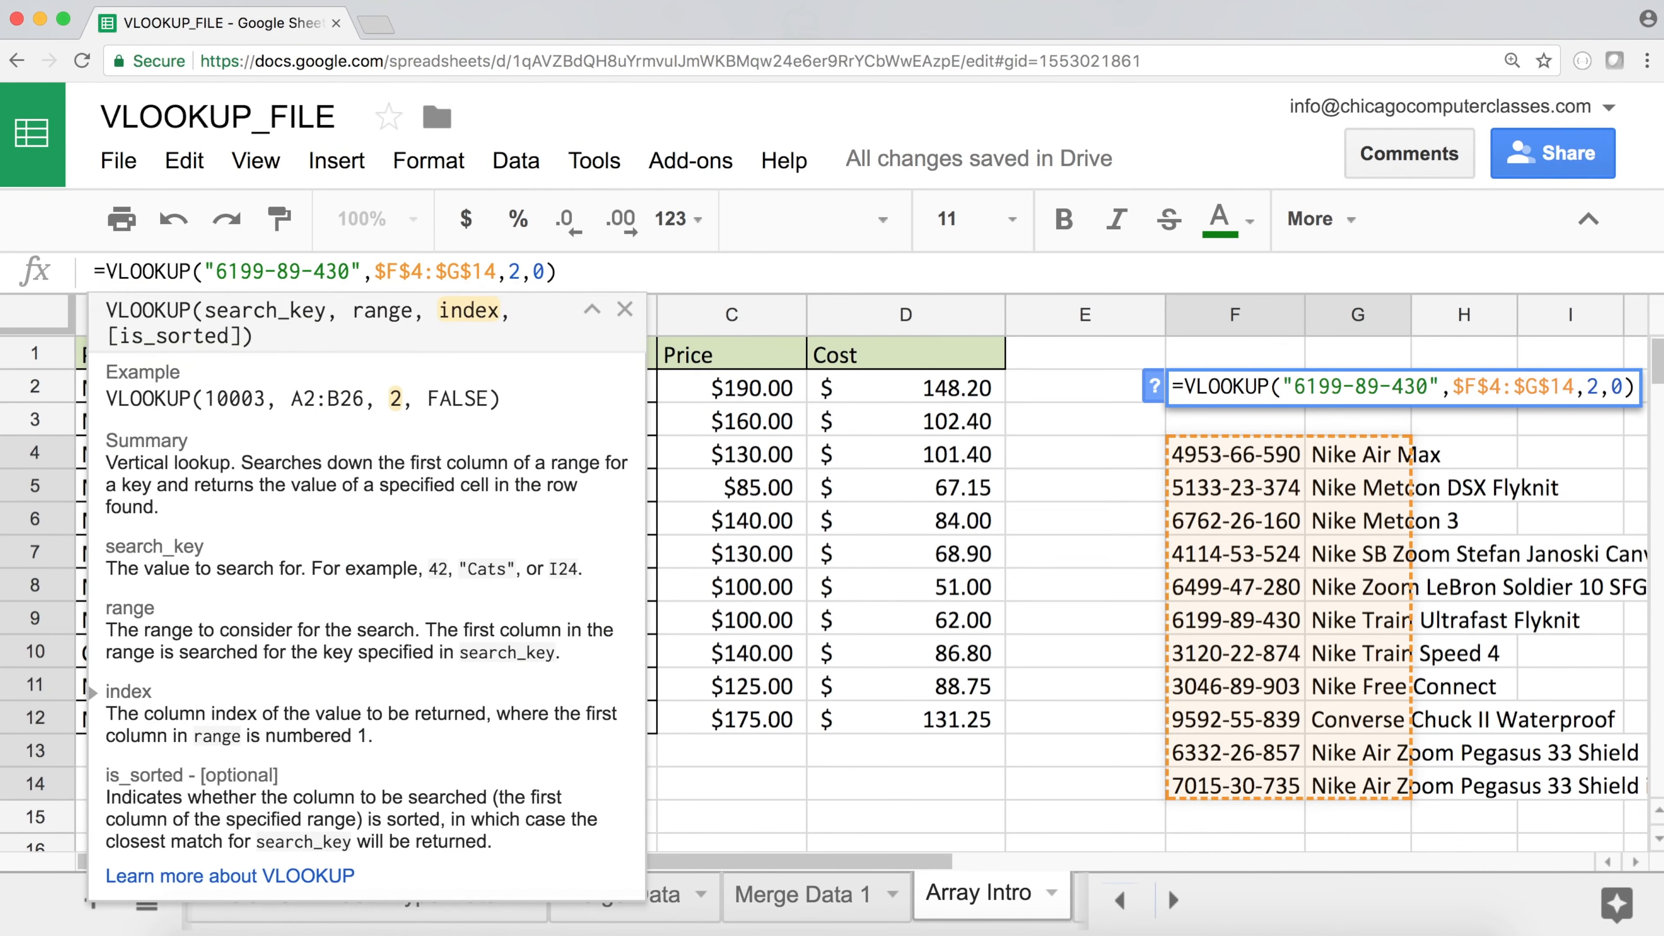
{"action": "key", "text": "Return"}
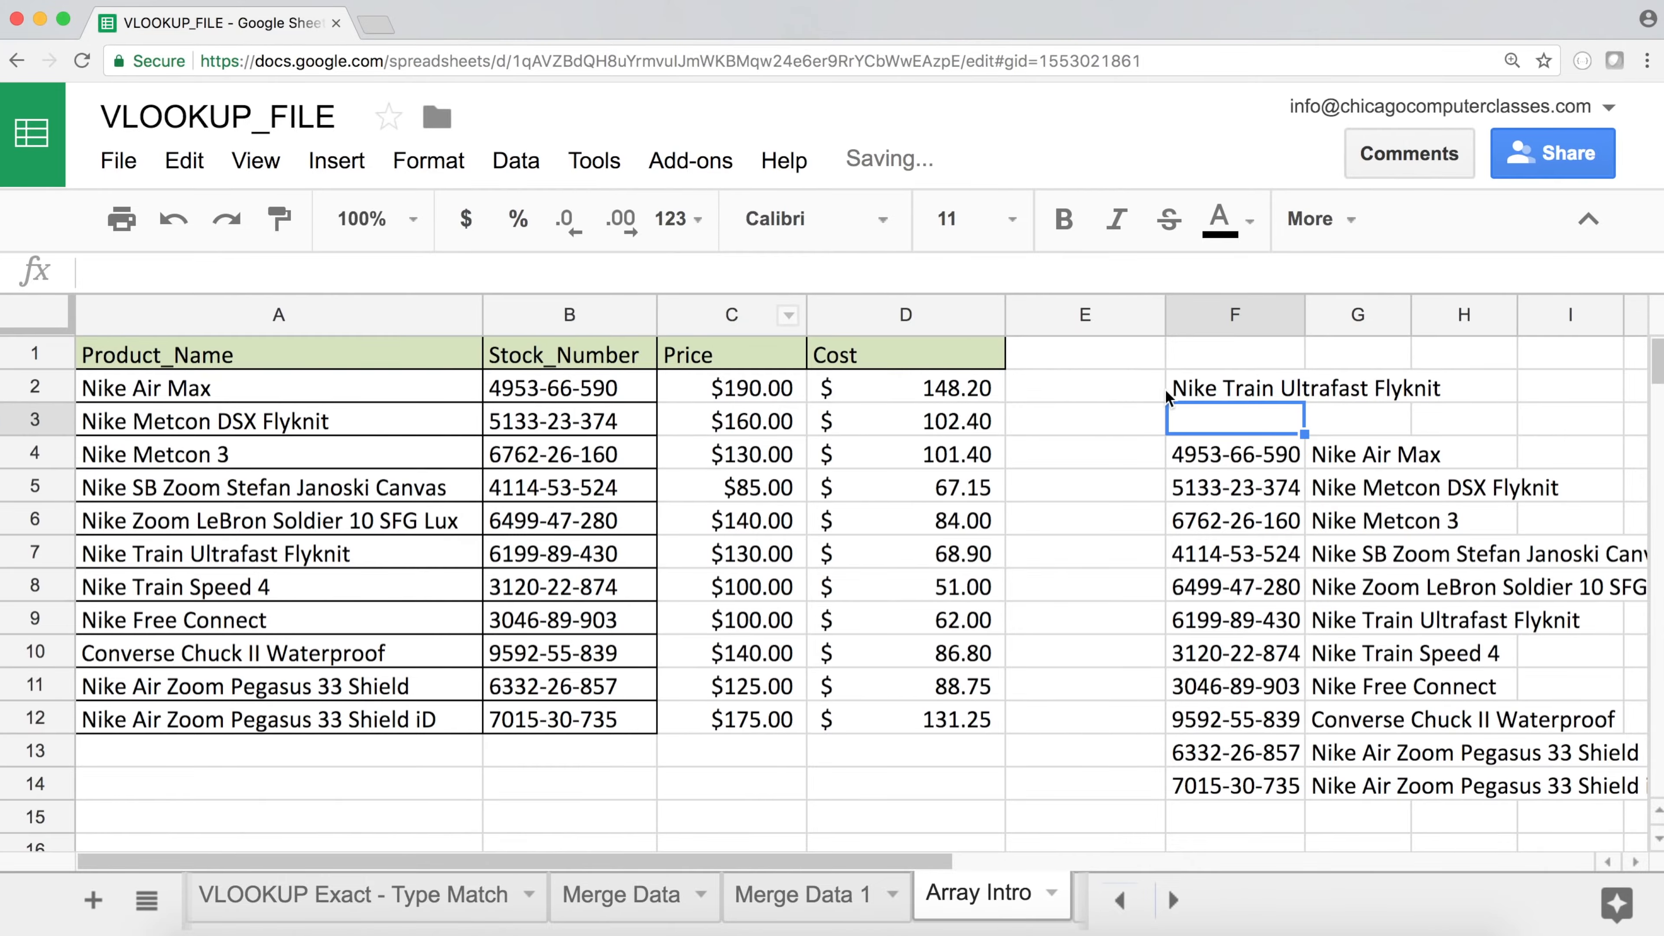
Check the VLOOKUP formula and its result in F2 against the product name in A7
{"action": "left_click", "coordinate": [1219, 394]}
{"action": "double_click", "coordinate": [1227, 393]}
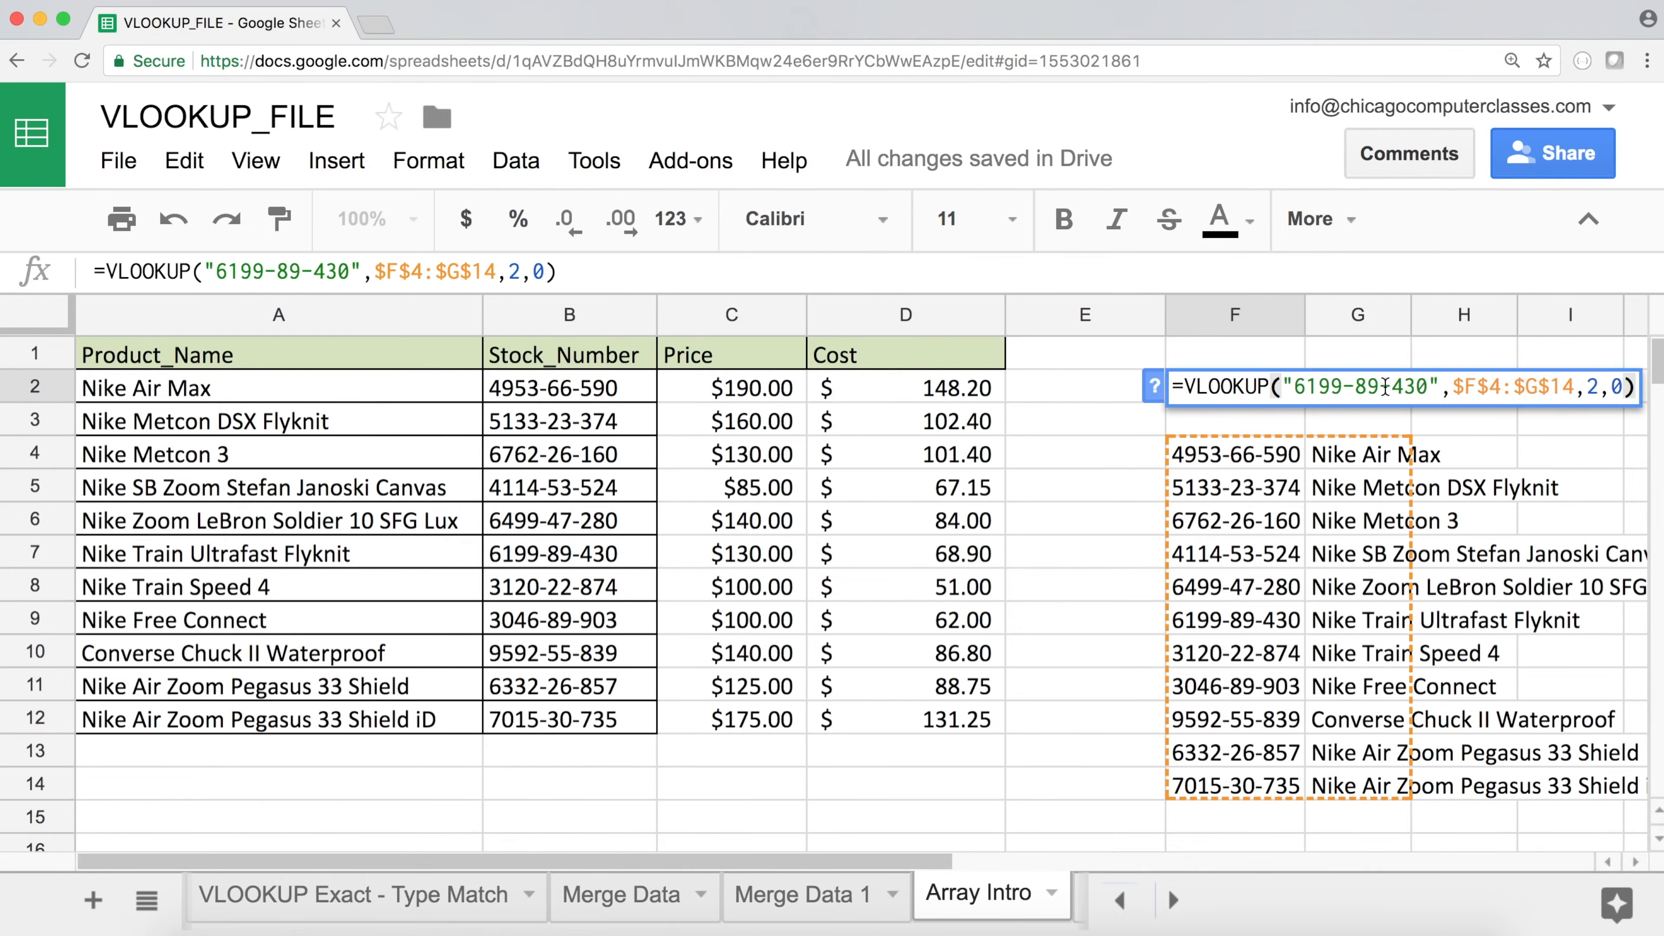
{"action": "key", "text": "Return"}
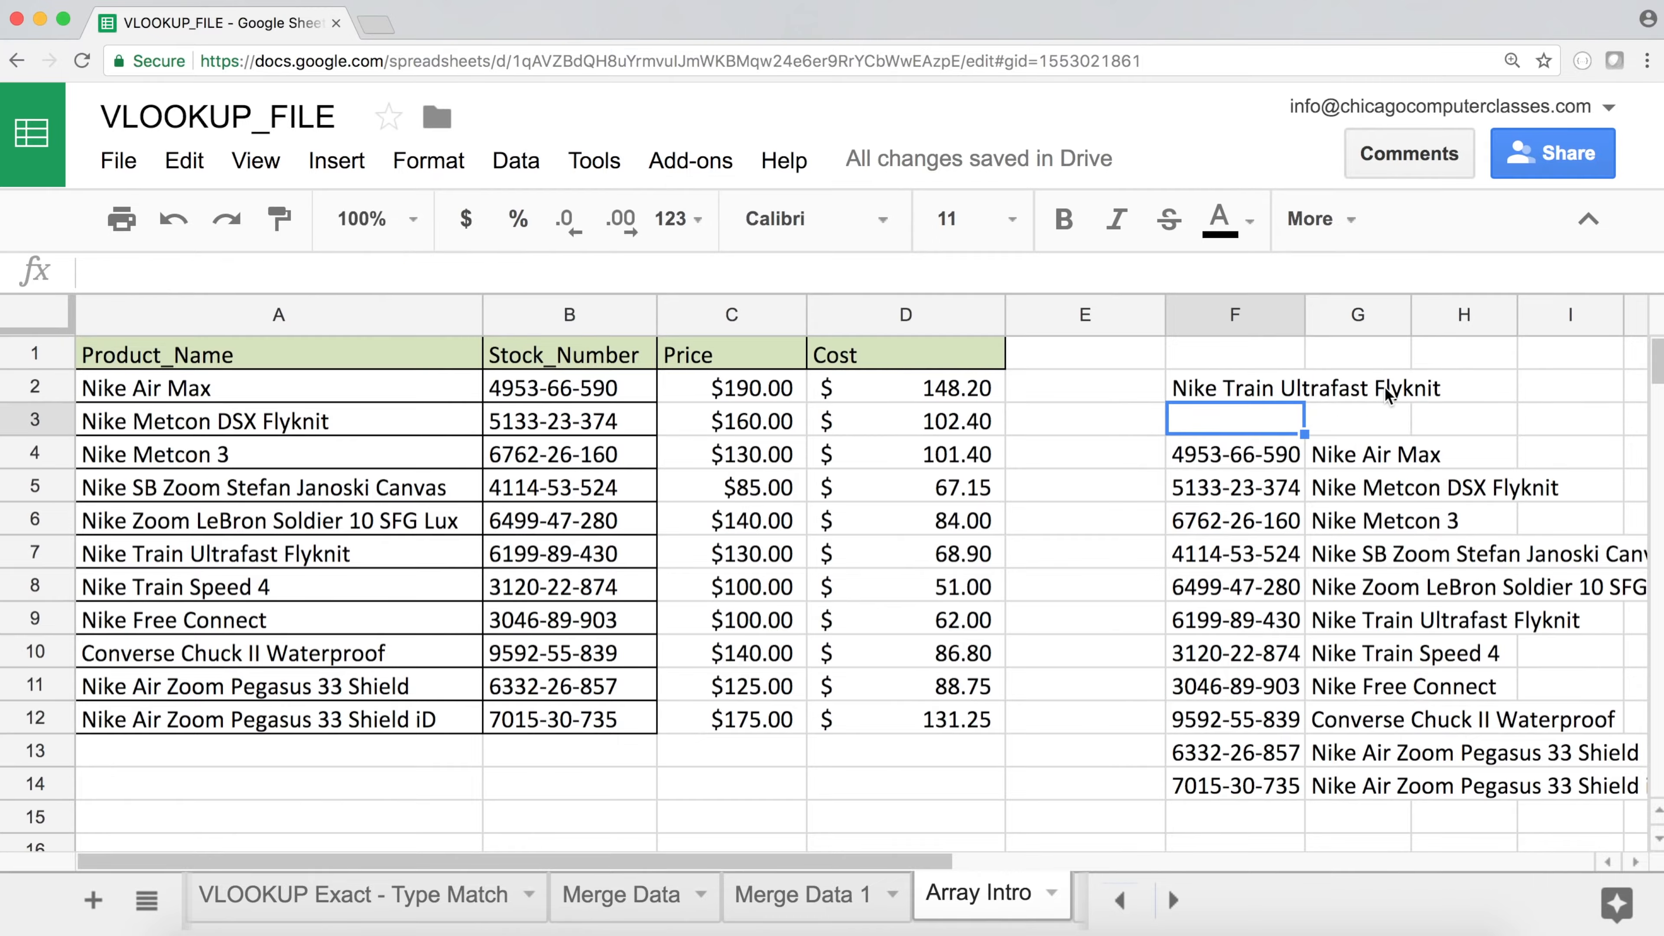
{"action": "left_click", "coordinate": [328, 556]}
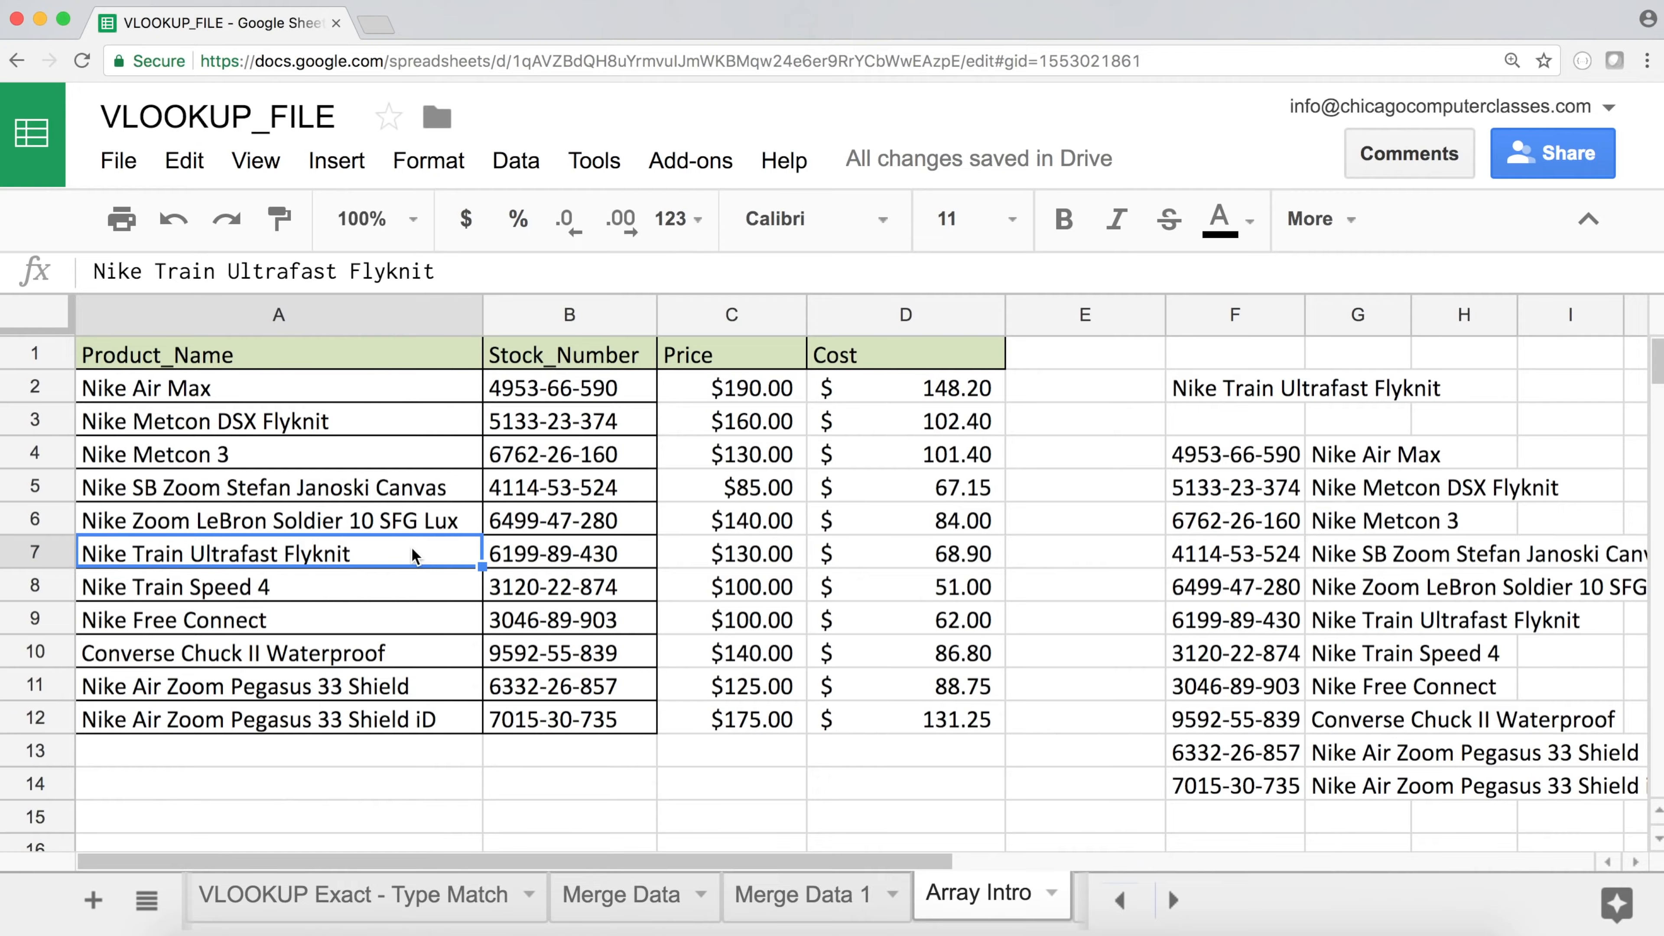
{"action": "left_click", "coordinate": [1248, 384]}
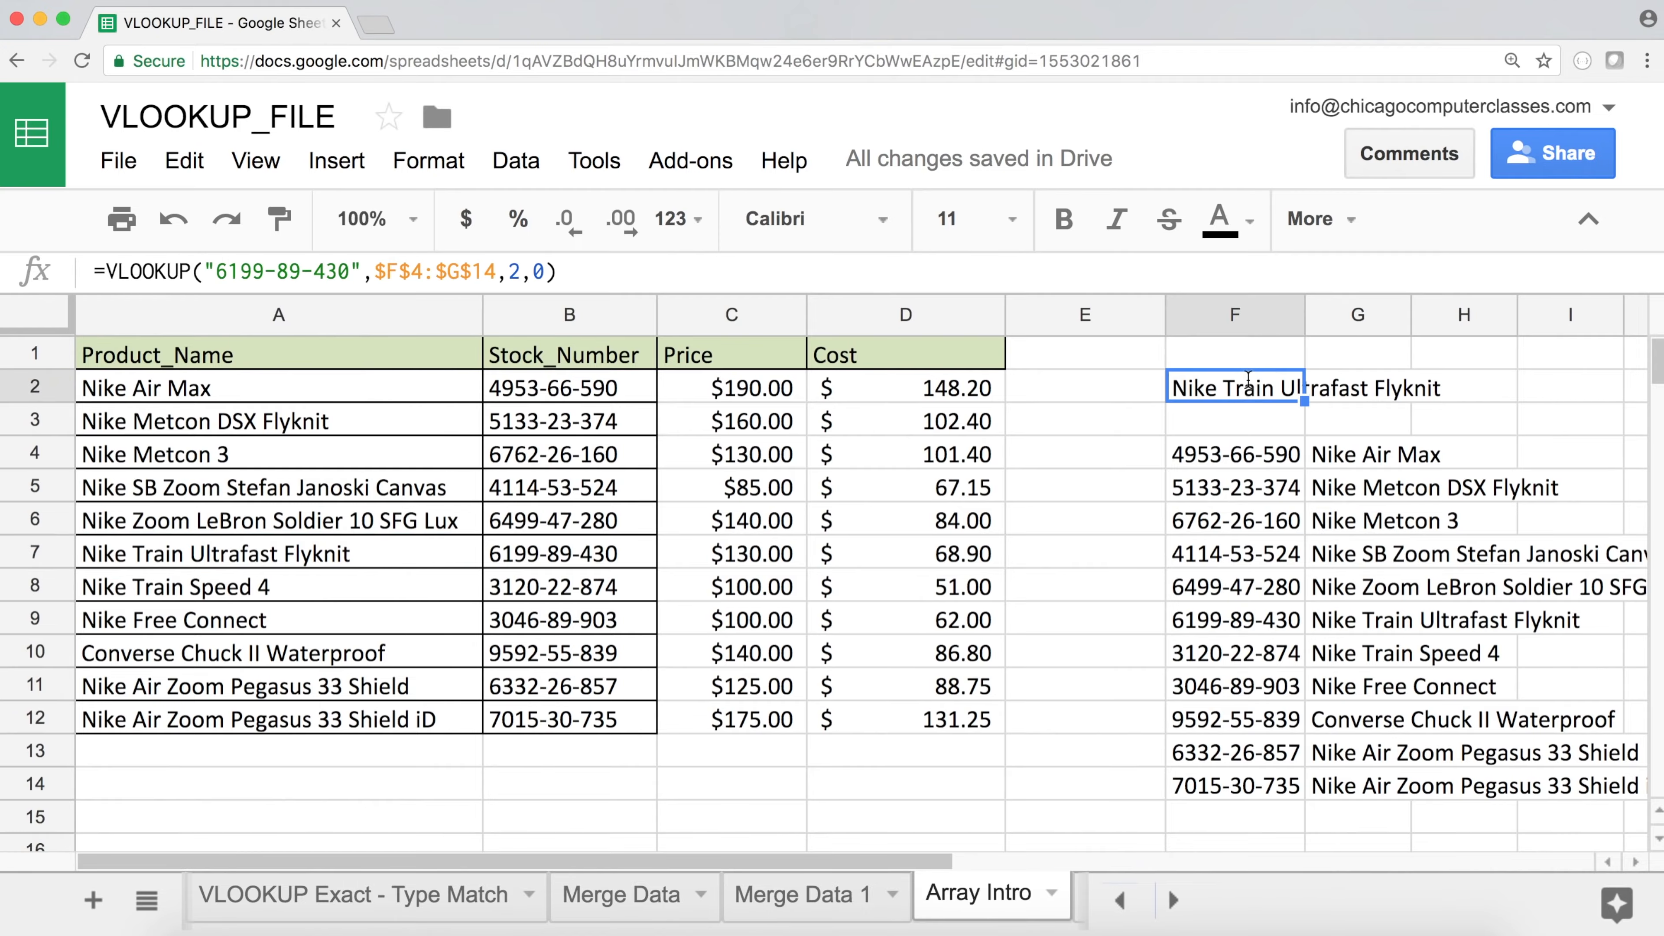
{"action": "key", "text": "Return"}
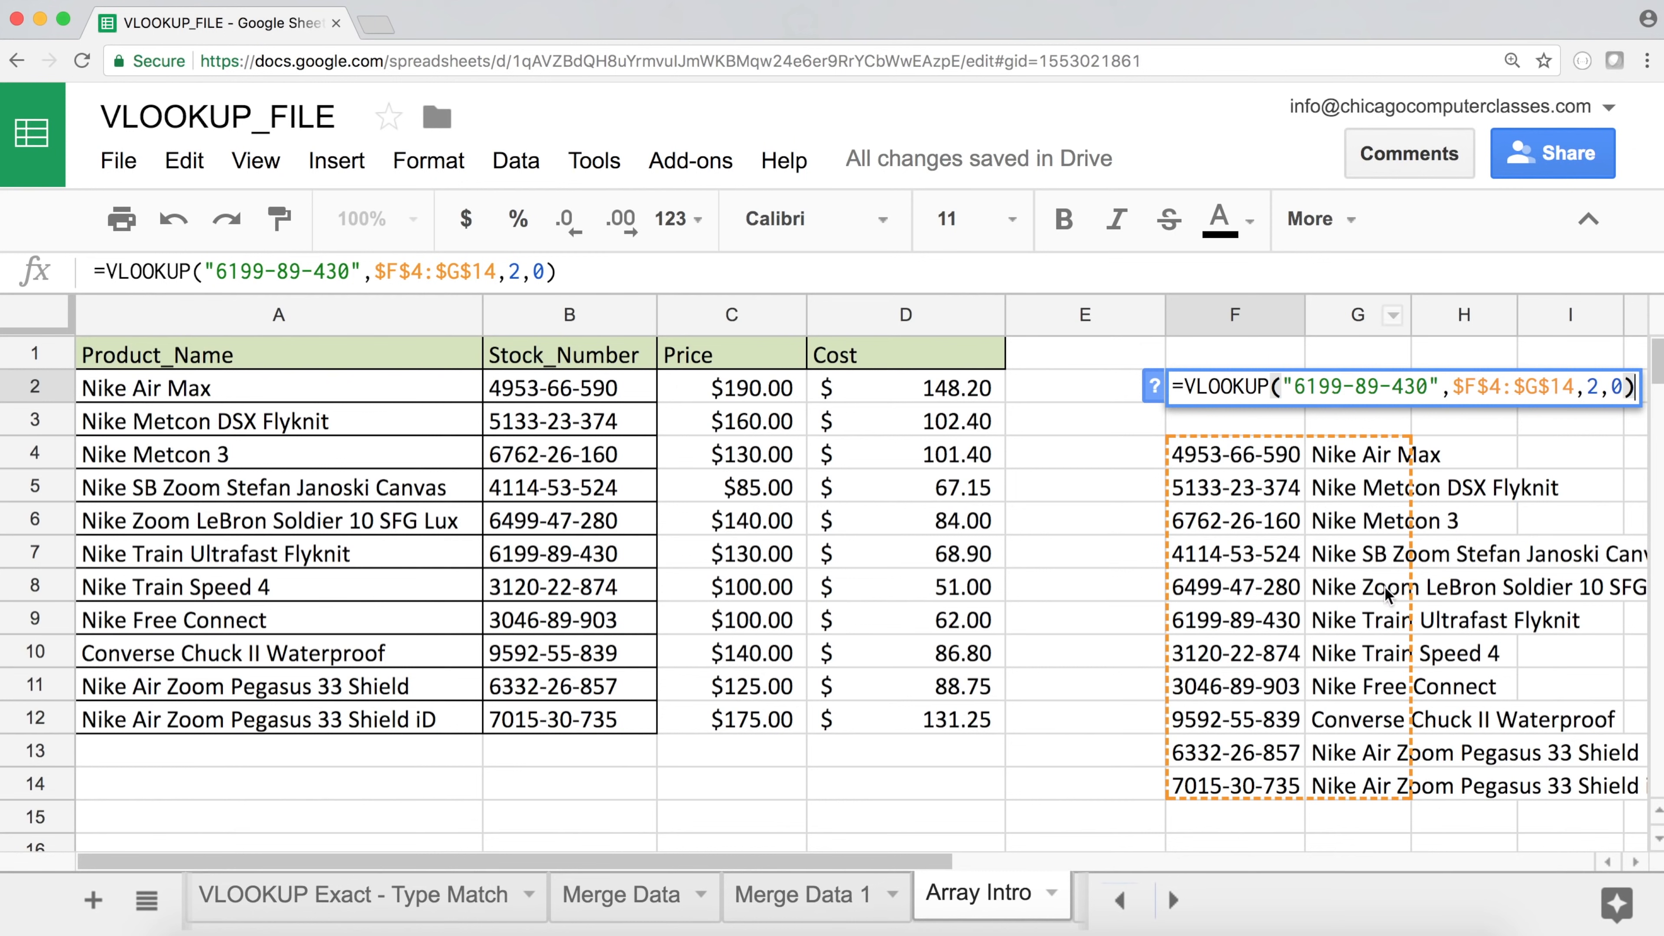
{"action": "key", "text": "Escape"}
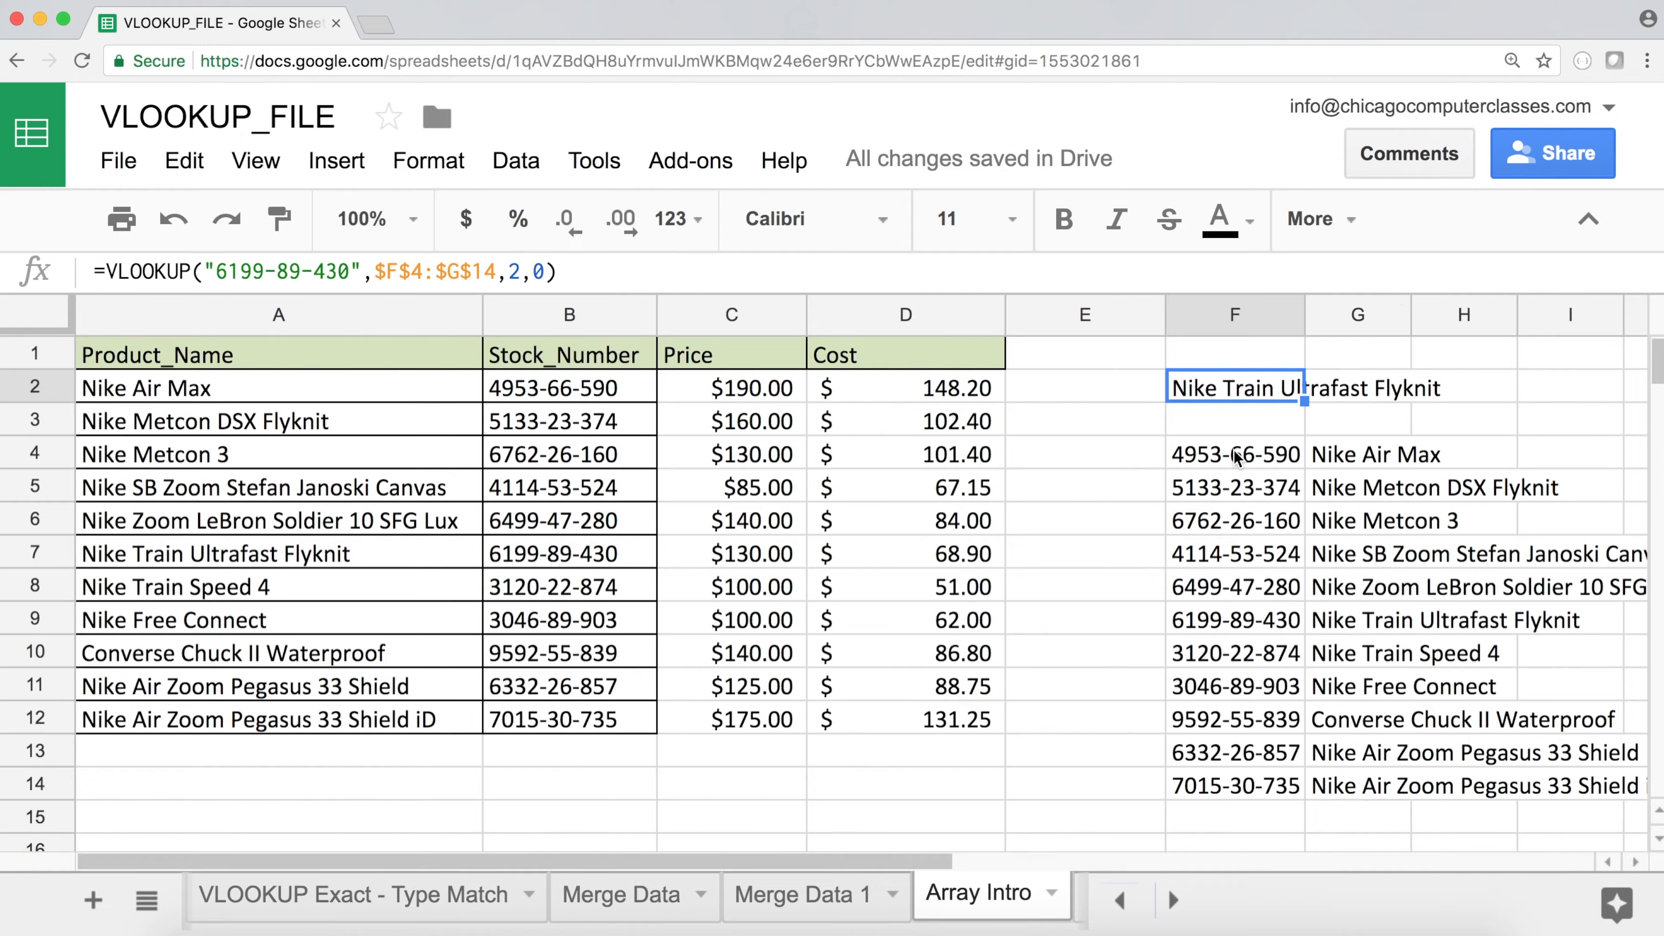
Copy {B2:B12,A2:A12} from the formula in F4 and use it as the VLOOKUP range in F2
{"action": "left_click", "coordinate": [1234, 453]}
{"action": "double_click", "coordinate": [1234, 453]}
{"action": "left_click_drag", "start_coordinate": [1184, 452], "coordinate": [1399, 455]}
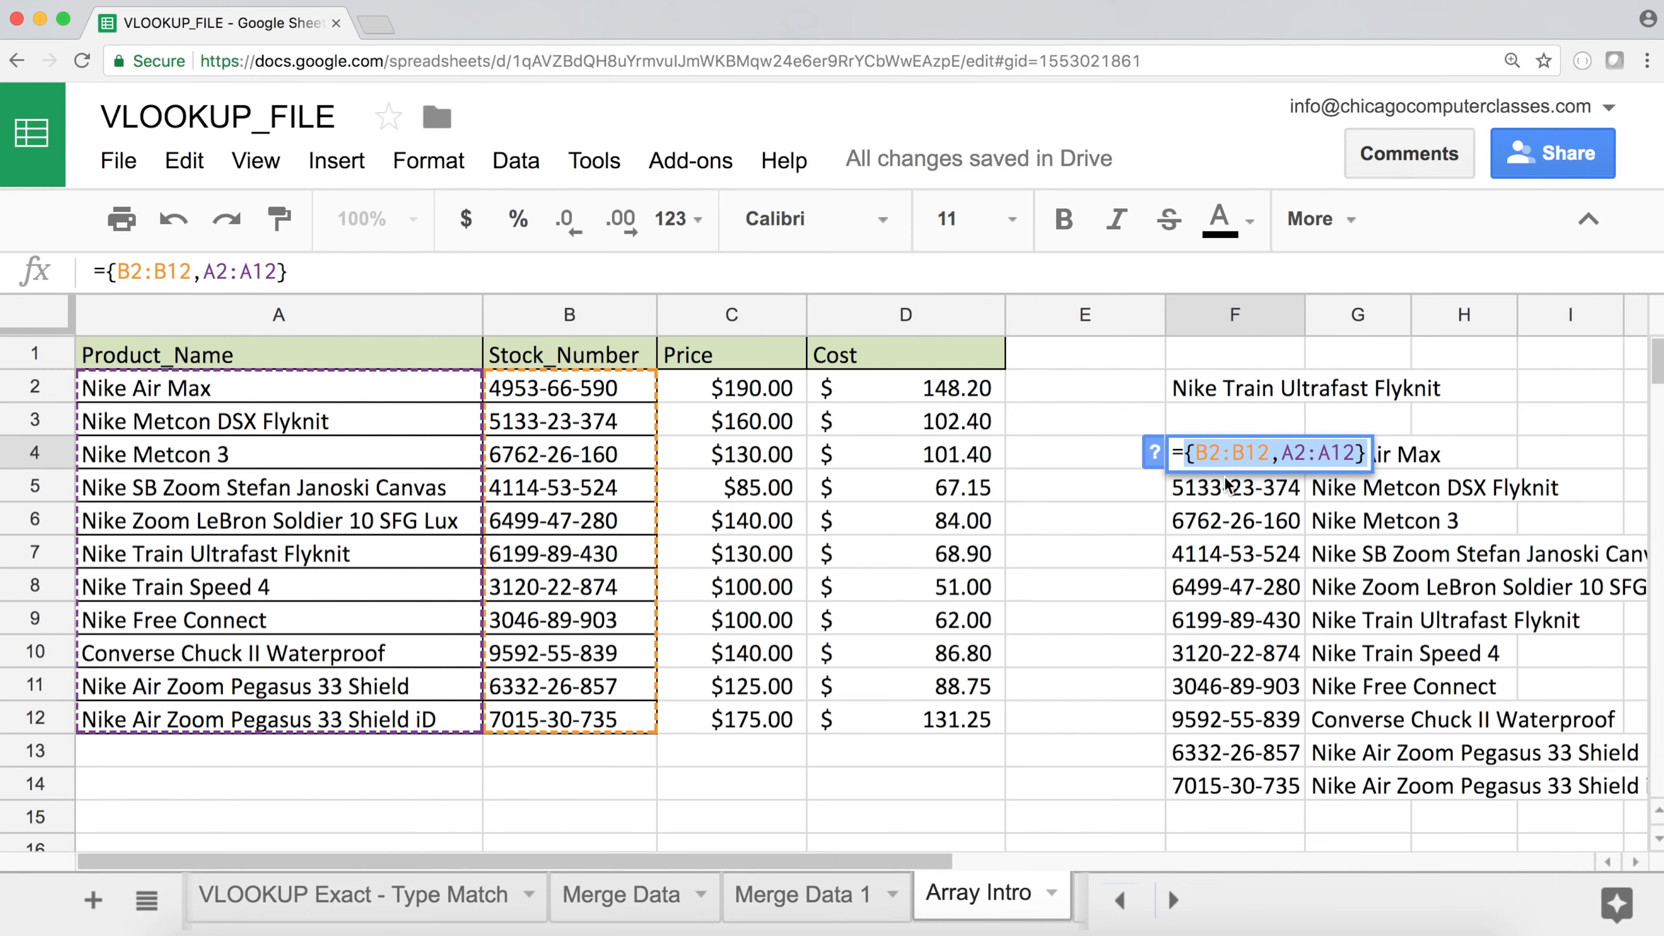
{"action": "key", "text": "super+c"}
{"action": "key", "text": "Escape"}
{"action": "left_click", "coordinate": [1235, 388]}
{"action": "left_click_drag", "start_coordinate": [374, 271], "coordinate": [448, 272]}
{"action": "key", "text": "super+v"}
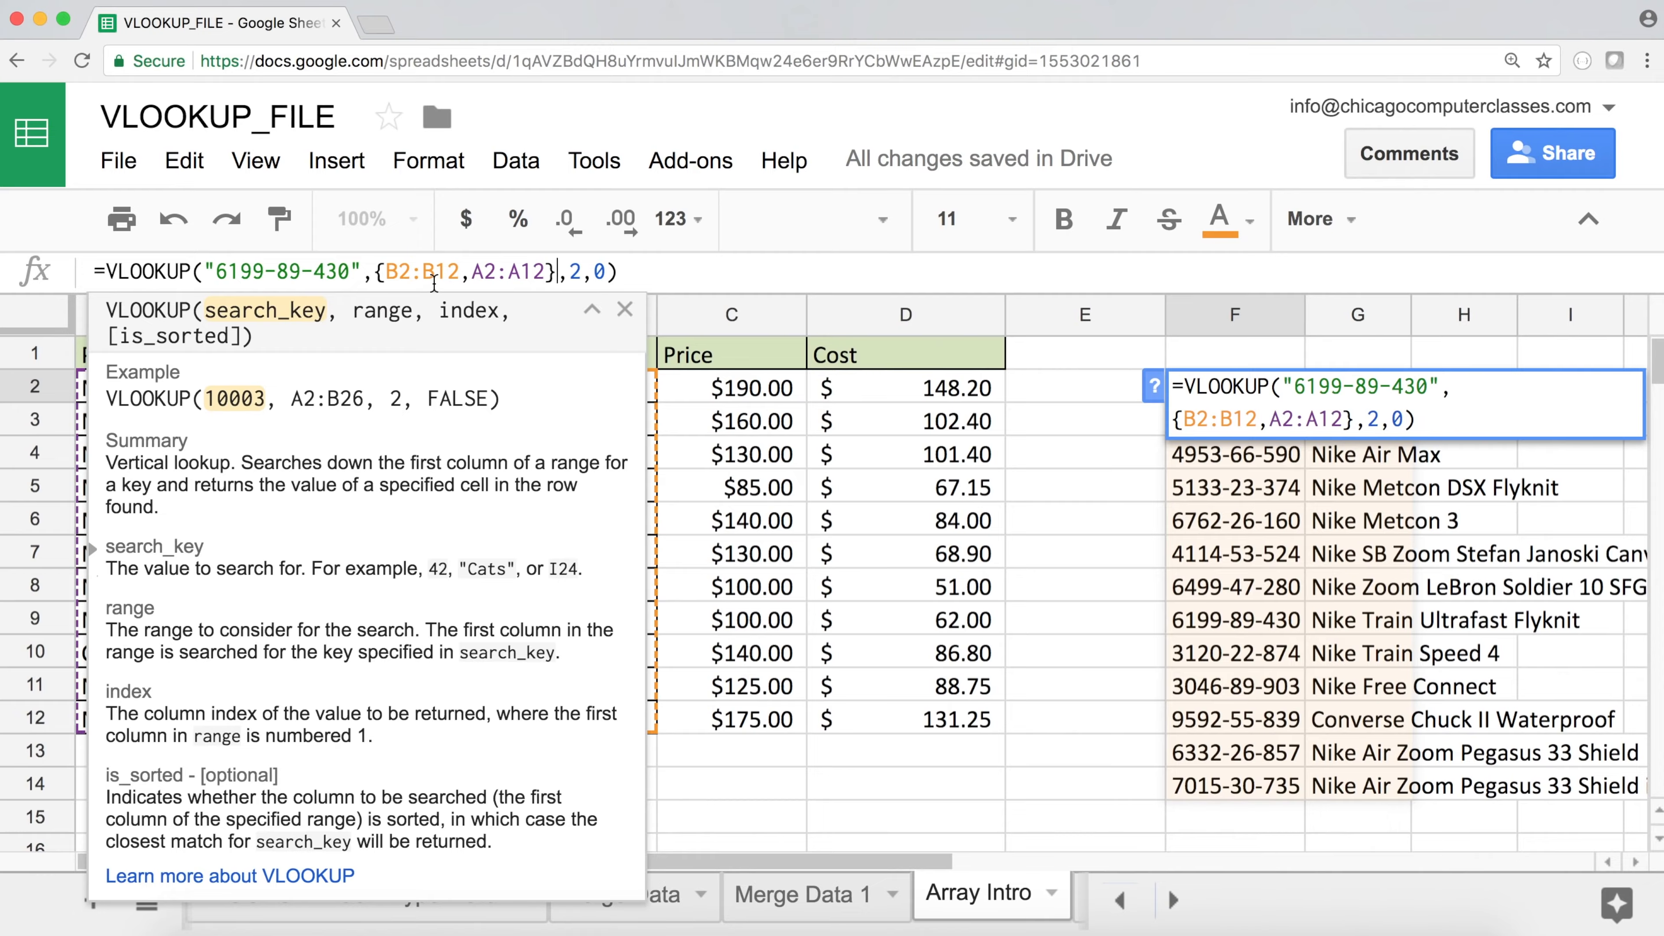
{"action": "key", "text": "Return"}
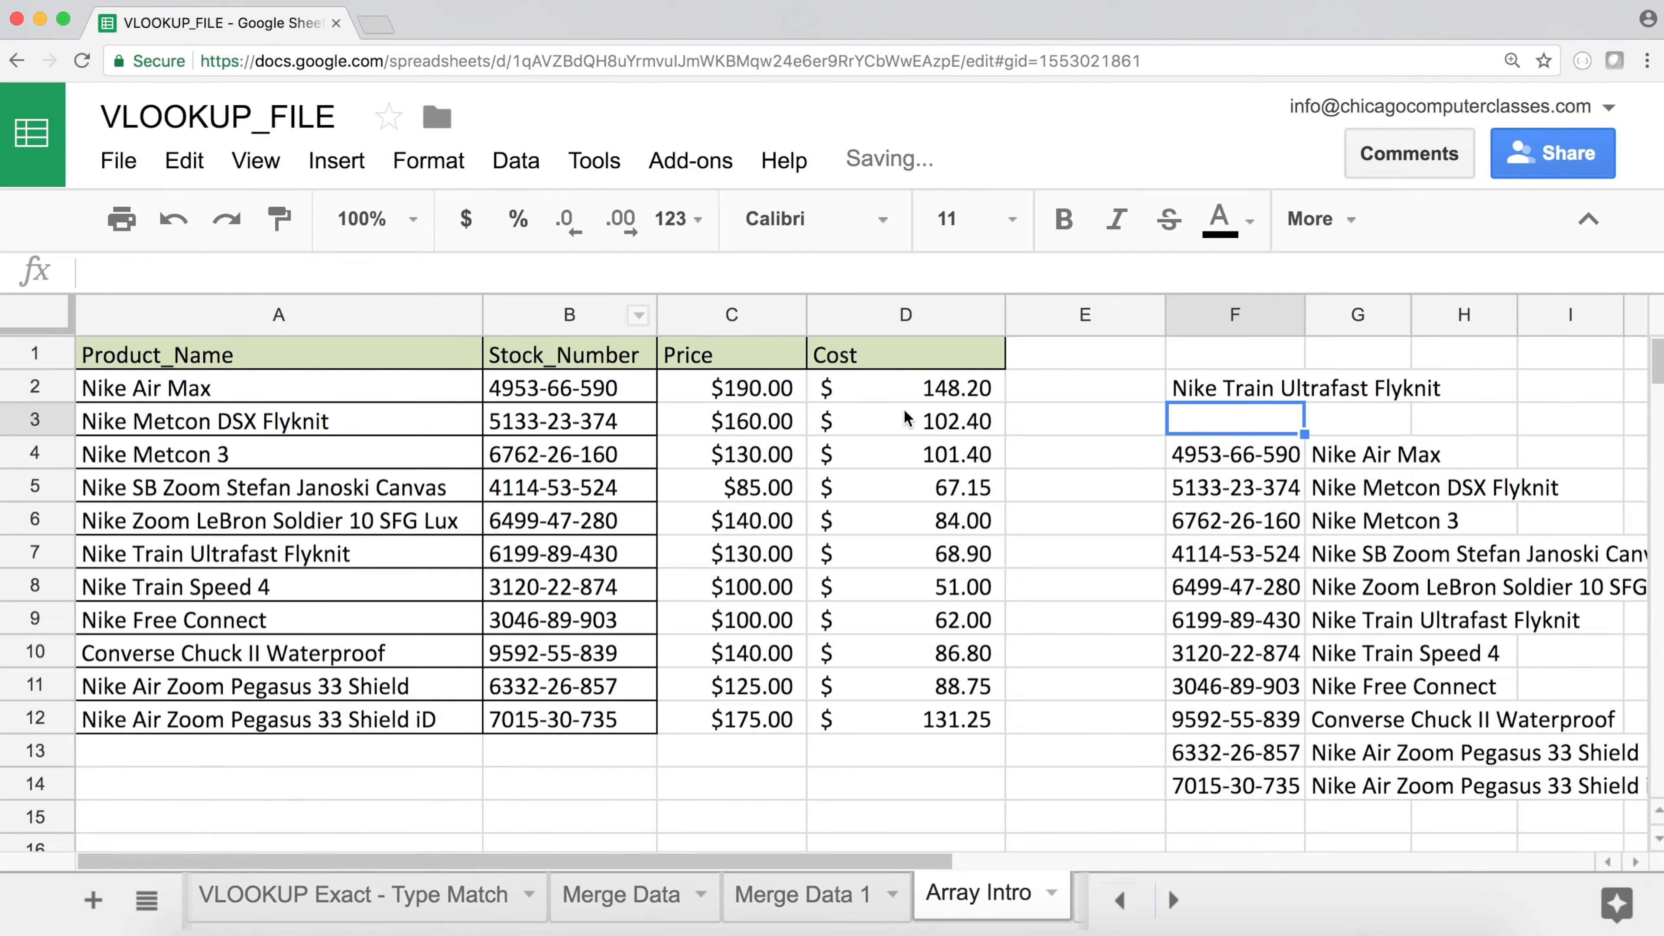
Delete the helper array formula in F4 and make the ranges in F2's VLOOKUP absolute as {$B$2:$B$12,$A$2:$A$12}
{"action": "left_click", "coordinate": [1235, 462]}
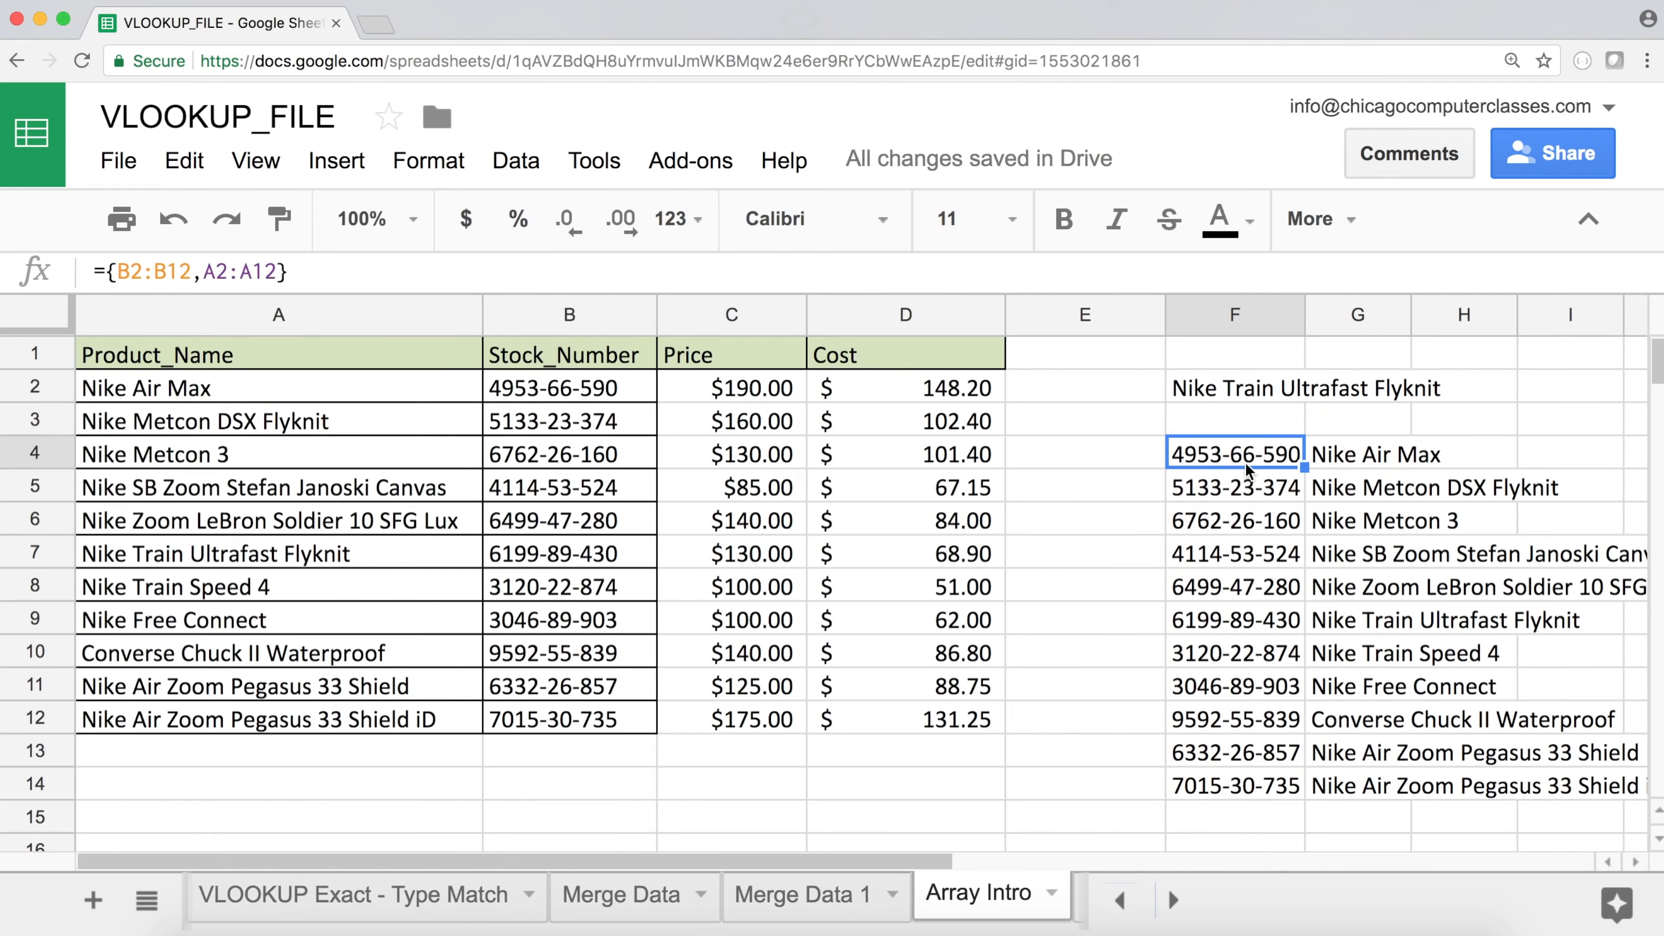
{"action": "key", "text": "Delete"}
{"action": "double_click", "coordinate": [1227, 388]}
{"action": "left_click", "coordinate": [1189, 426]}
{"action": "key", "text": "F4"}
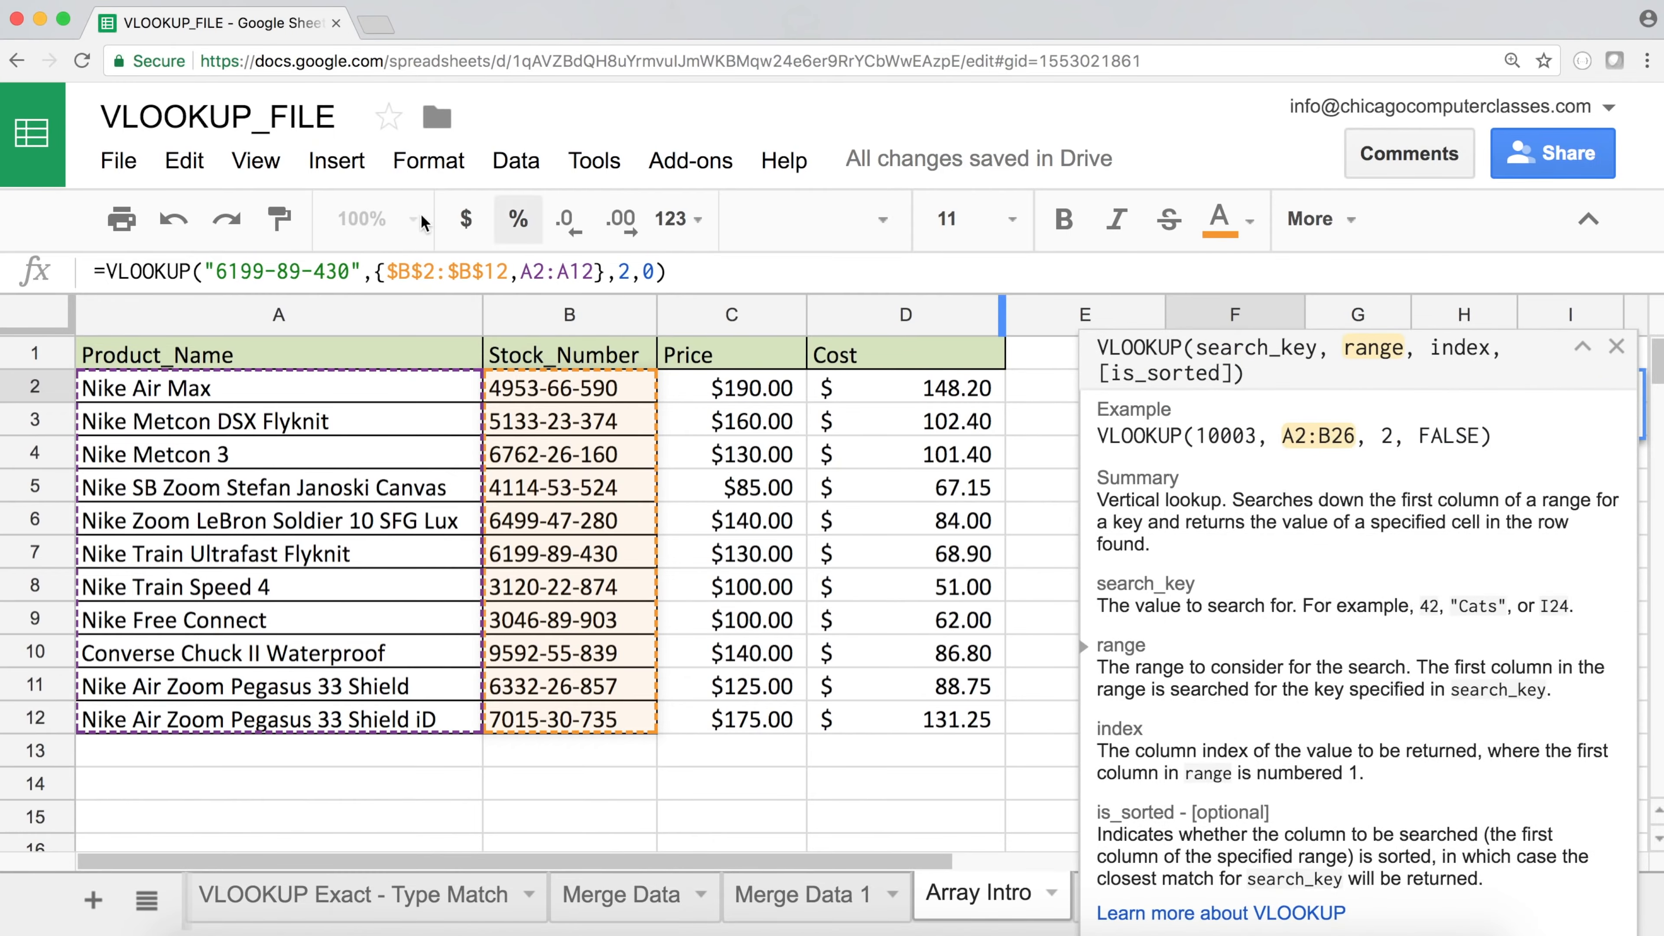
{"action": "left_click_drag", "start_coordinate": [521, 271], "coordinate": [594, 271]}
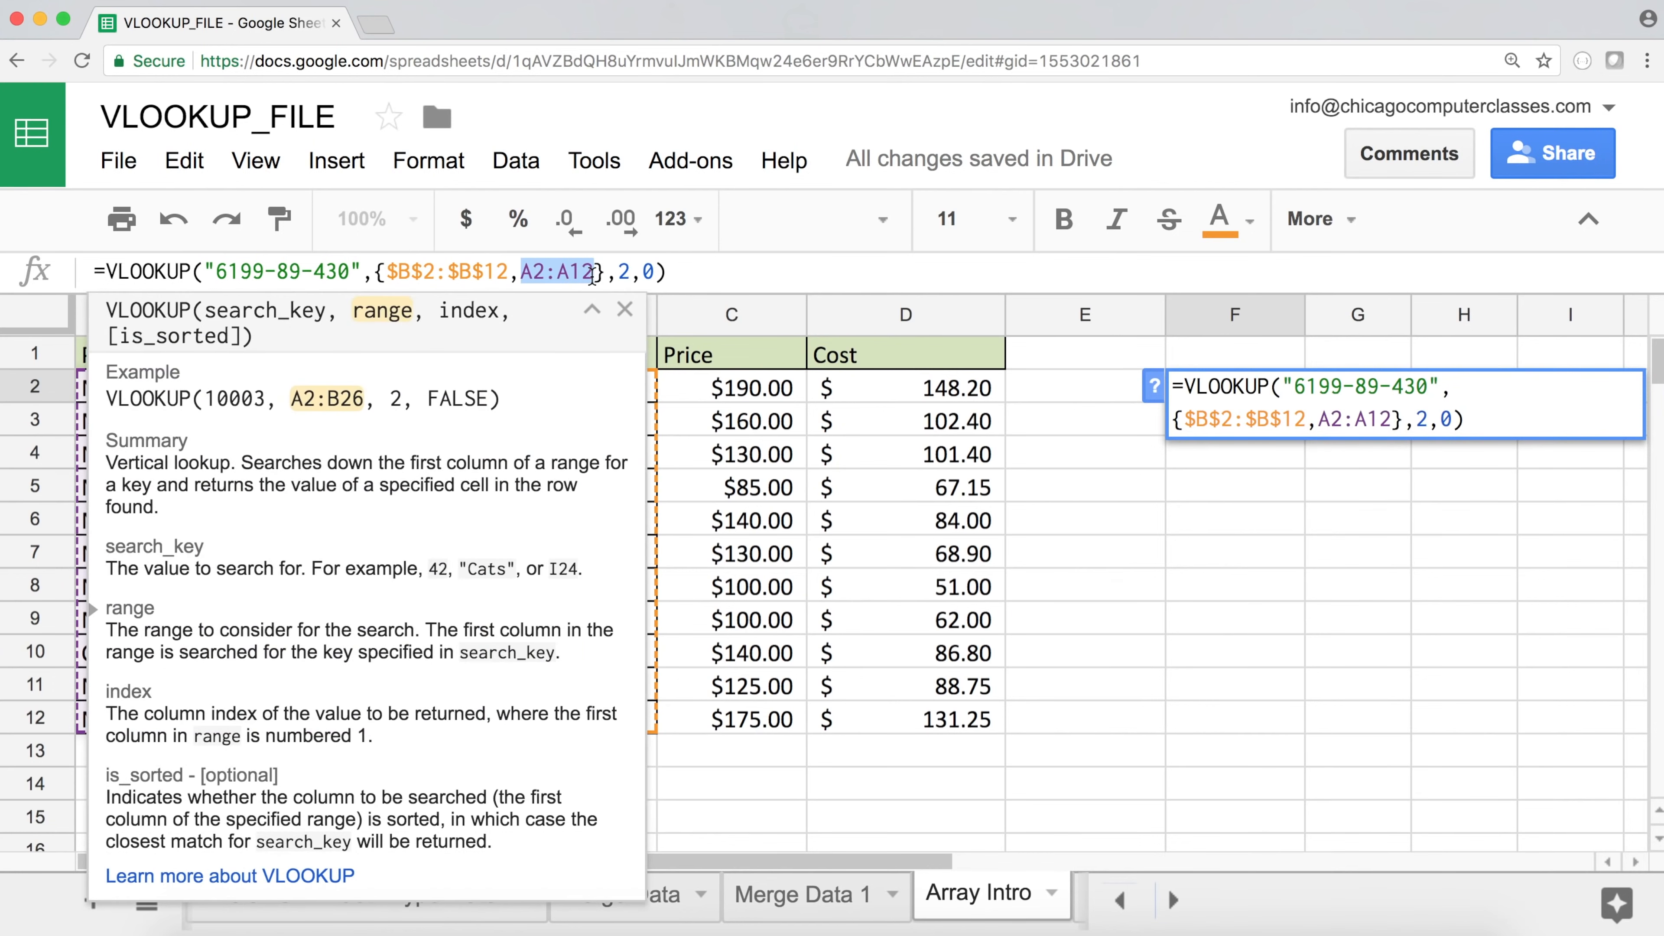
{"action": "key", "text": "F4"}
{"action": "key", "text": "Return"}
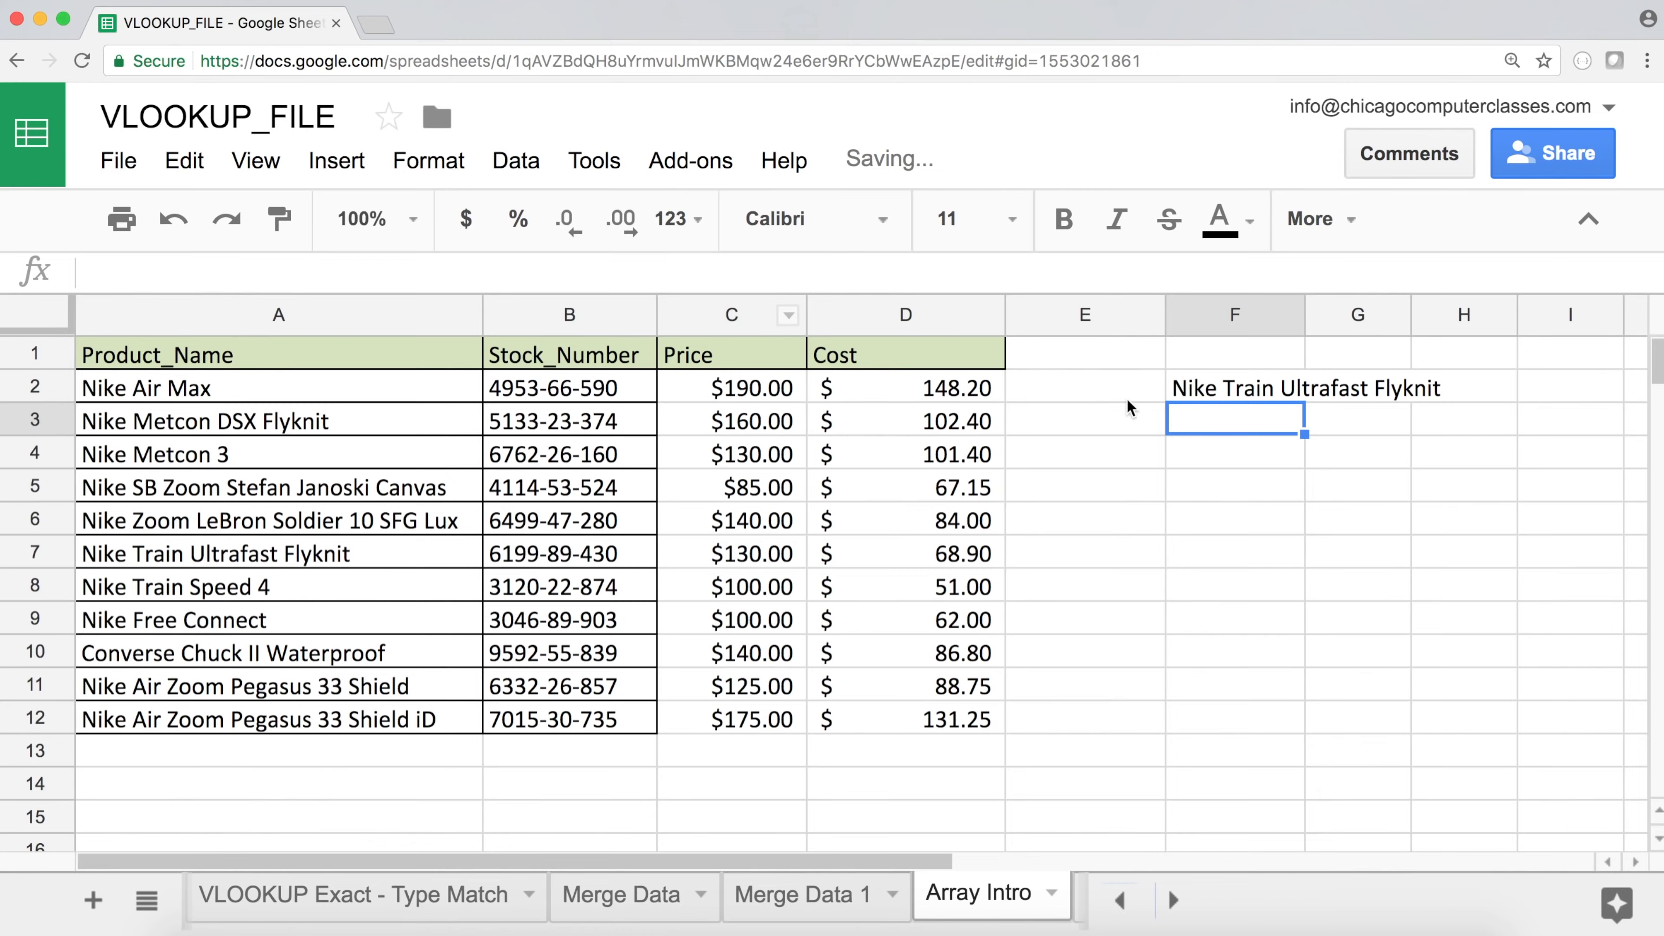
Review the VLOOKUP formula with its embedded array in F2 and clear it from the cell
{"action": "left_click", "coordinate": [1227, 388]}
{"action": "double_click", "coordinate": [1227, 388]}
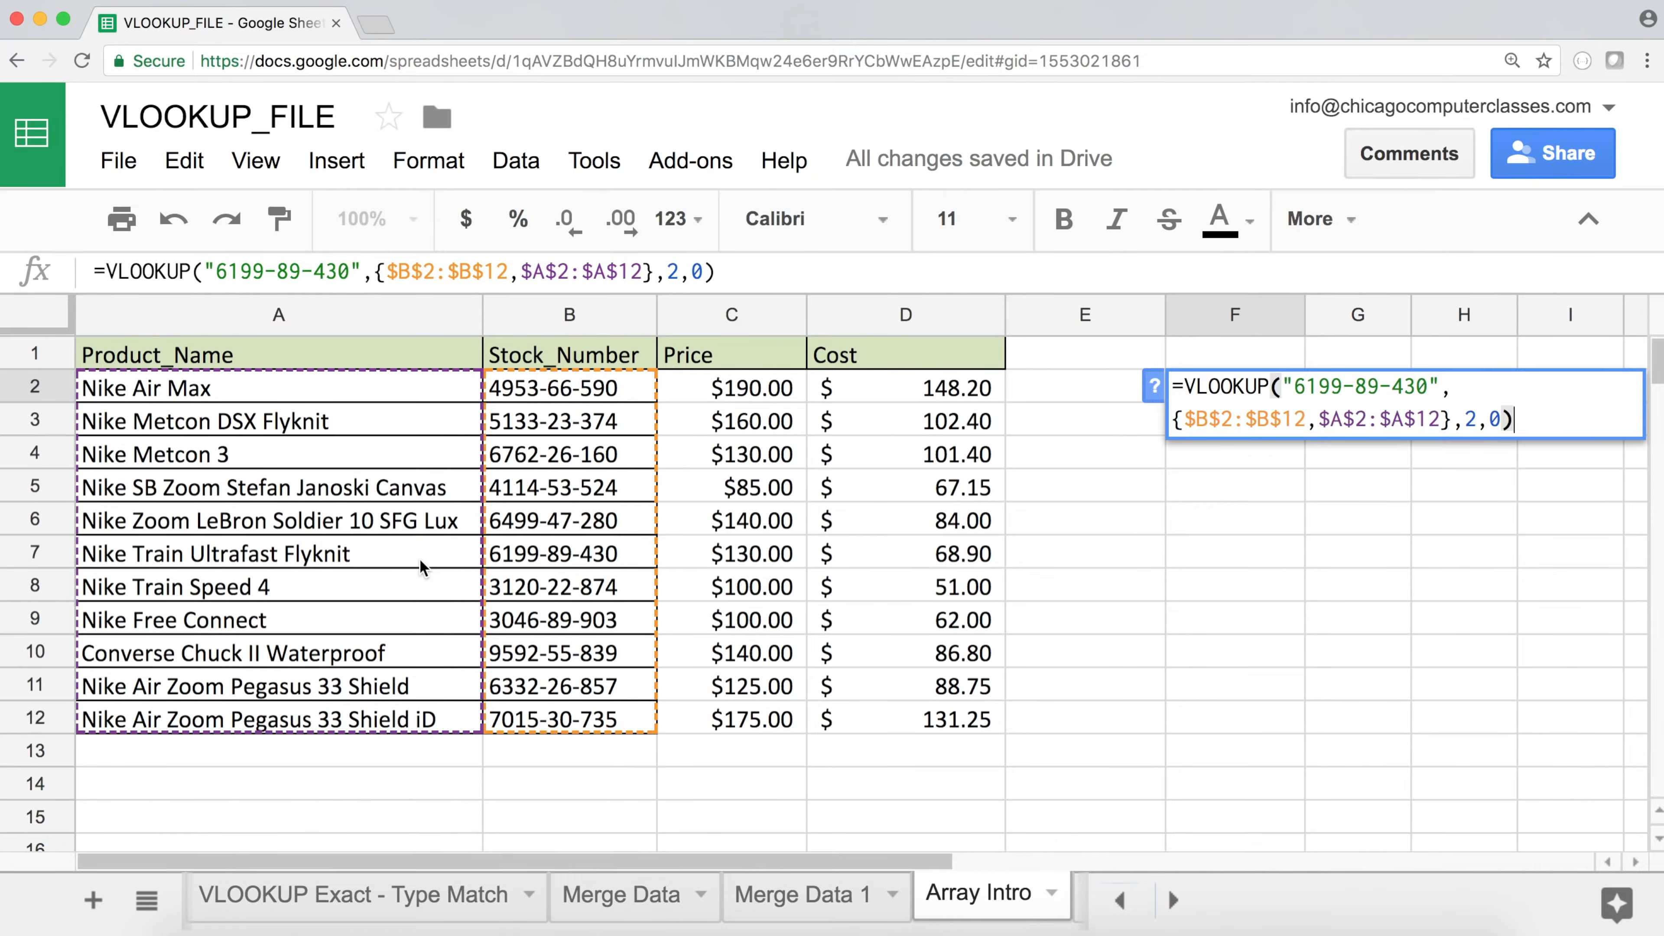
{"action": "key", "text": "Return"}
{"action": "left_click", "coordinate": [1236, 397]}
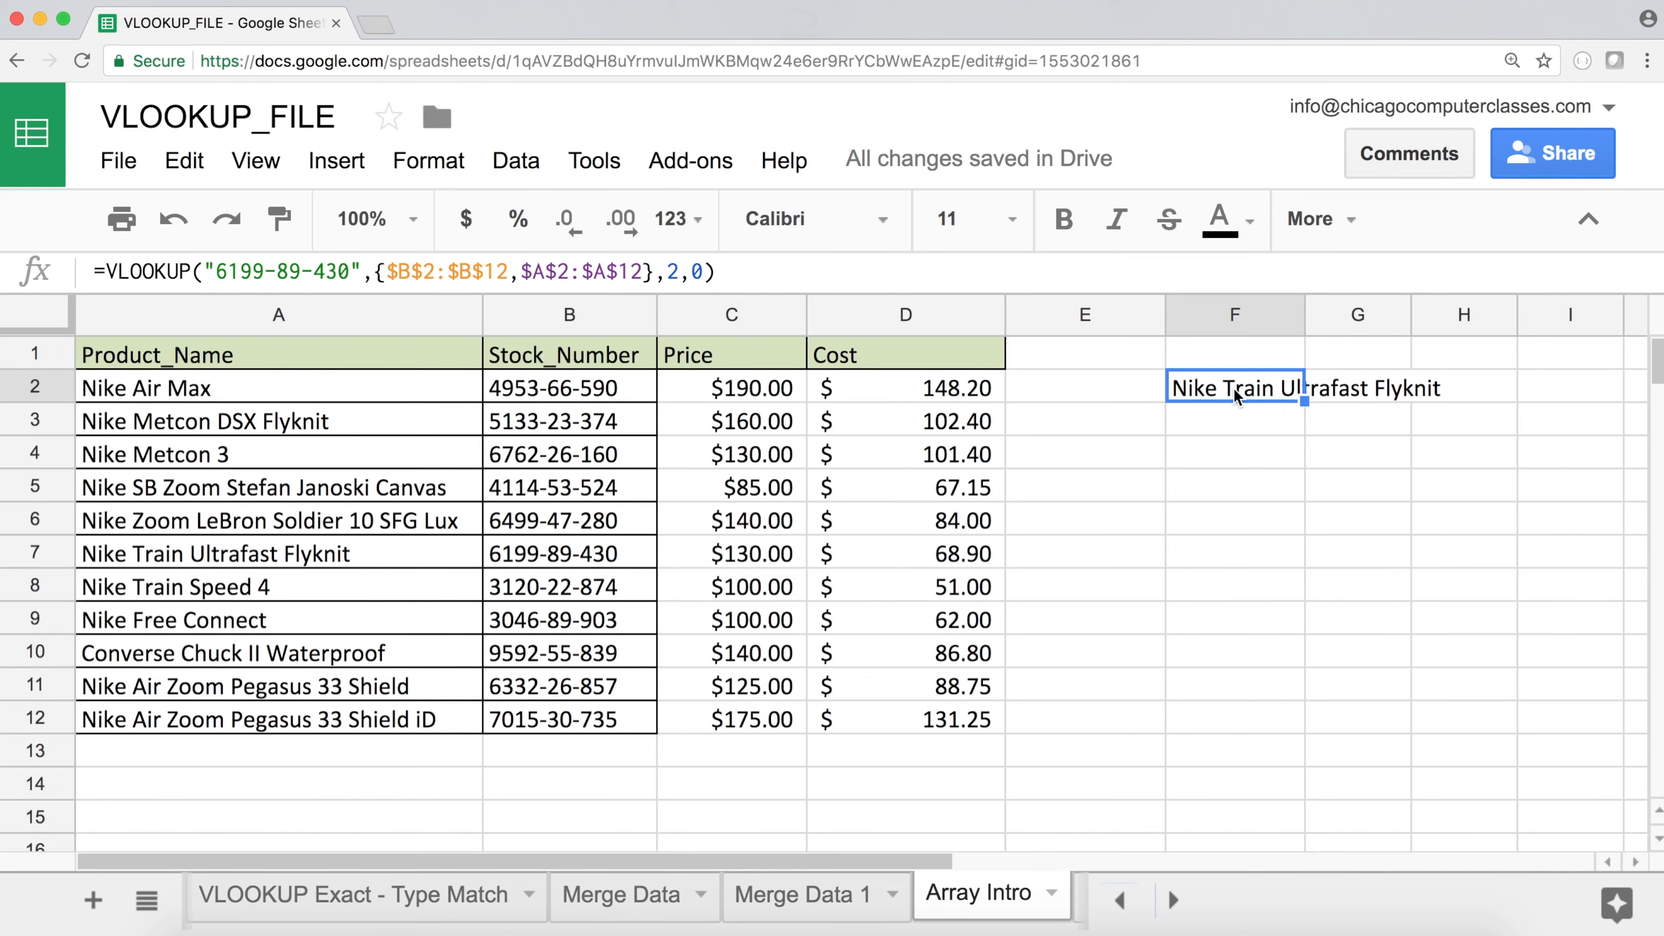
{"action": "key", "text": "Delete"}
{"action": "key", "text": "Left"}
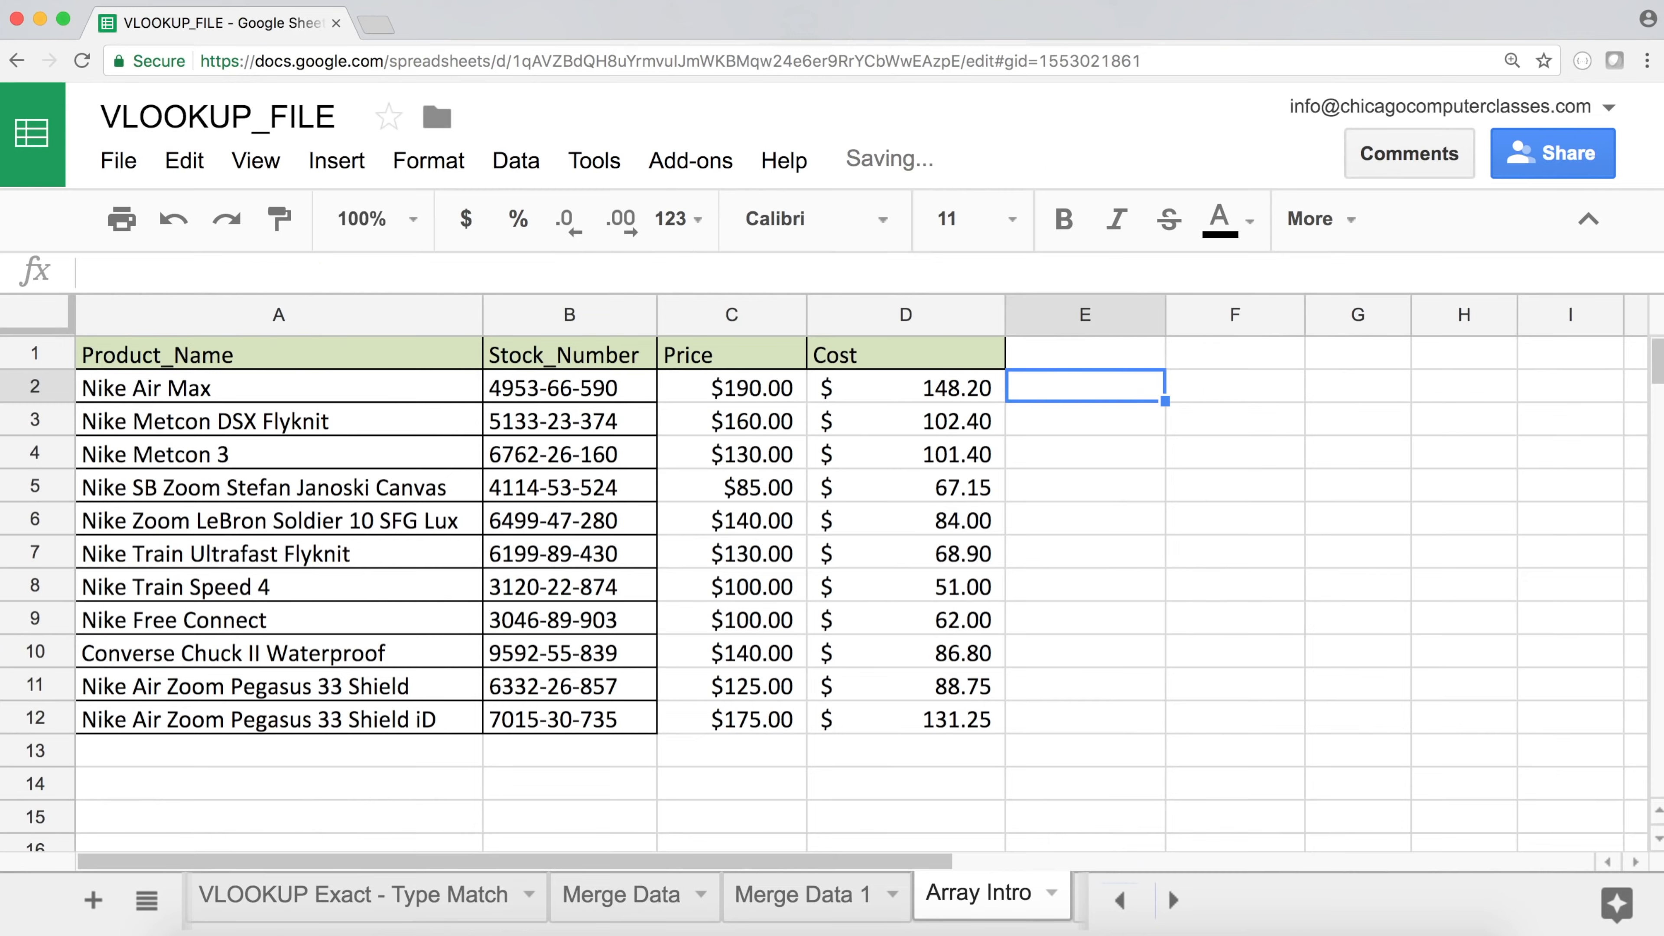
{"action": "key", "text": "Right"}
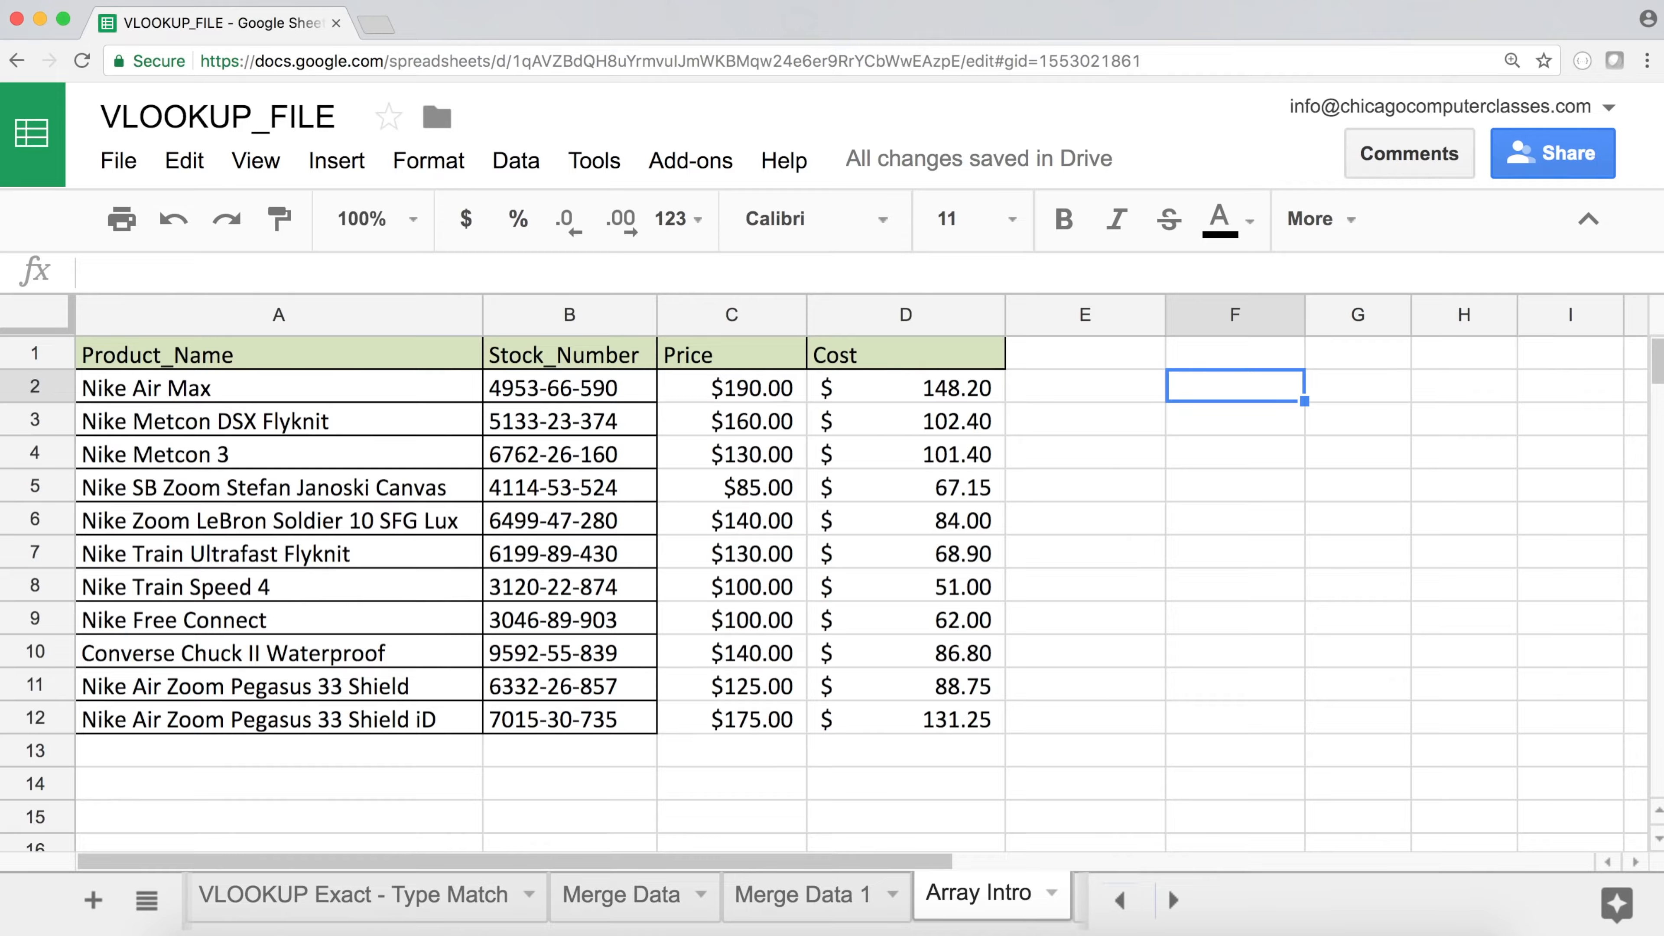
Start an ARRAYFORMULA function in G2
{"action": "left_click", "coordinate": [1358, 386]}
{"action": "type", "text": "=arra"}
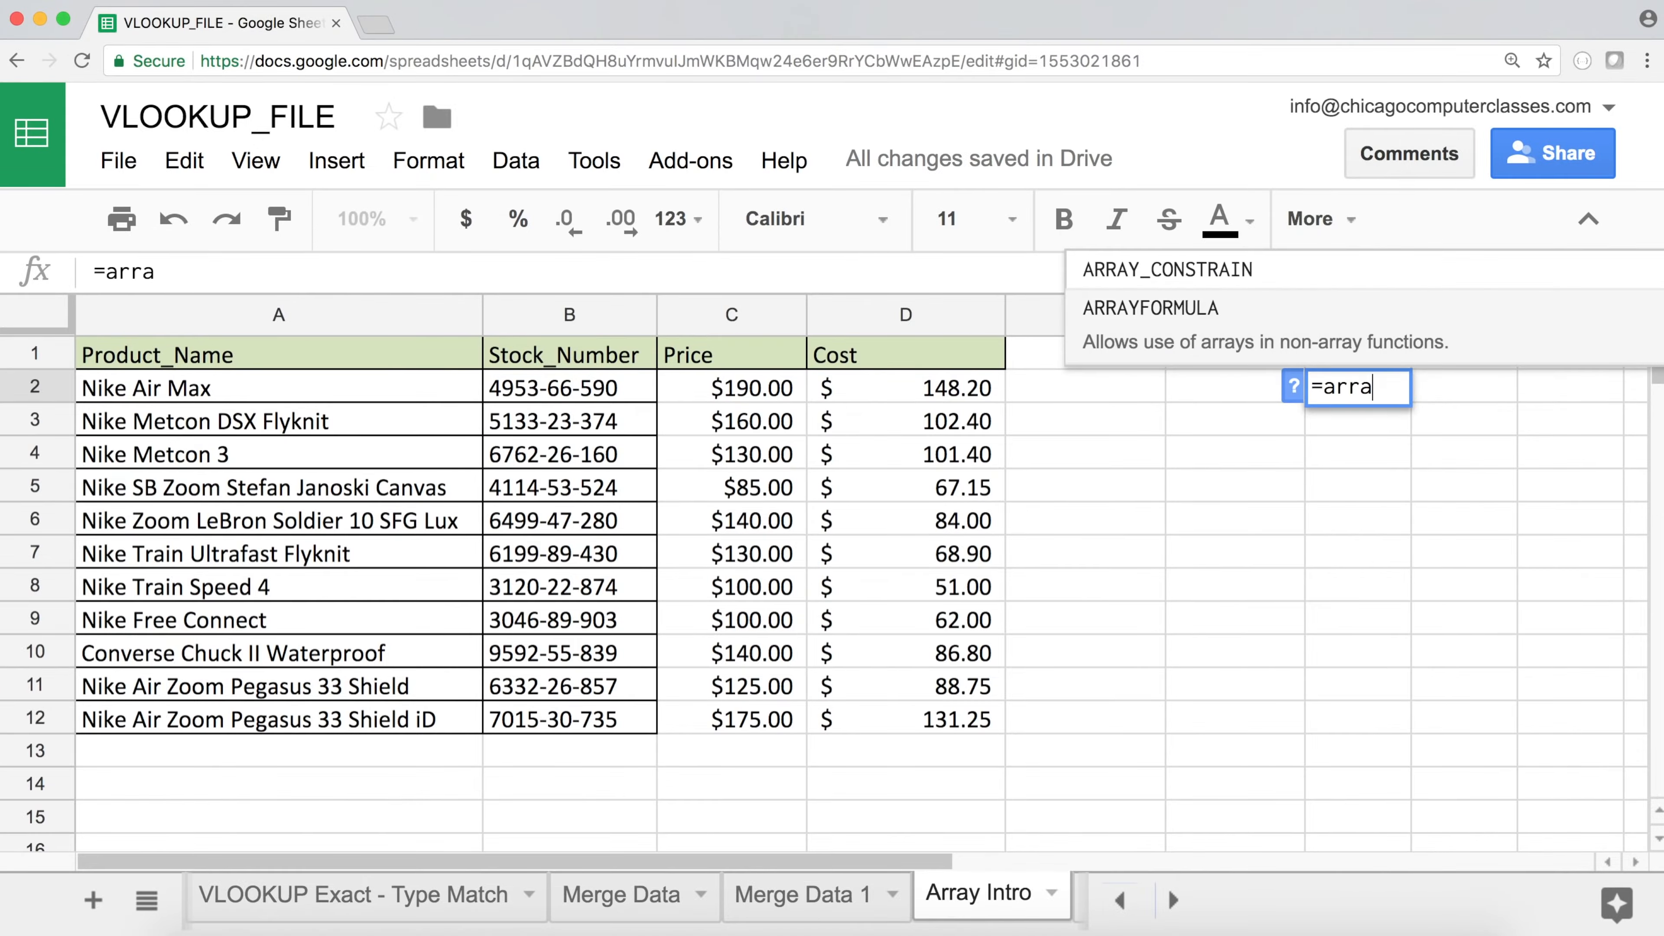
{"action": "key", "text": "Tab"}
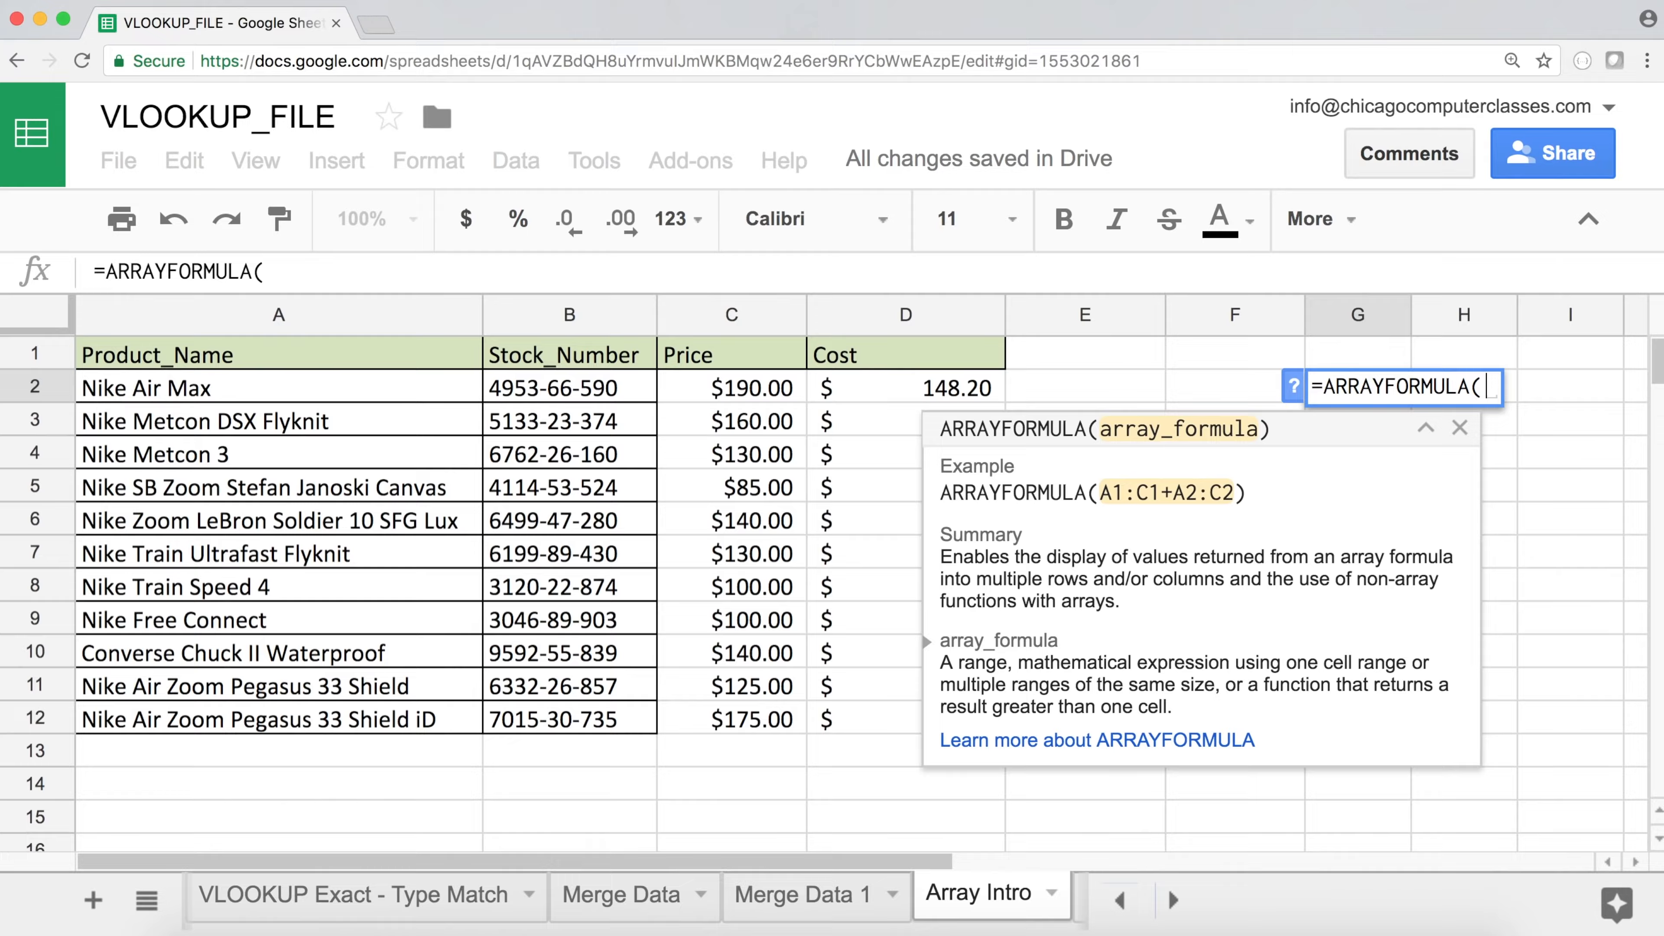